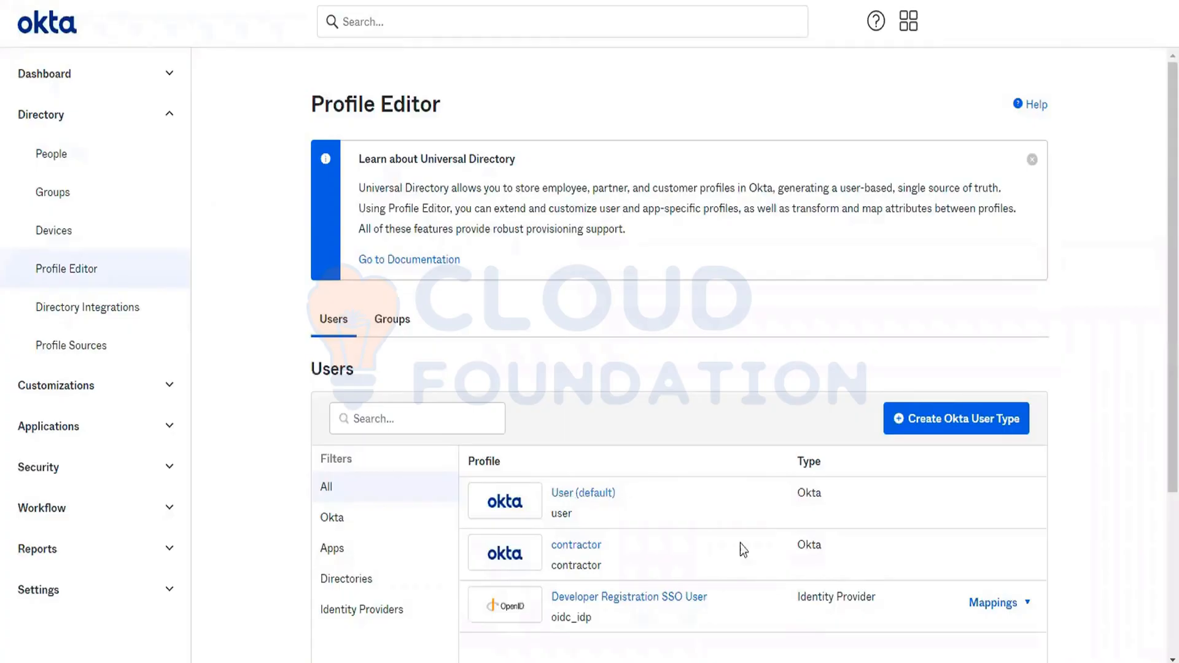
# - Delete the contractor user type from the Profile Editor
pyautogui.click(593, 554)
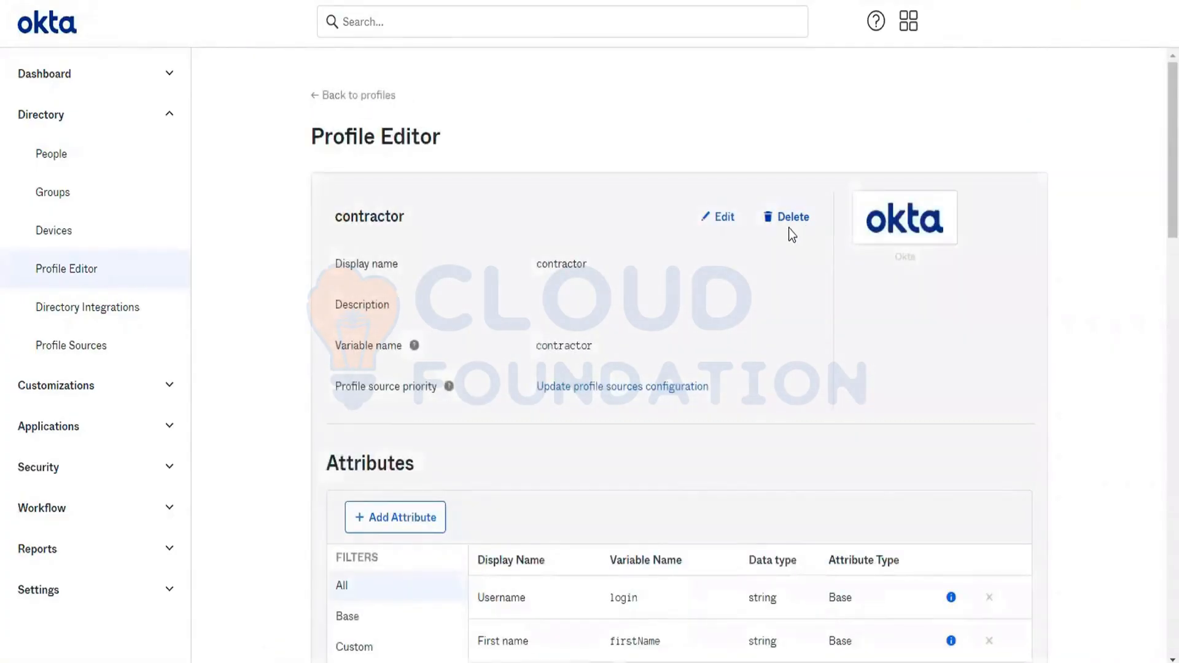
pyautogui.click(788, 227)
pyautogui.click(713, 411)
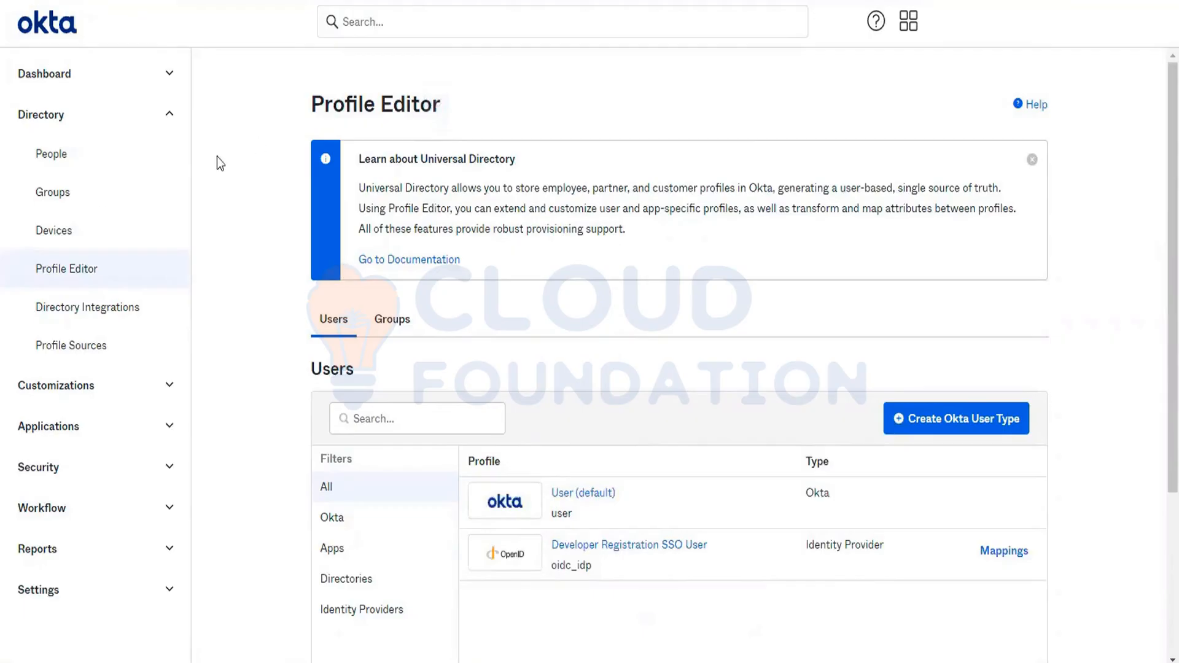
# - Check the user types available for a new person, and leave the form without adding anyone
pyautogui.click(91, 167)
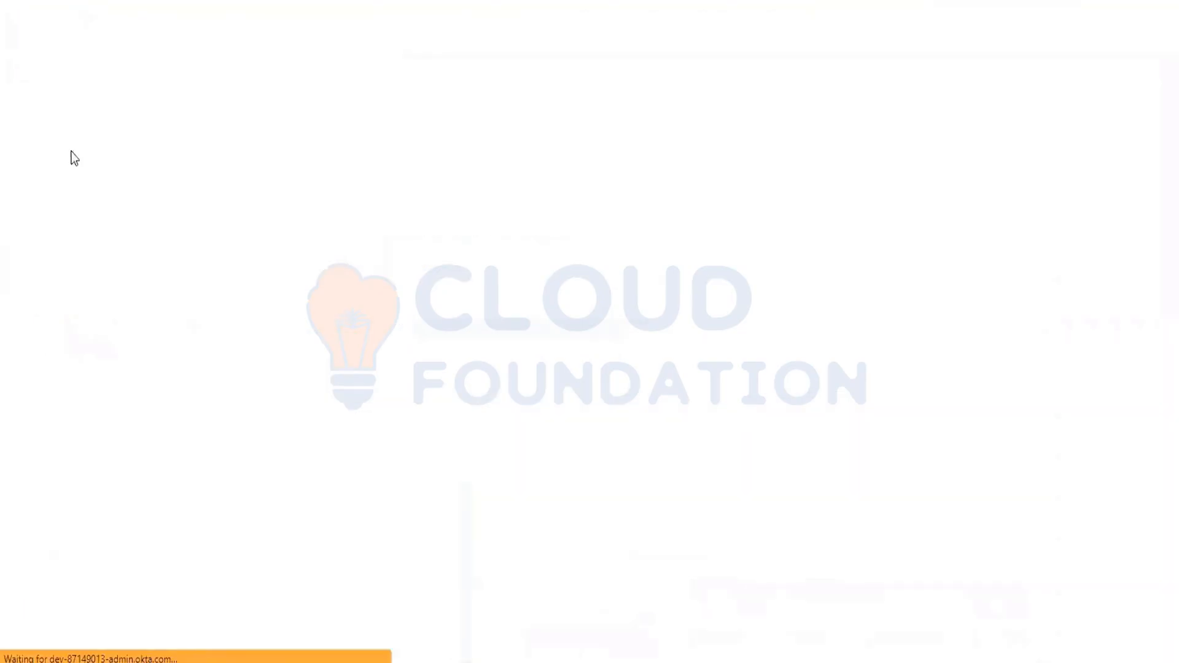
pyautogui.click(349, 159)
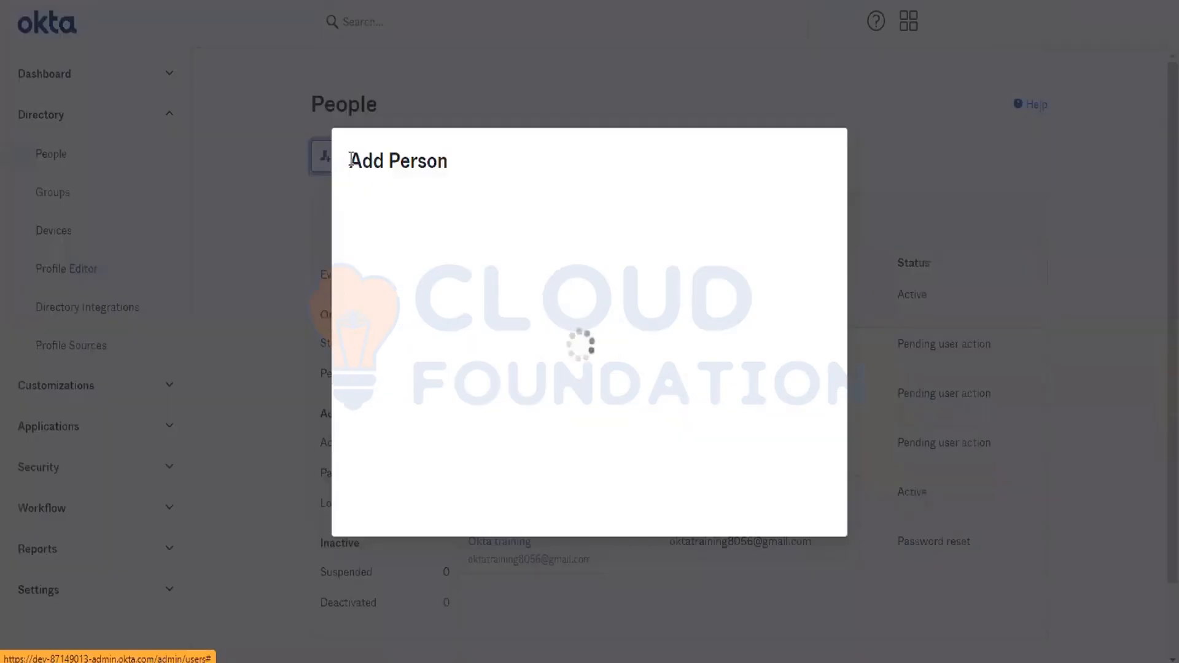
pyautogui.click(574, 137)
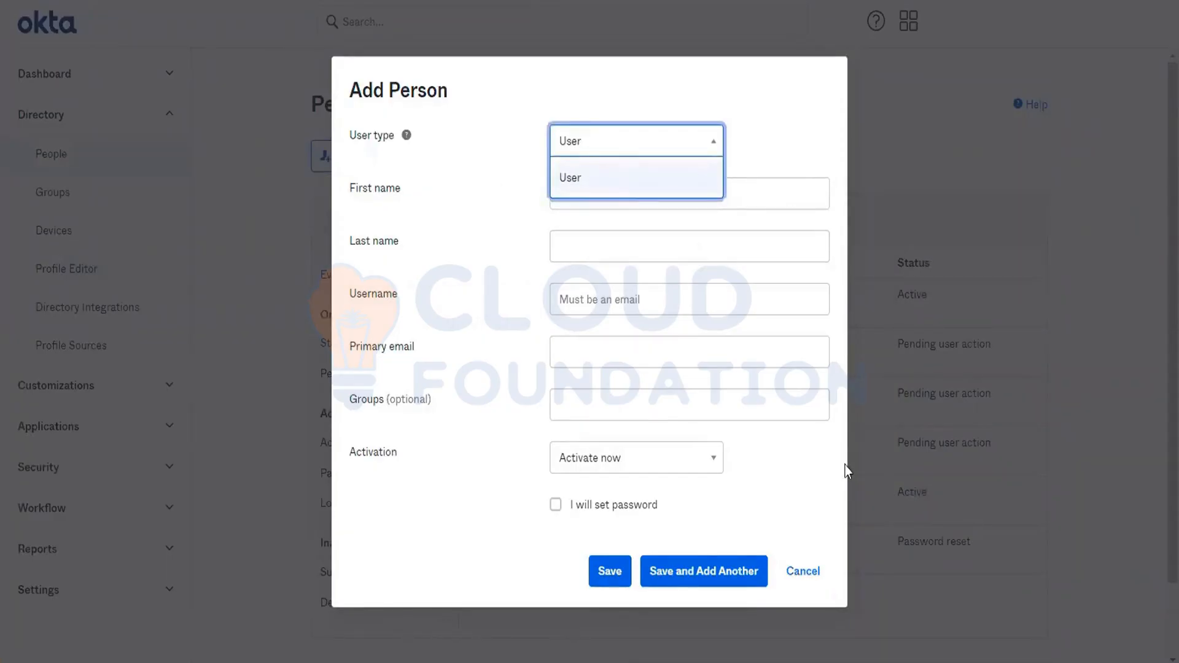
pyautogui.click(796, 573)
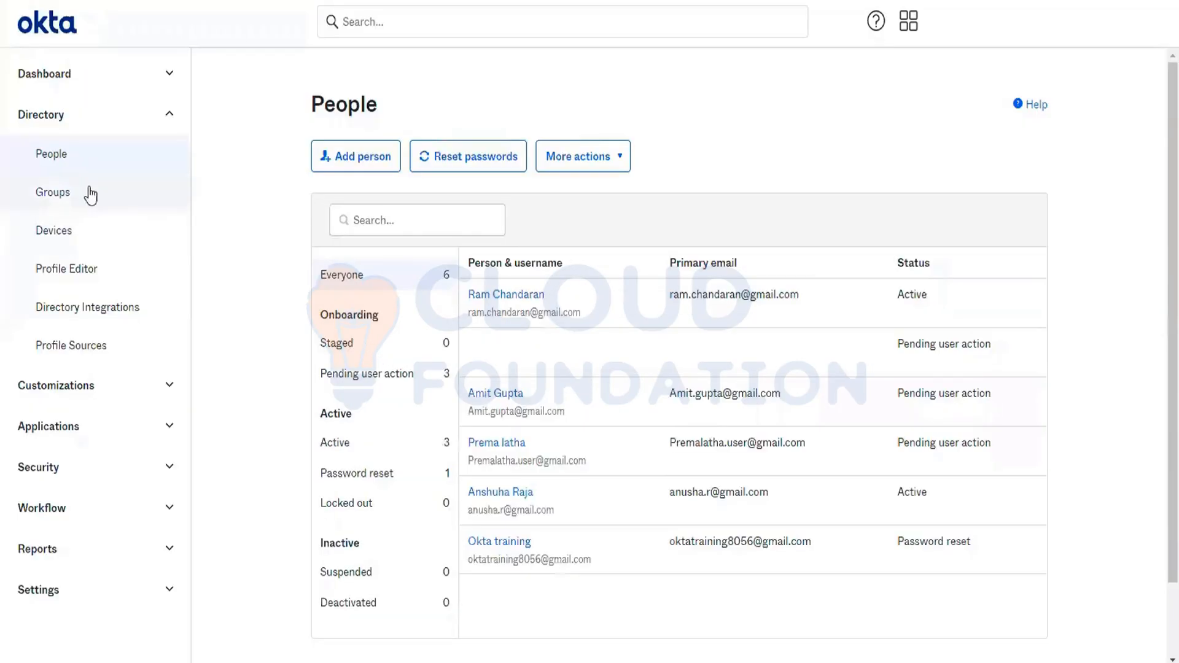
# - Create an Okta user type with display name ServiceAccount and variable name serviceaccount
pyautogui.click(85, 278)
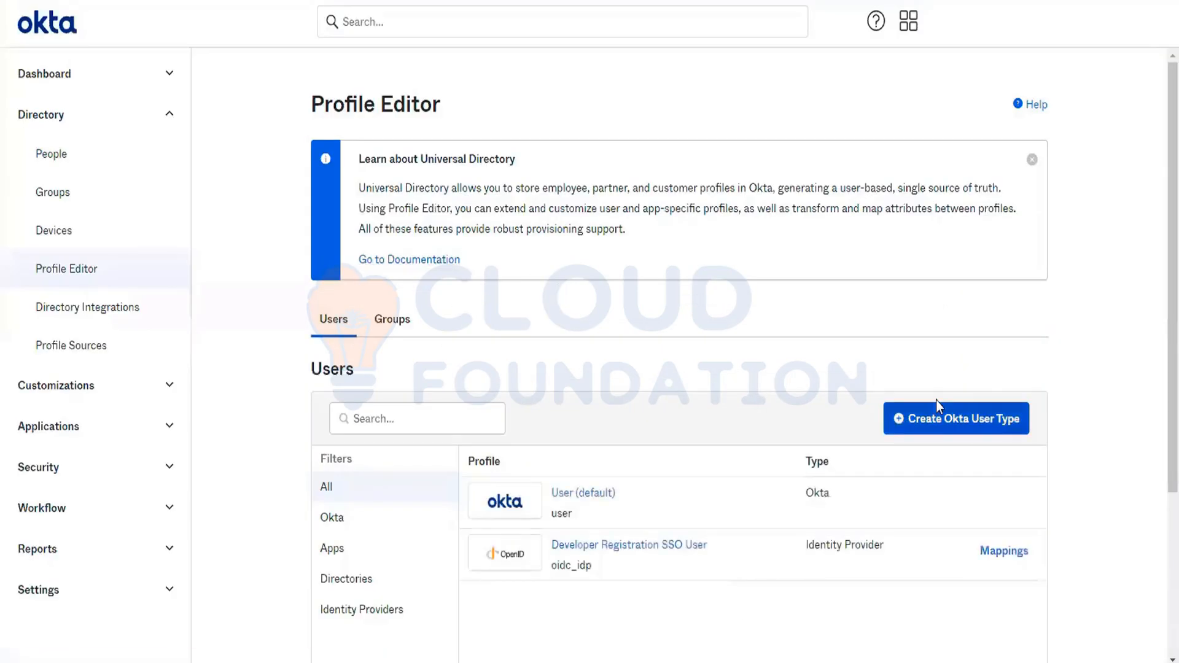
pyautogui.click(942, 418)
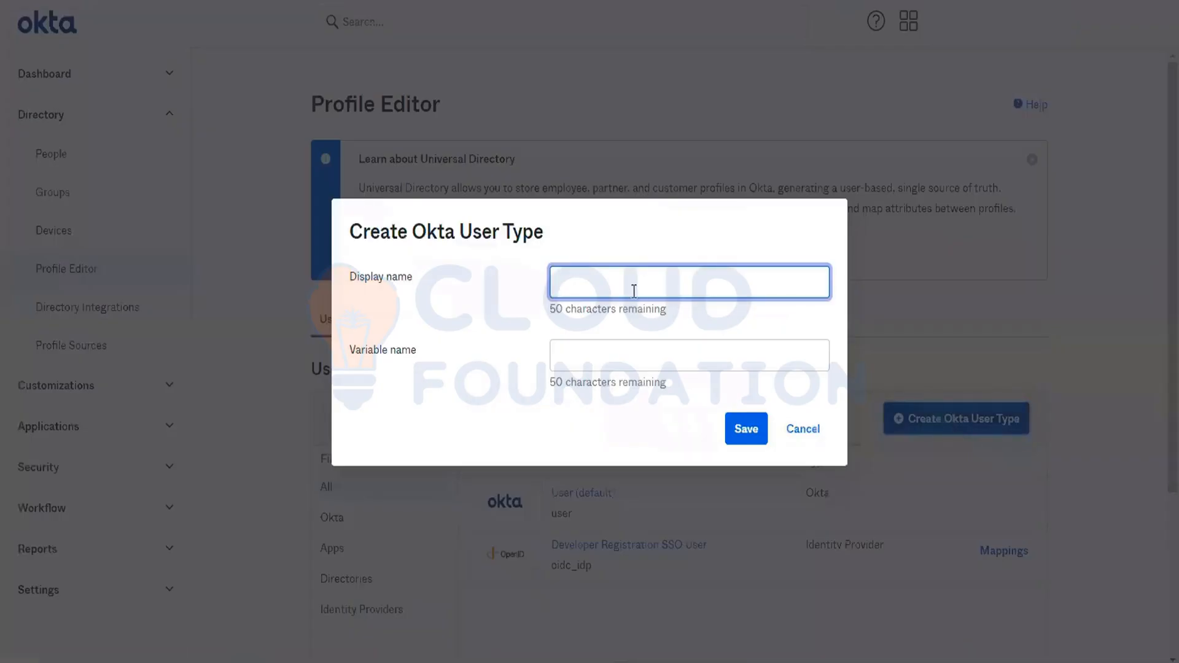
pyautogui.write('Serv')
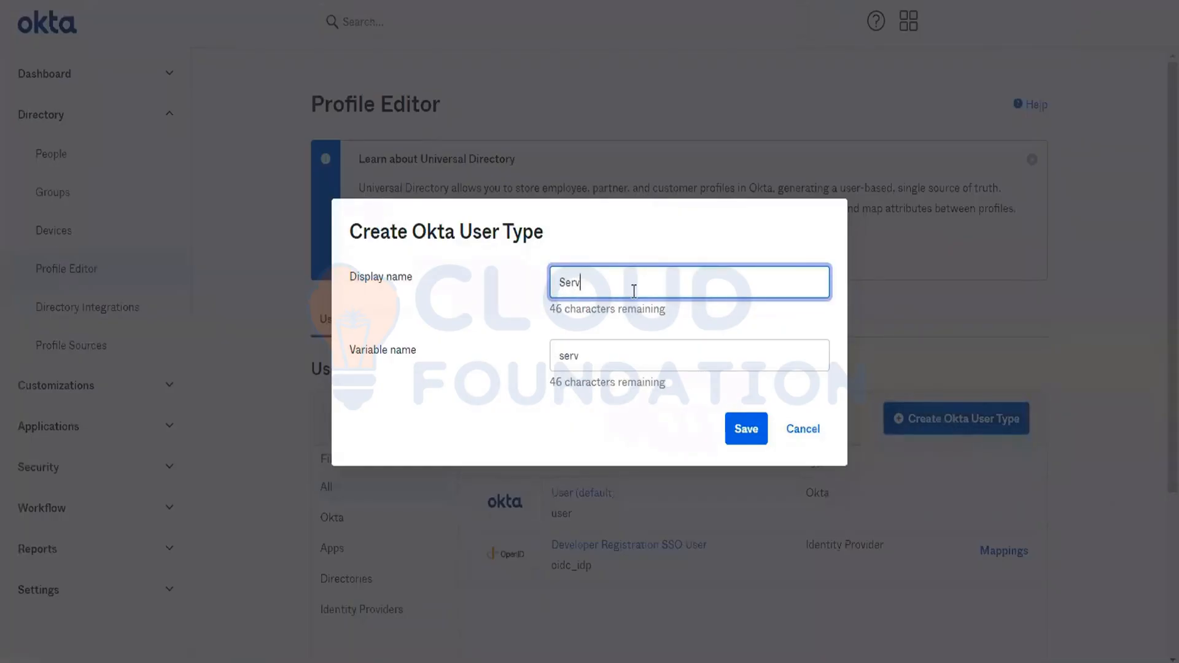
pyautogui.write('iceAcvcoiu')
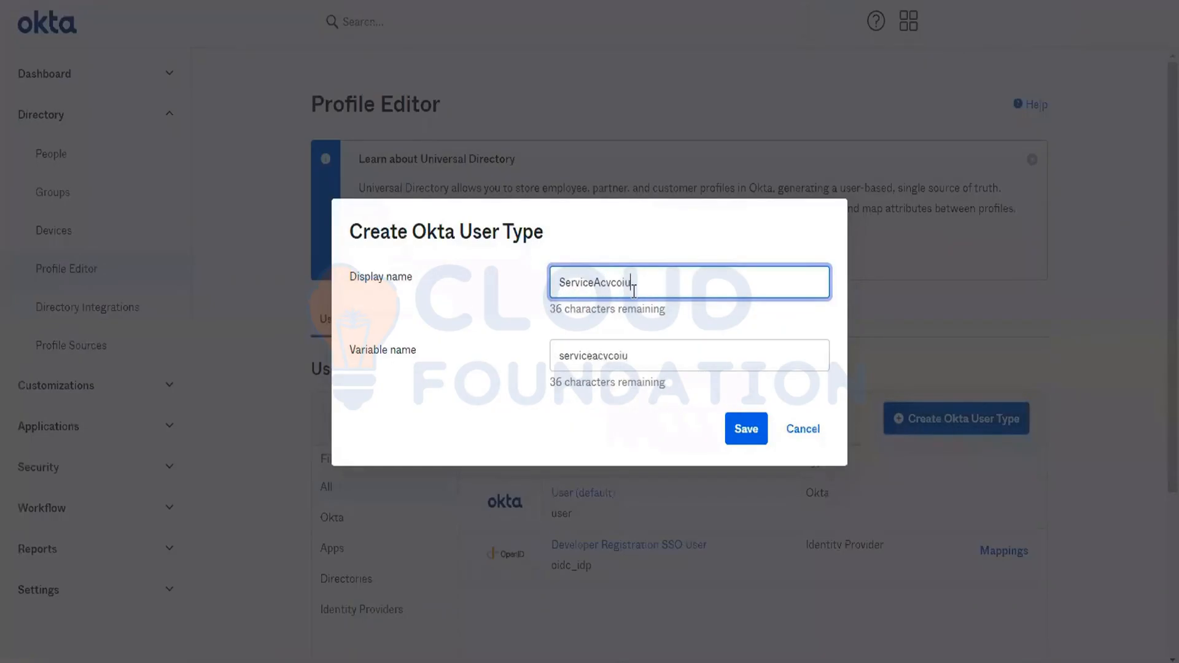
pyautogui.press('BackSpace')
pyautogui.press('BackSpace')
pyautogui.press('BackSpace')
pyautogui.press('BackSpace')
pyautogui.press('BackSpace')
pyautogui.press('BackSpace')
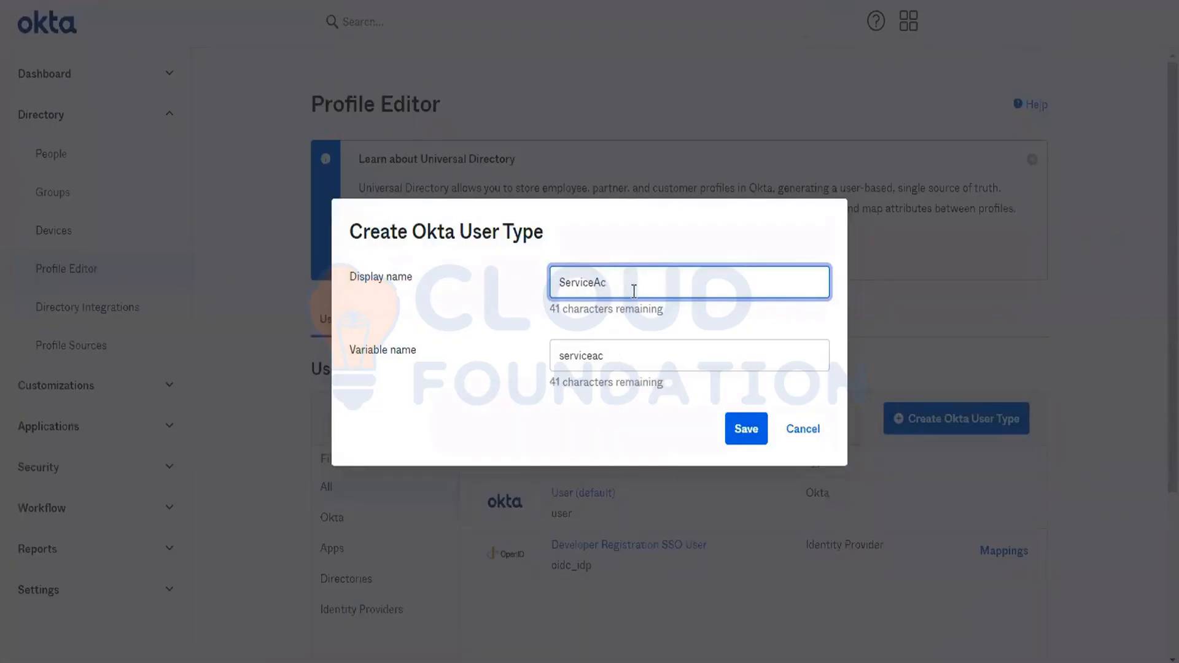
pyautogui.write('count')
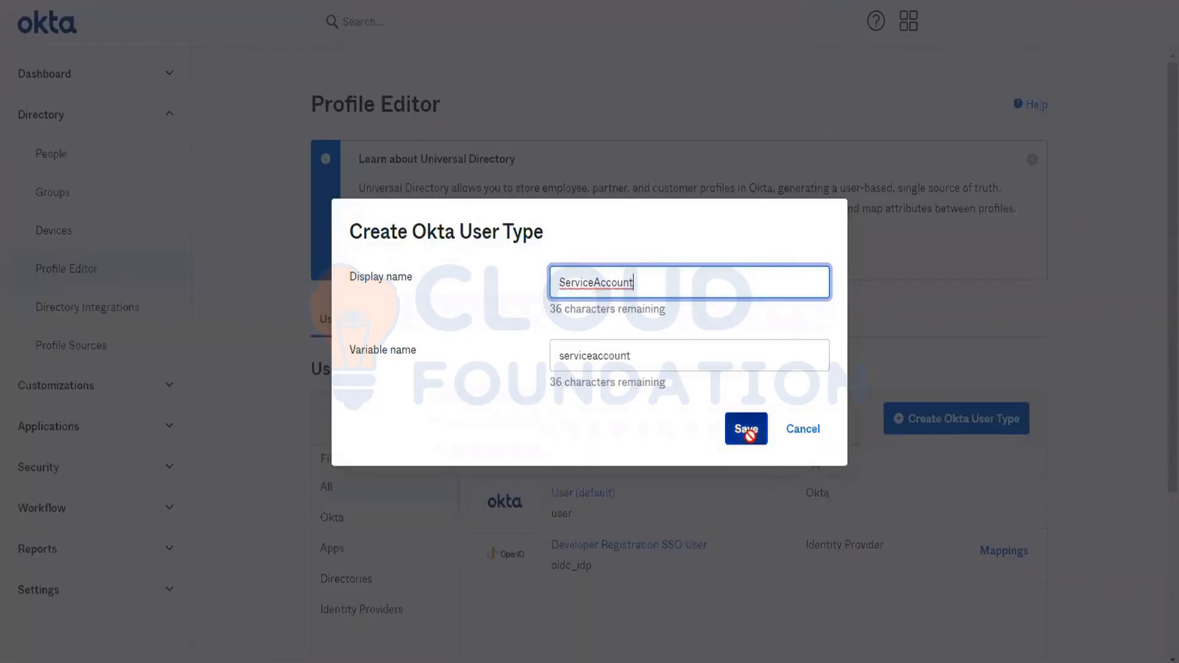
pyautogui.click(750, 435)
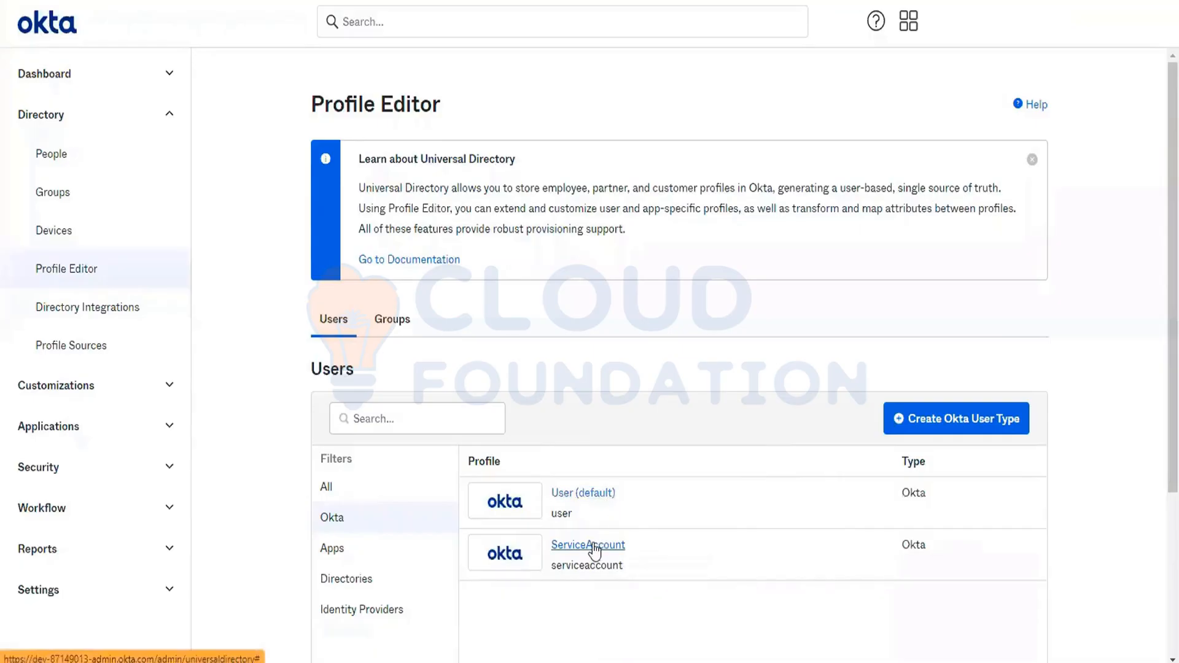
# - Open the ServiceAccount profile at its attribute list
pyautogui.scroll(-2, 591, 549)
pyautogui.click(590, 434)
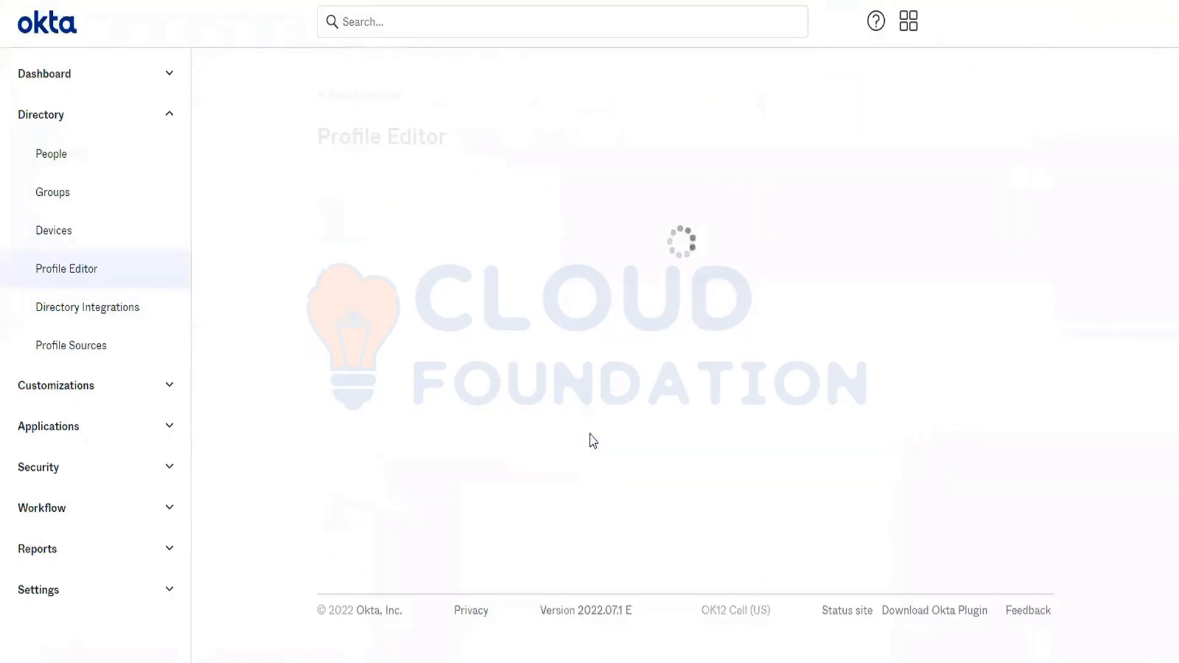
pyautogui.scroll(-4, 590, 434)
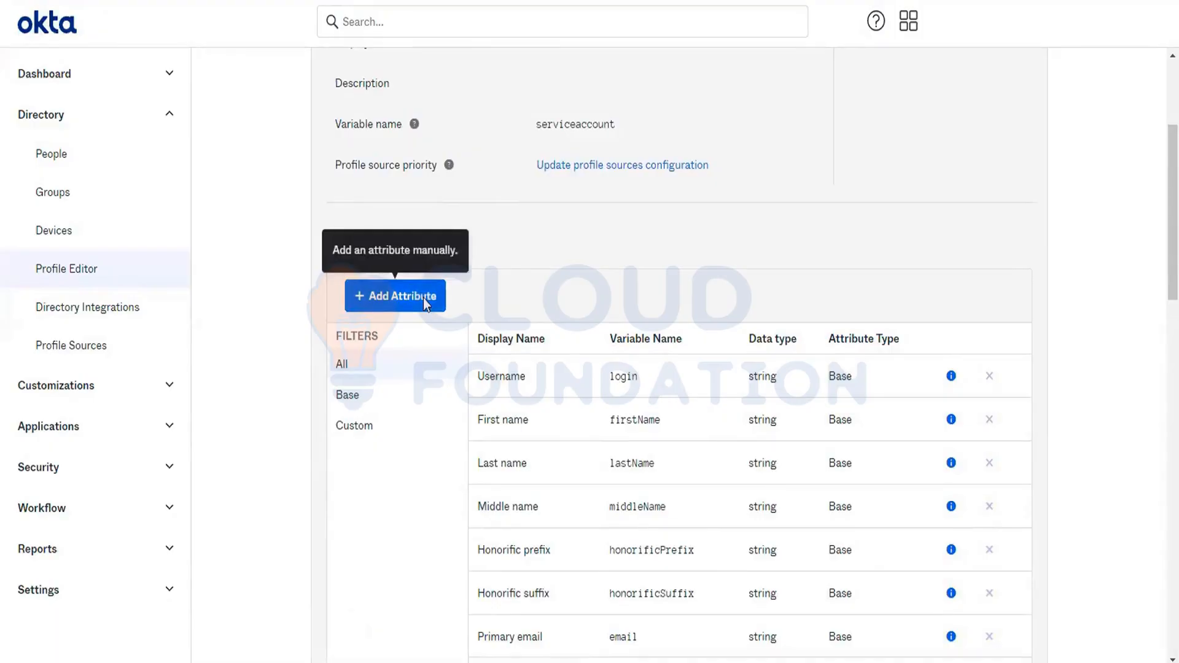
pyautogui.click(424, 297)
pyautogui.click(660, 179)
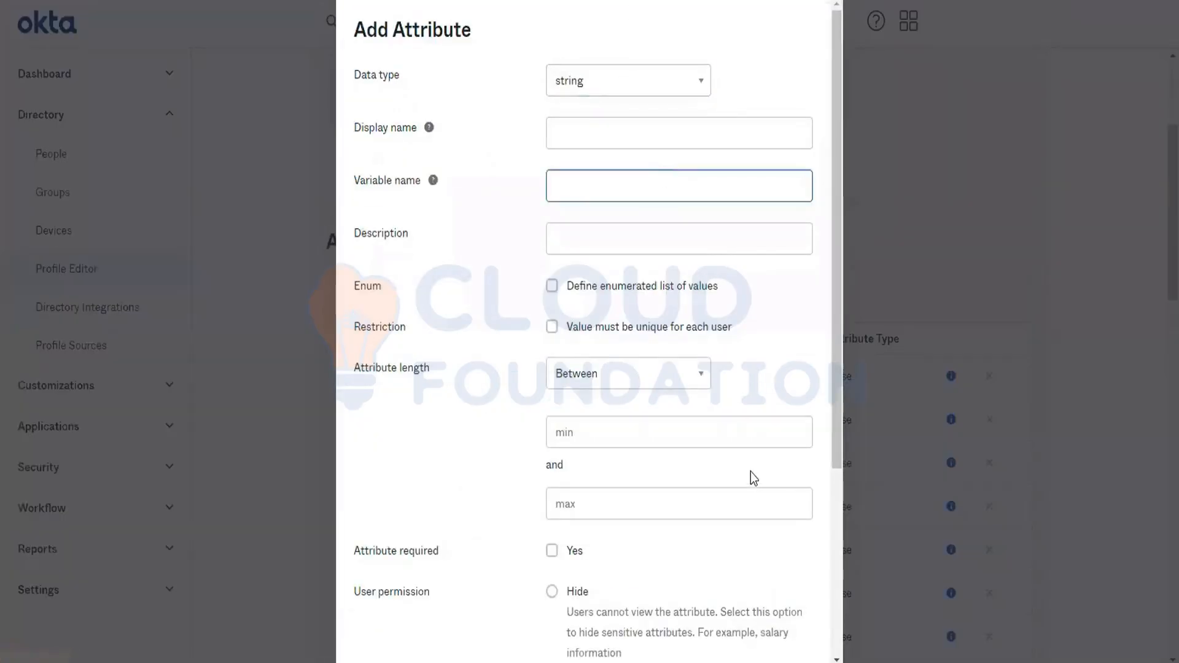
pyautogui.scroll(-5, 755, 478)
pyautogui.click(787, 633)
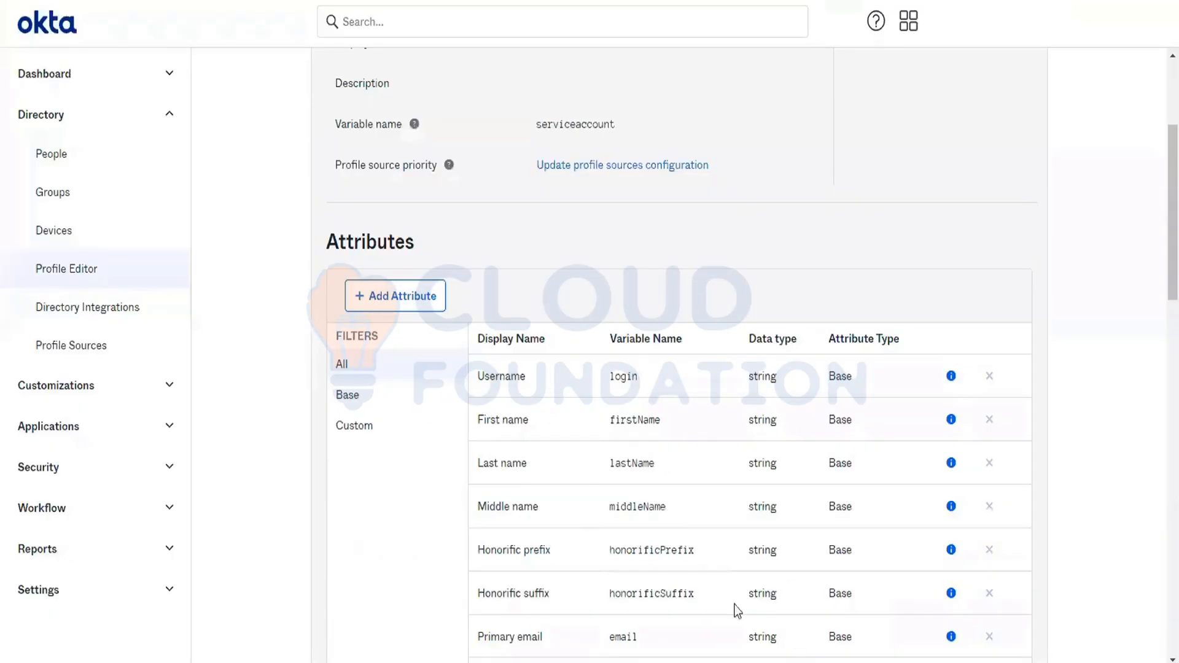
# - Start a new string attribute for the ServiceAccount profile with the display name Application Name
pyautogui.scroll(-15, 739, 505)
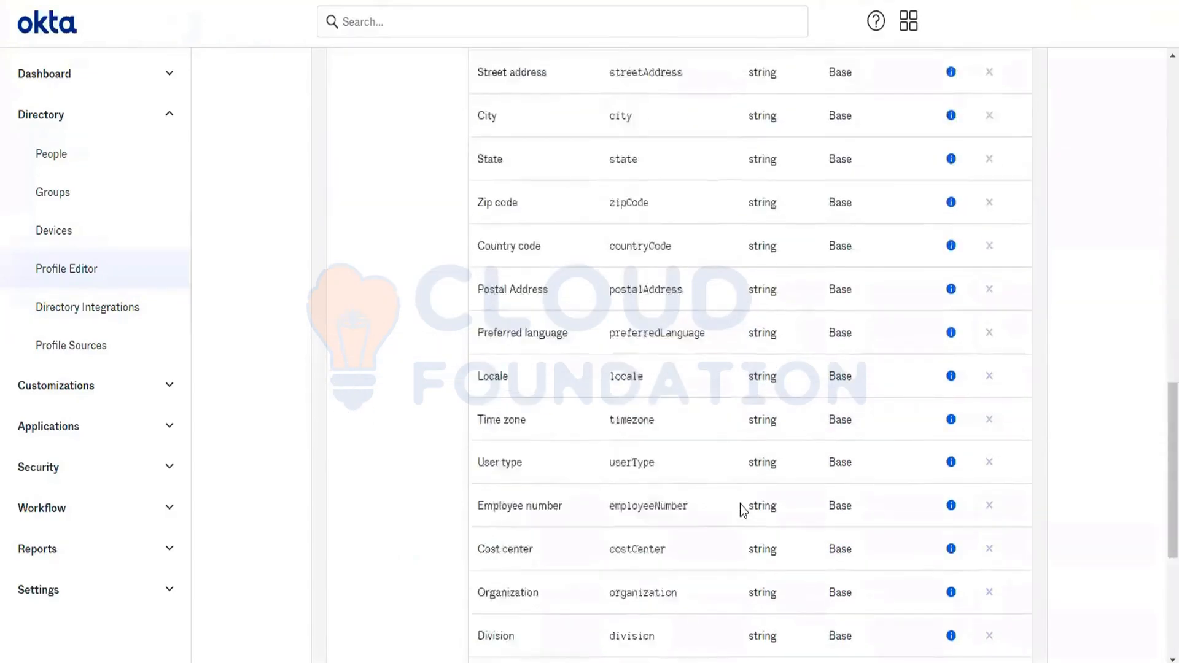
pyautogui.scroll(10, 740, 501)
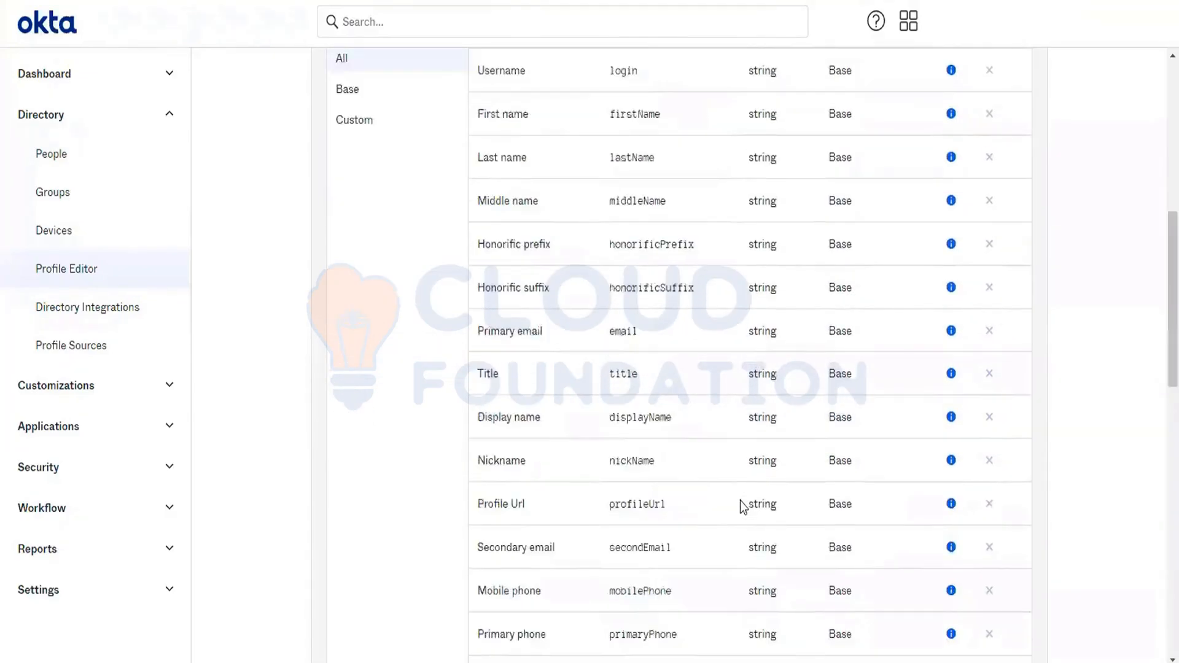
pyautogui.scroll(8, 423, 409)
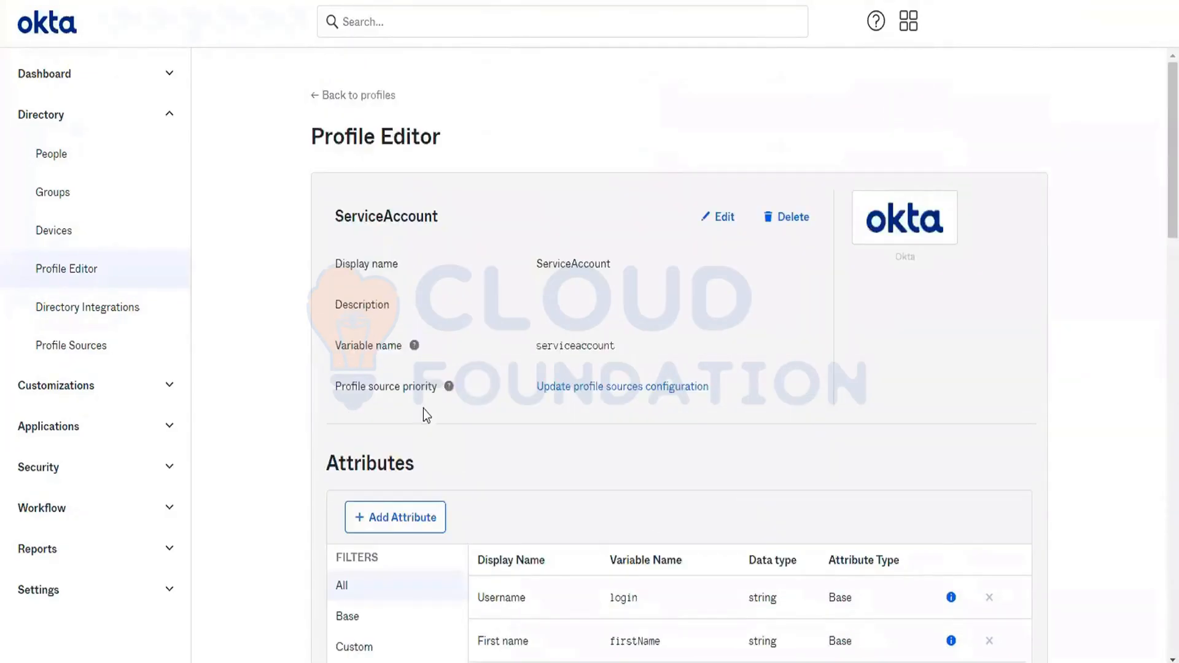
pyautogui.click(397, 522)
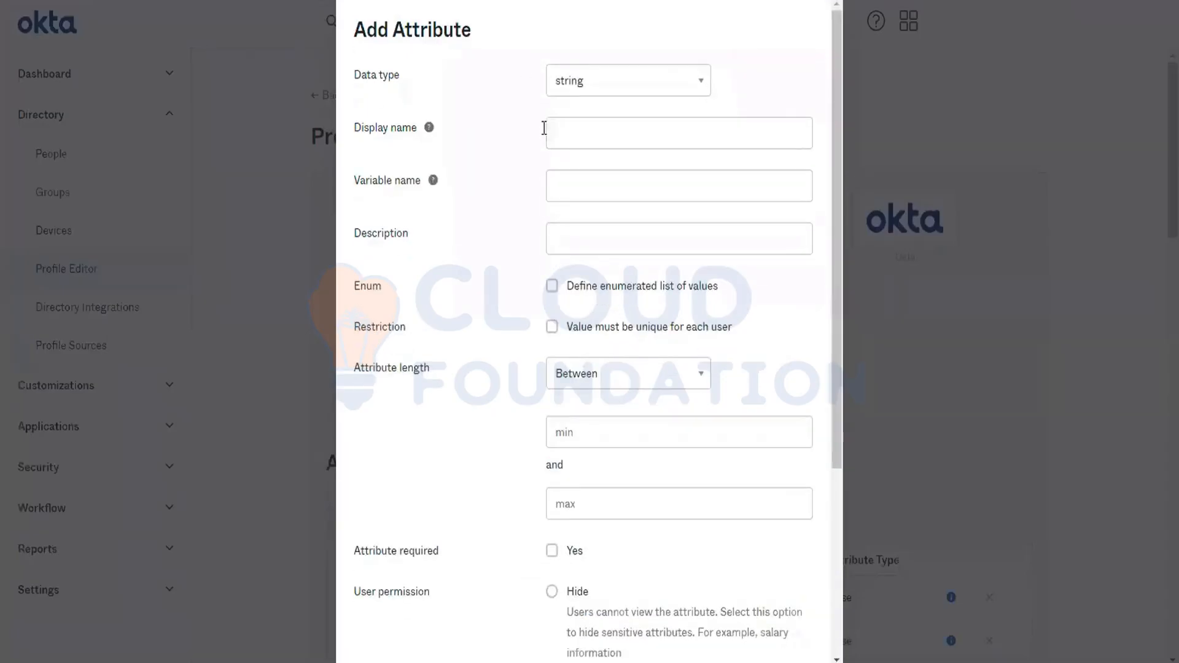
pyautogui.click(587, 133)
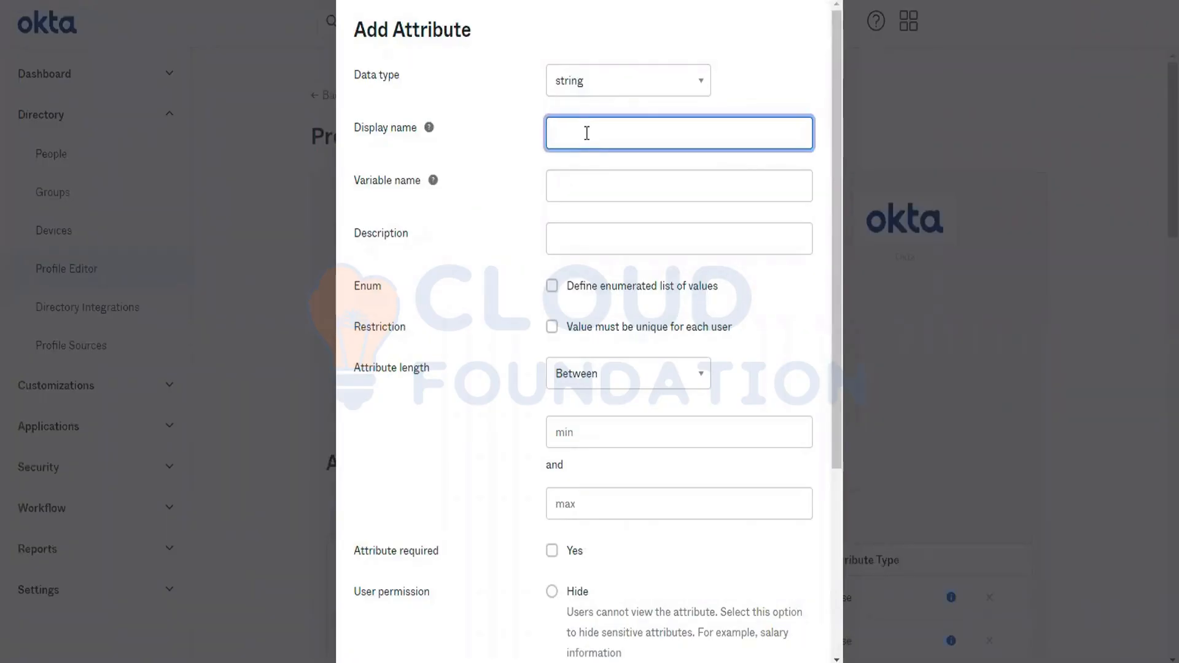
pyautogui.write('Application Name')
# - Set the new attribute's variable name to appName
pyautogui.click(606, 194)
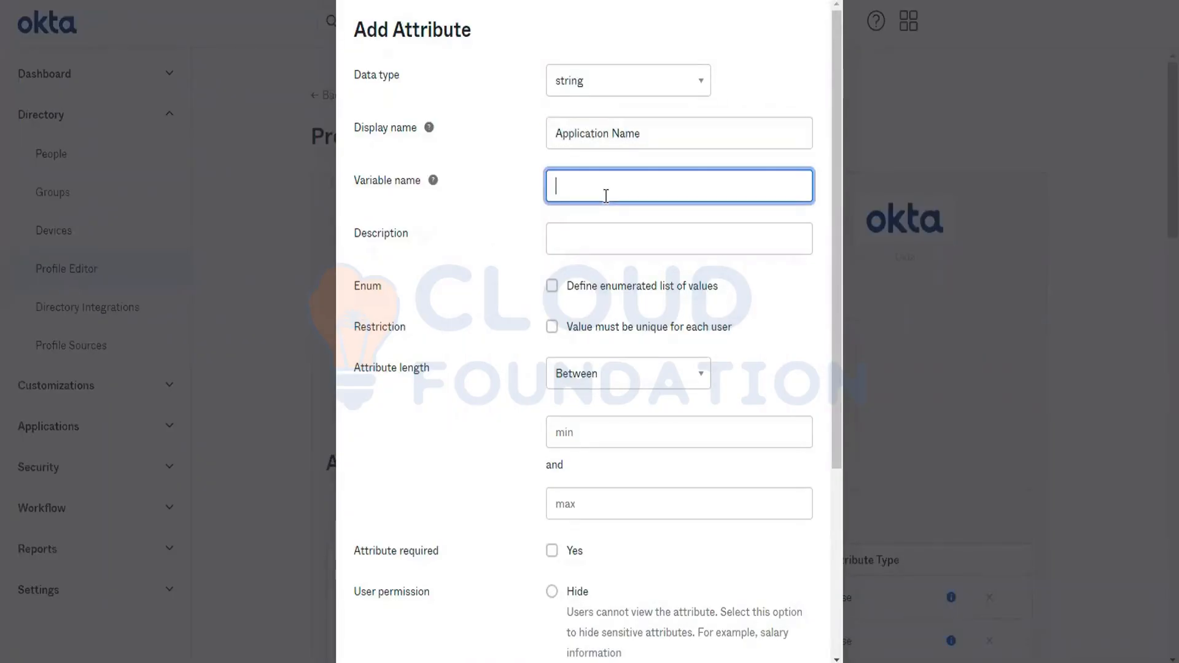
pyautogui.write('A')
pyautogui.press('BackSpace')
pyautogui.press('BackSpace')
pyautogui.press('BackSpace')
pyautogui.write('appName')
# - Enter the attribute description "Mention the App name for which this svc account is used for"
pyautogui.click(586, 242)
pyautogui.write('Mentione')
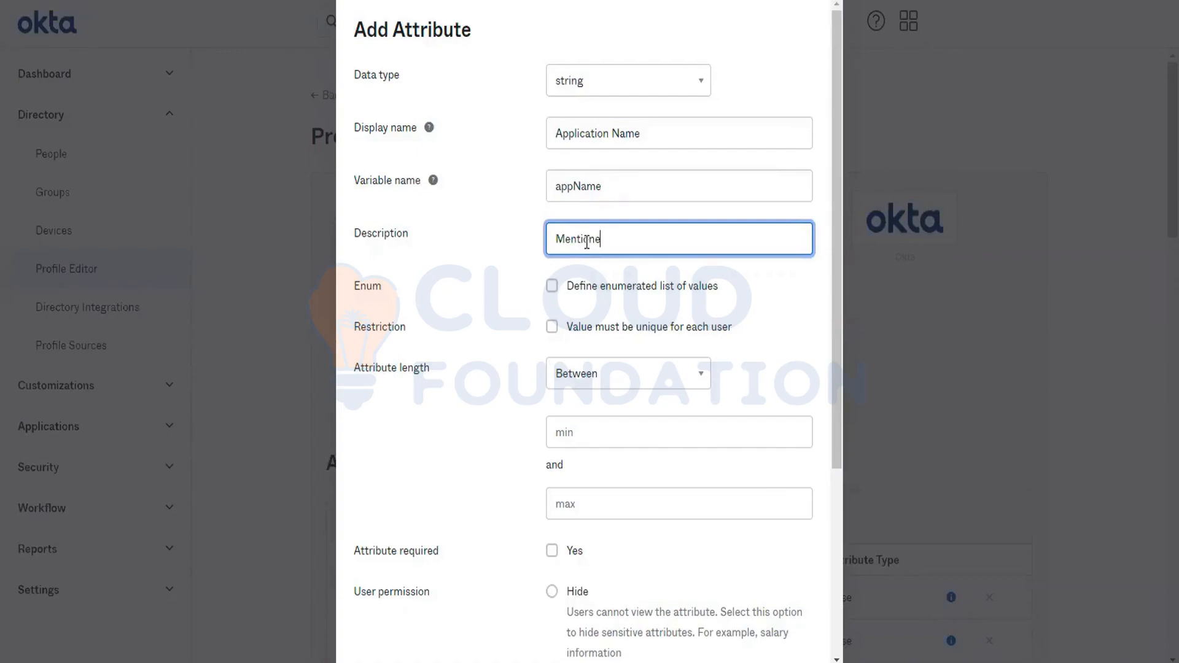
pyautogui.write('d he App na,e')
pyautogui.write('me for wh')
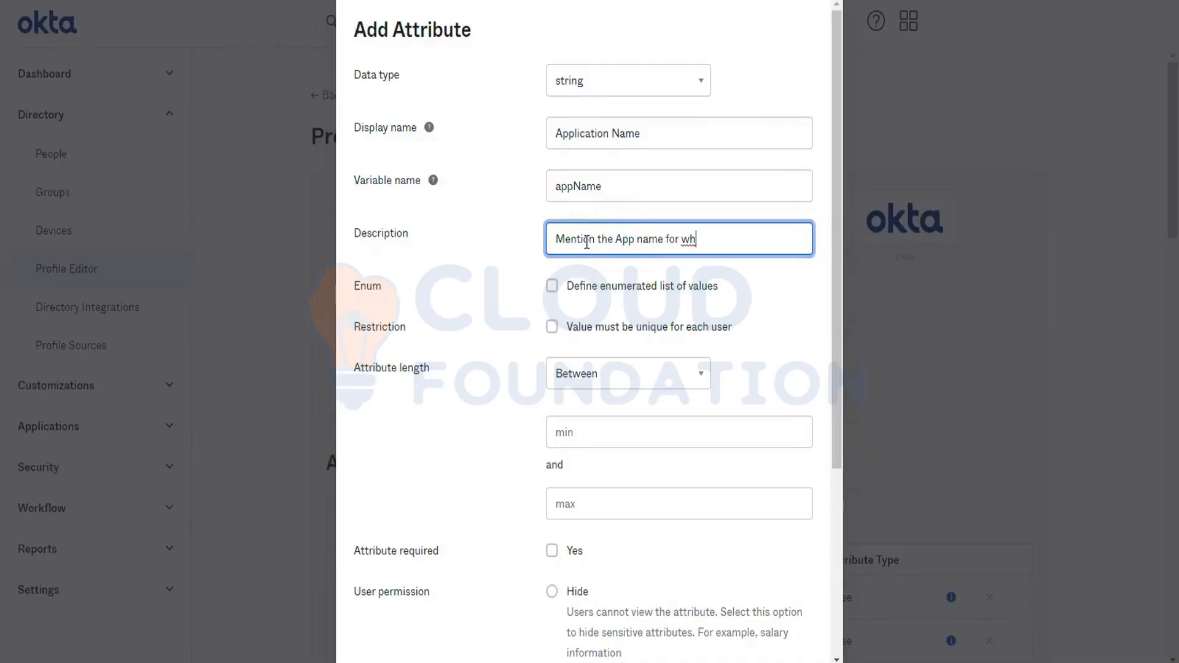
pyautogui.write('iich this svc account is used for')
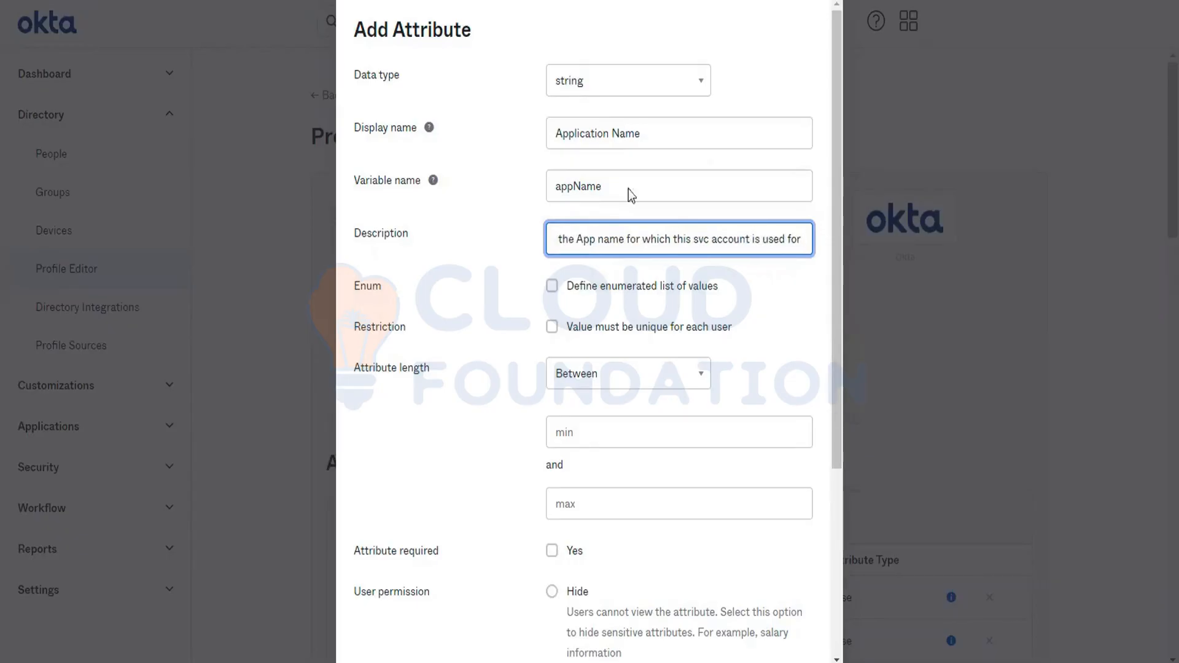
pyautogui.press('BackSpace')
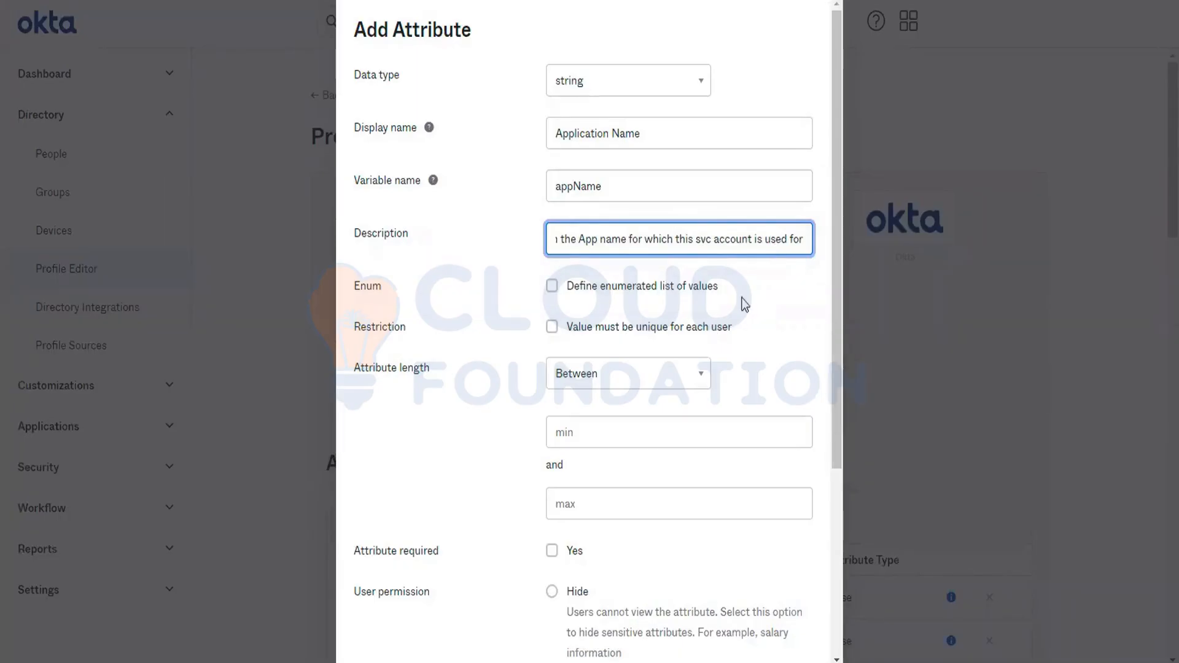
# - Make the Application Name attribute required without the unique-value restriction, and save it
pyautogui.click(654, 331)
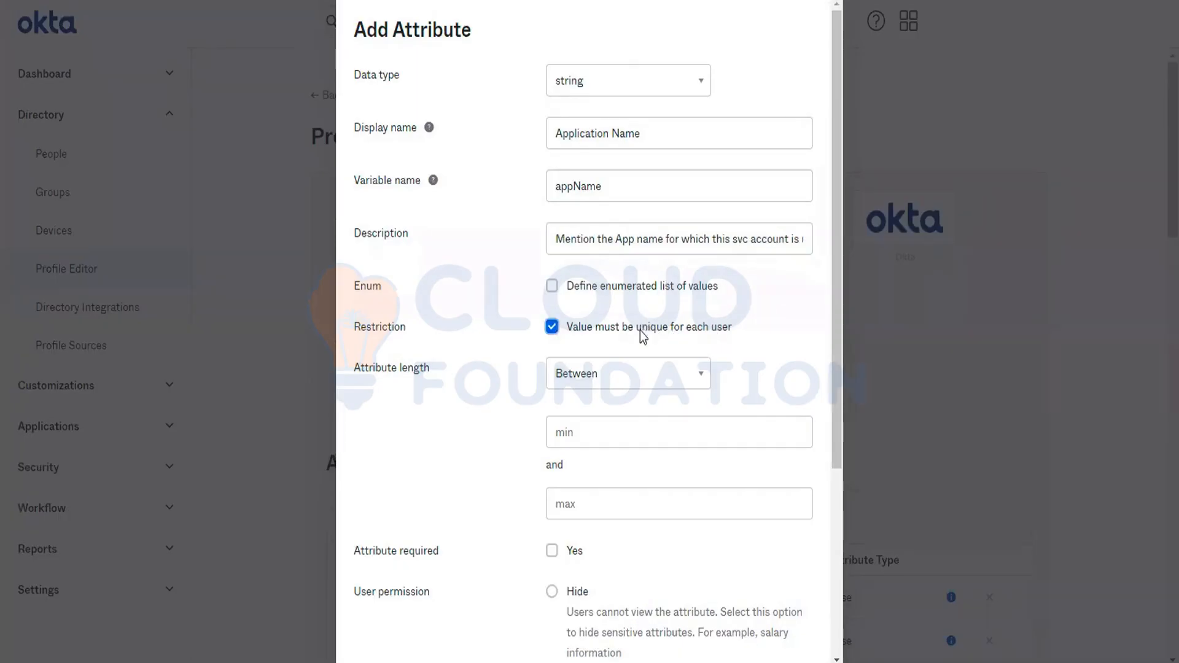
pyautogui.click(639, 329)
pyautogui.click(577, 552)
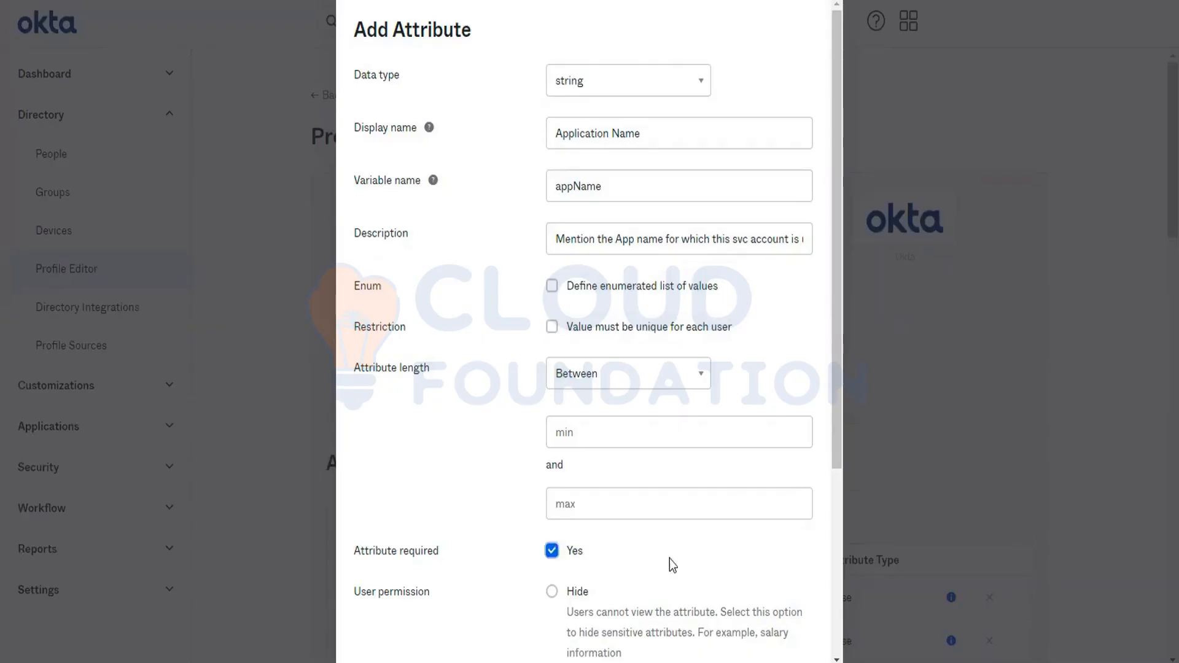
pyautogui.scroll(-2, 670, 559)
pyautogui.scroll(1, 670, 558)
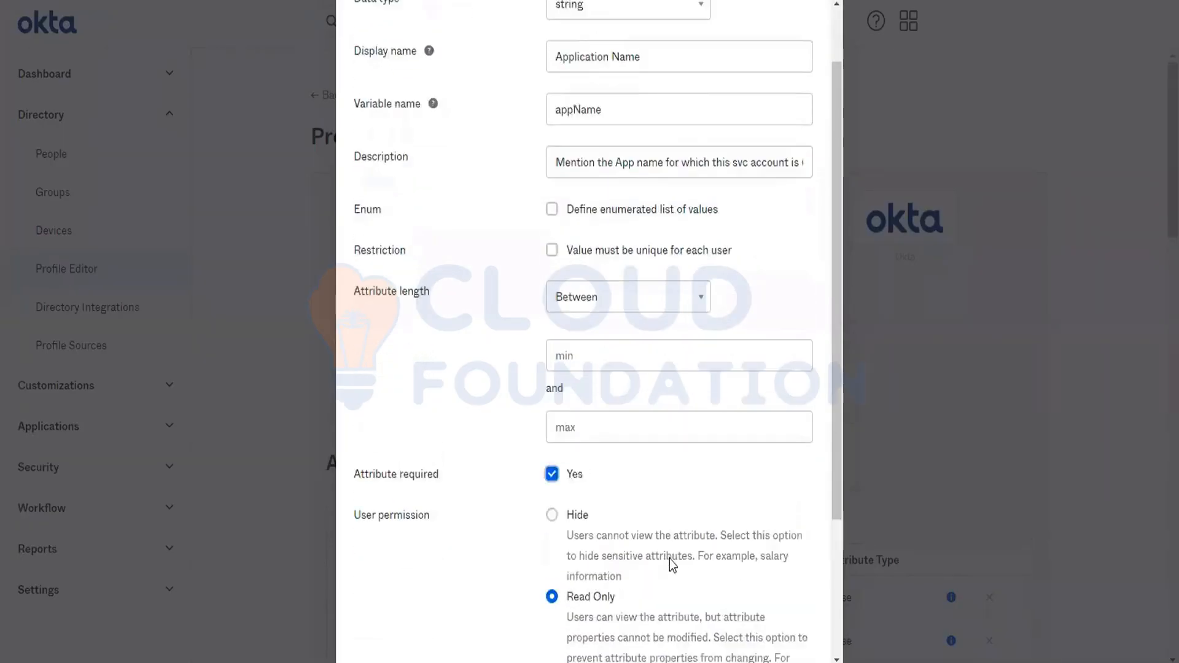
pyautogui.scroll(2, 670, 559)
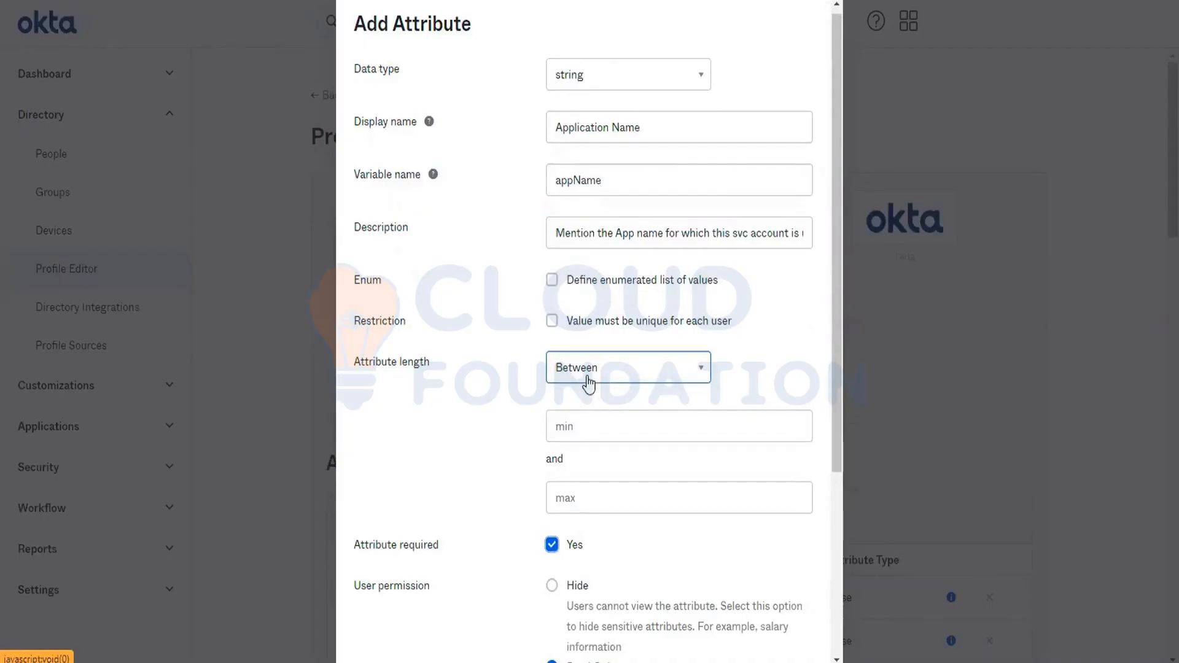
pyautogui.scroll(-3, 588, 383)
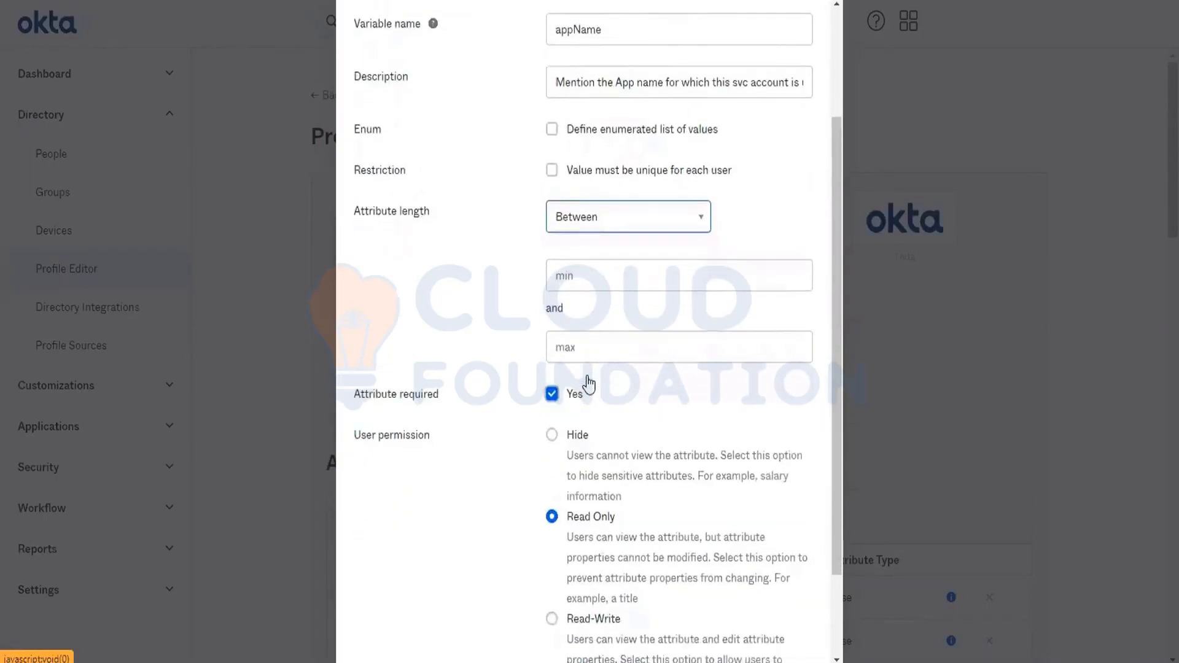
pyautogui.scroll(-2, 588, 384)
pyautogui.click(594, 634)
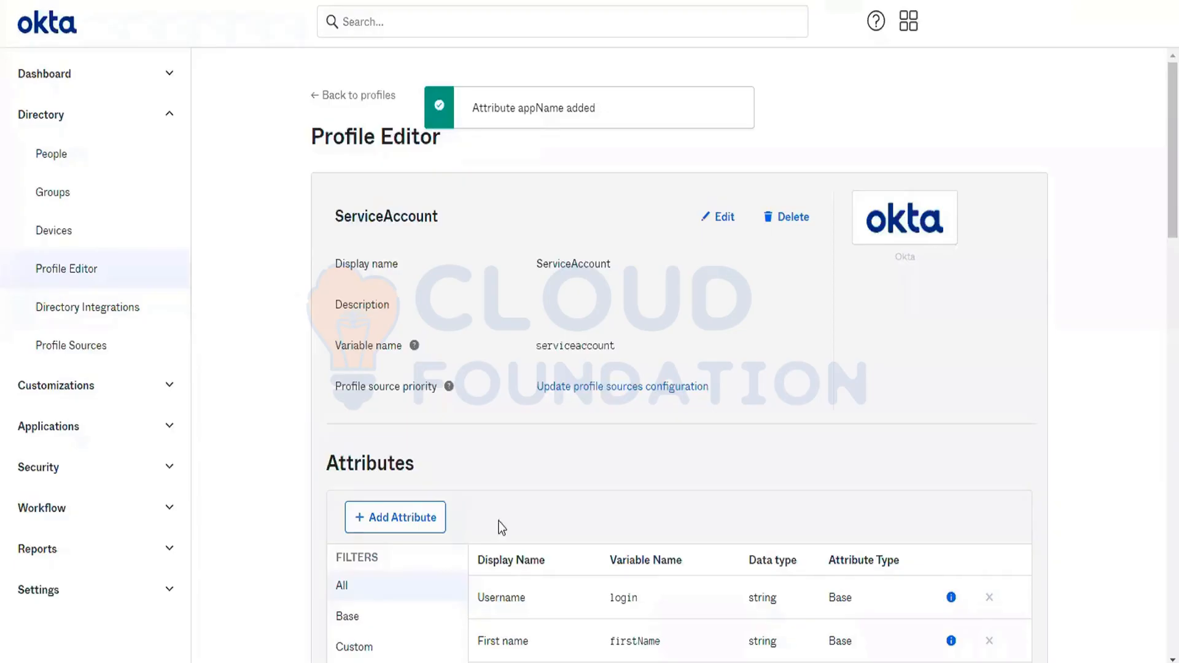
# - Start adding a person to the directory with the ServiceAccount user type
pyautogui.click(56, 164)
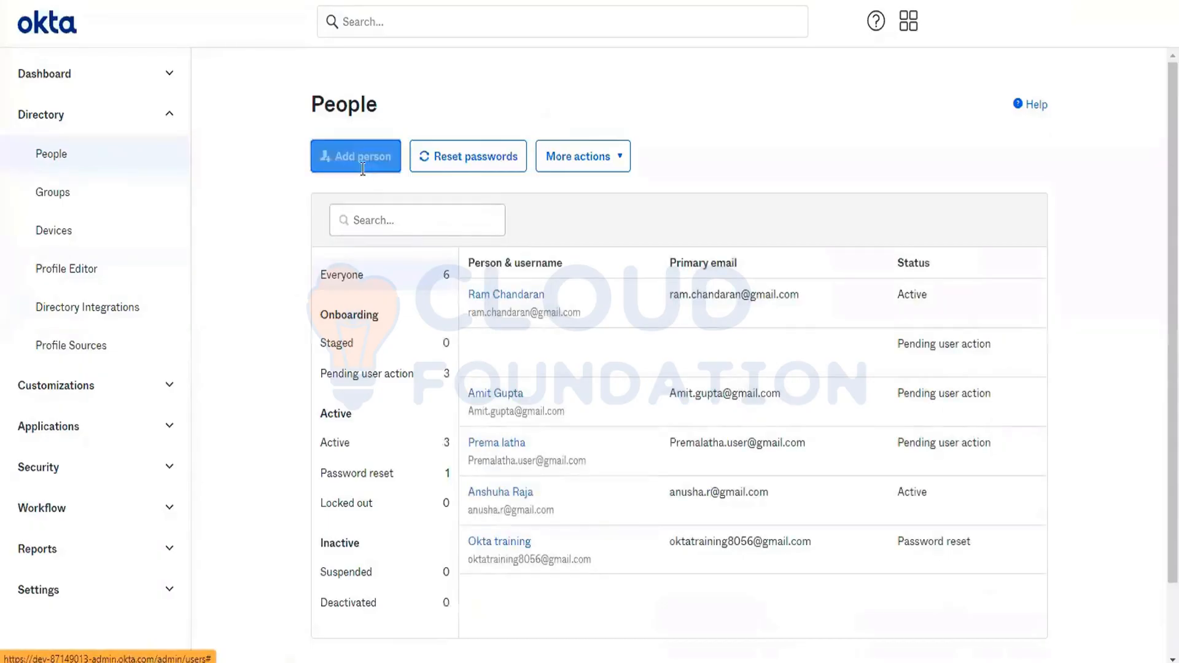
pyautogui.click(363, 161)
pyautogui.click(594, 150)
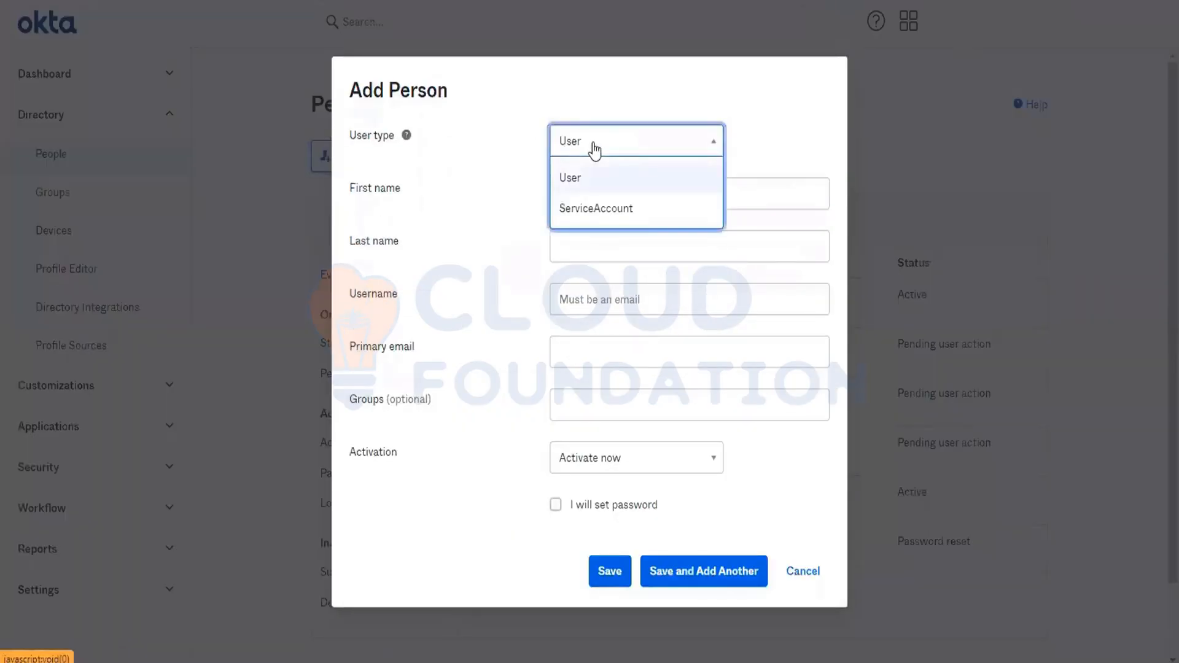
pyautogui.click(597, 209)
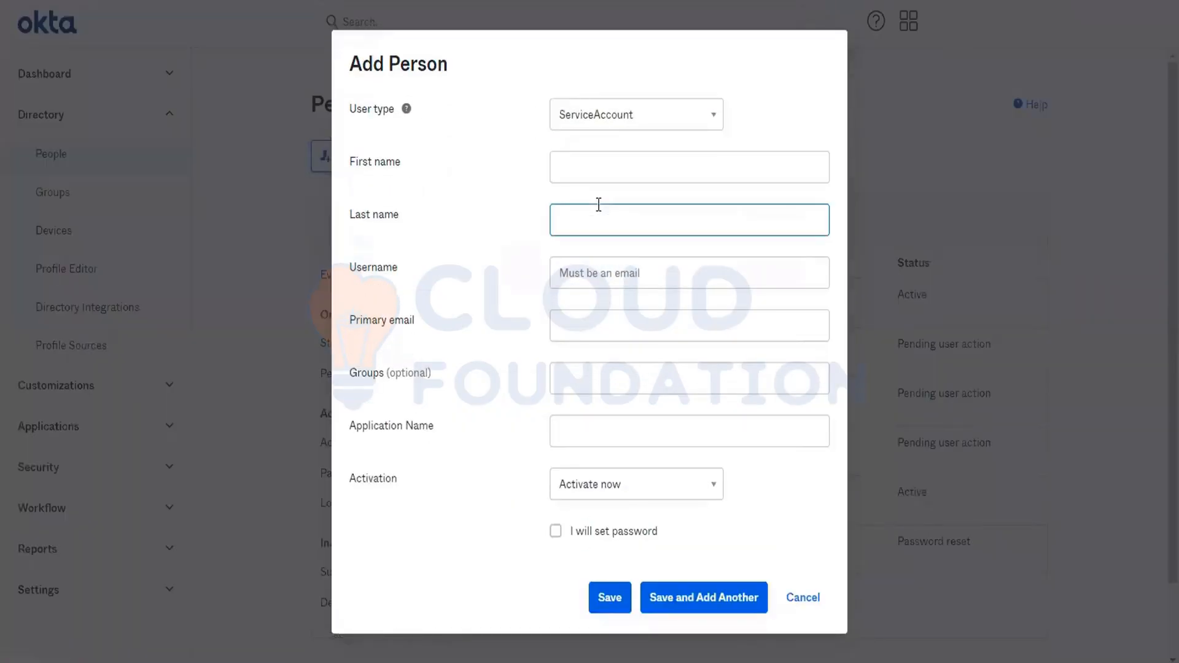
pyautogui.click(393, 430)
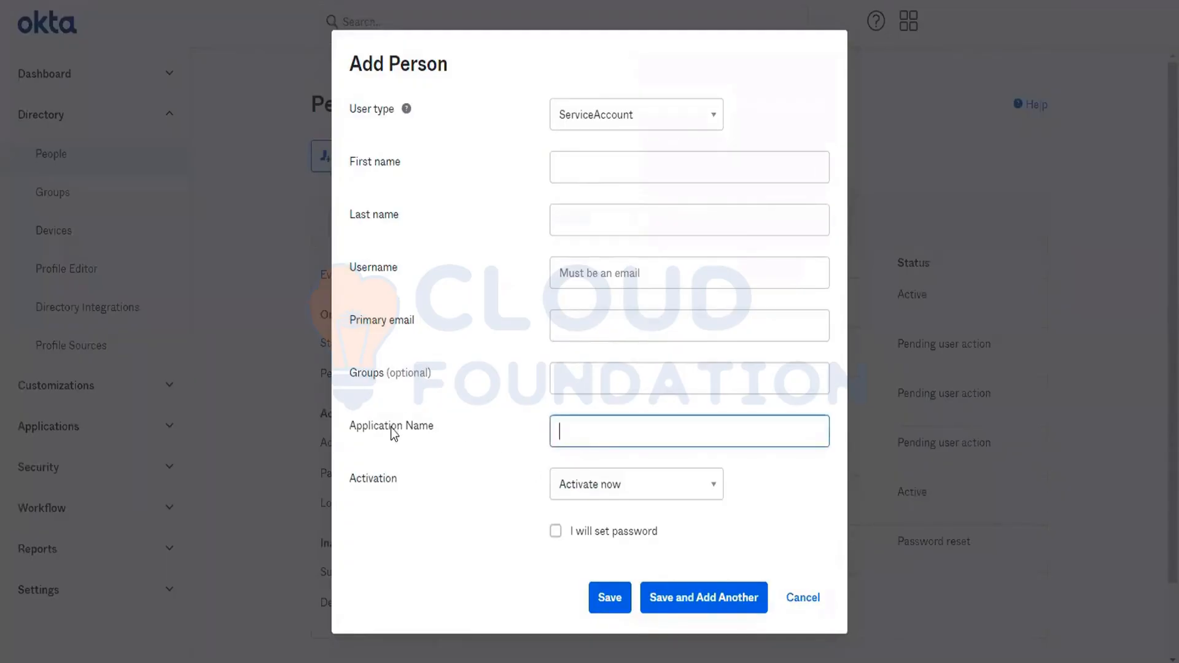
pyautogui.tripleClick(393, 430)
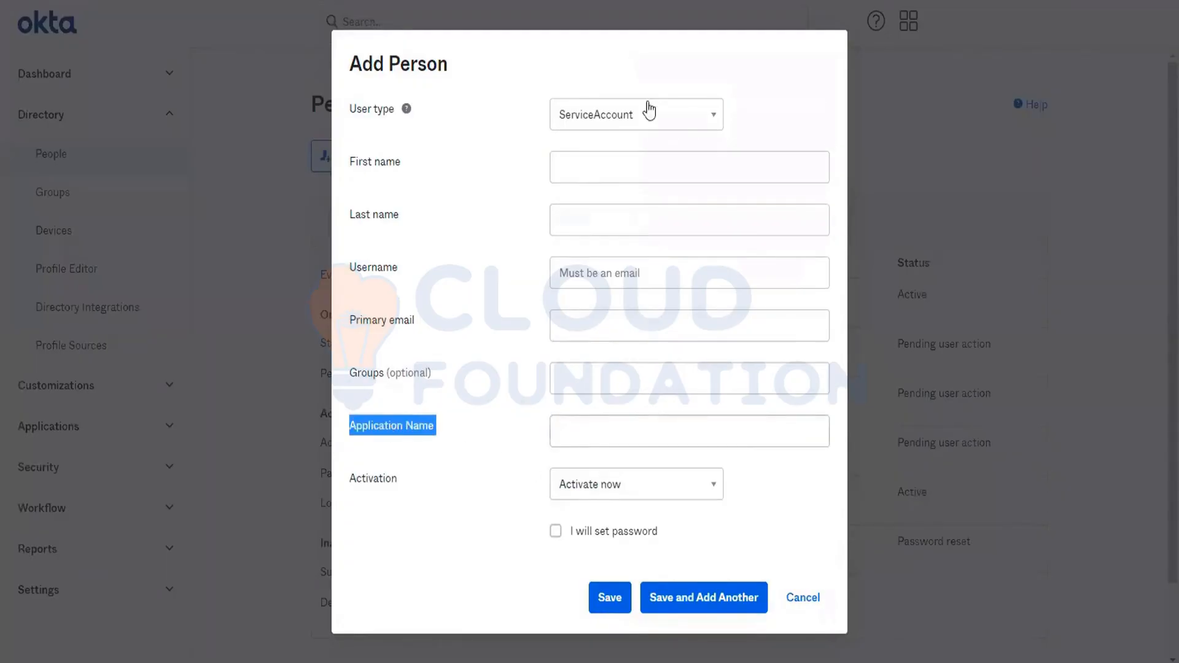
# - Enter SVCSailpoint as the account's first name and IDMAccount as its last name
pyautogui.click(596, 158)
pyautogui.write('svc')
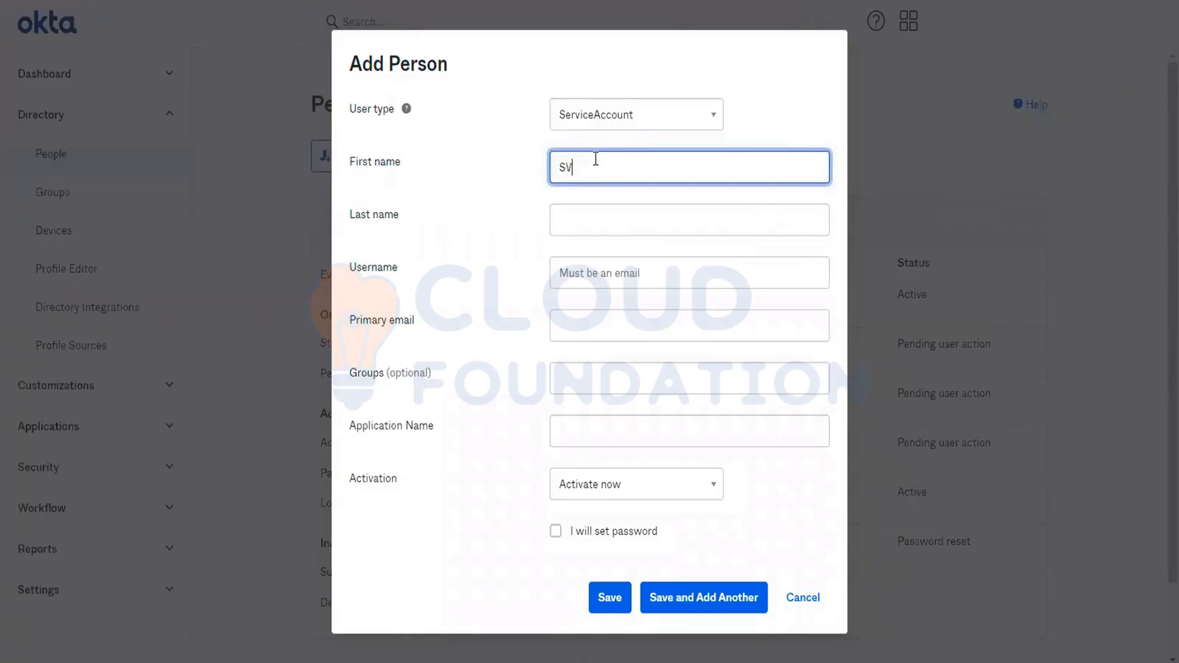
pyautogui.press('Tab')
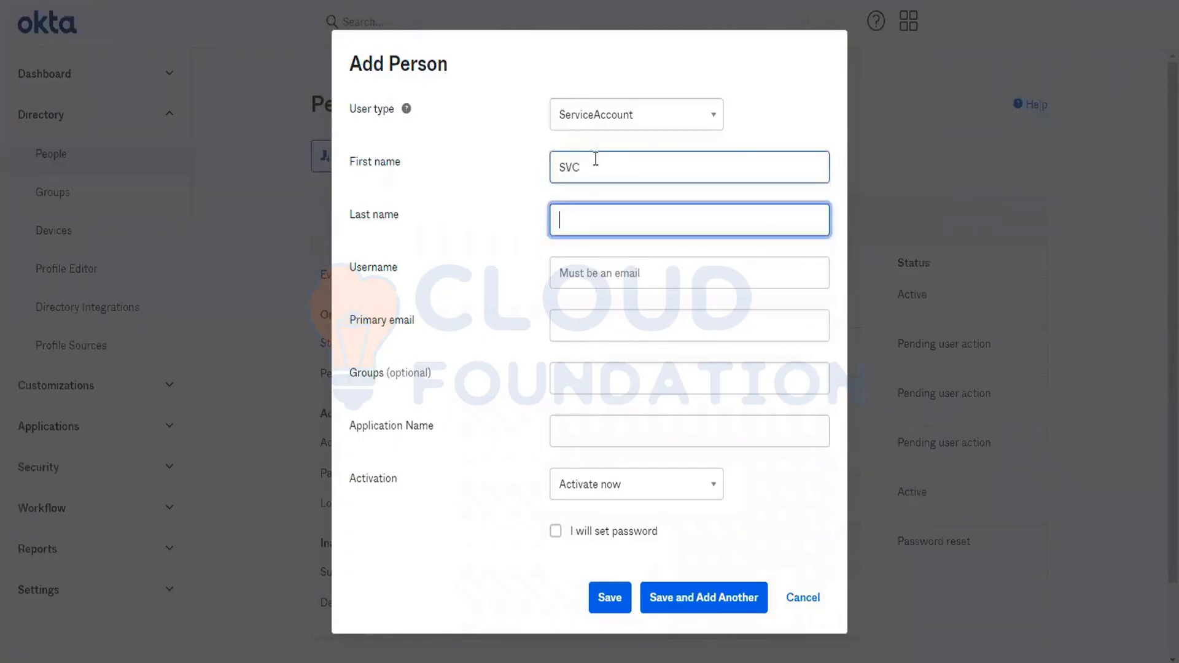
pyautogui.write('IDMAccount')
pyautogui.hotkey('ctrl', 'a')
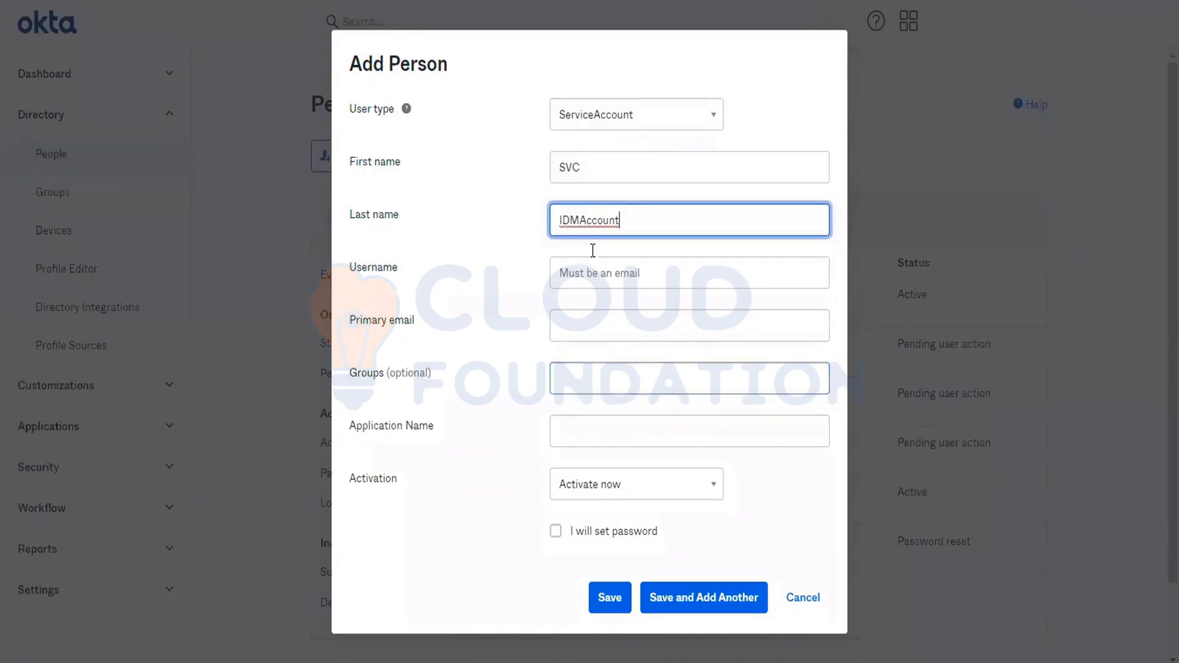
pyautogui.click(609, 176)
pyautogui.write('Sailpoint')
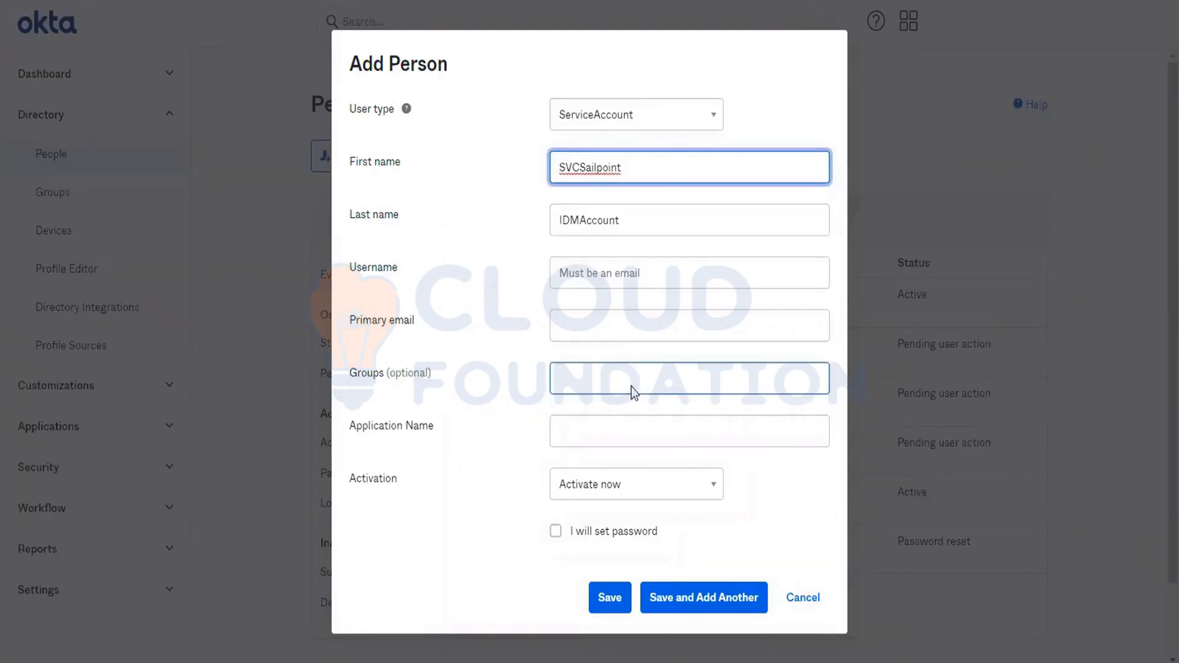
# - Set the Application Name to Sailpoint and enter the service account's e-mail address as the username
pyautogui.click(578, 438)
pyautogui.write('Sai')
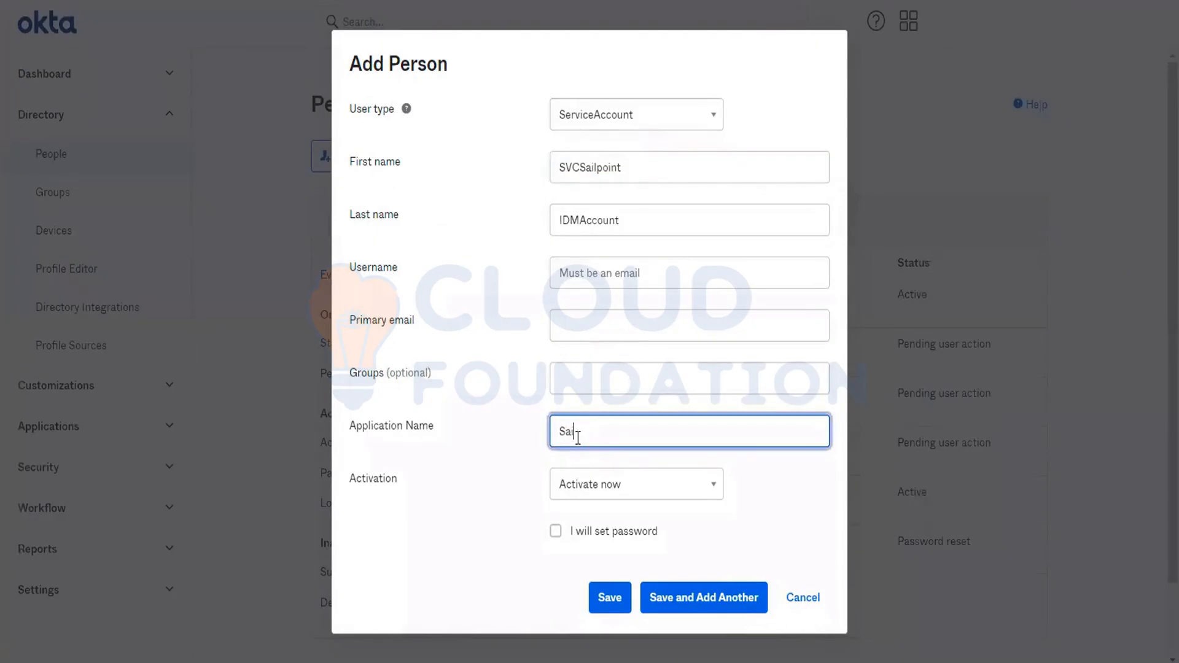
pyautogui.write('lpoint')
pyautogui.click(606, 273)
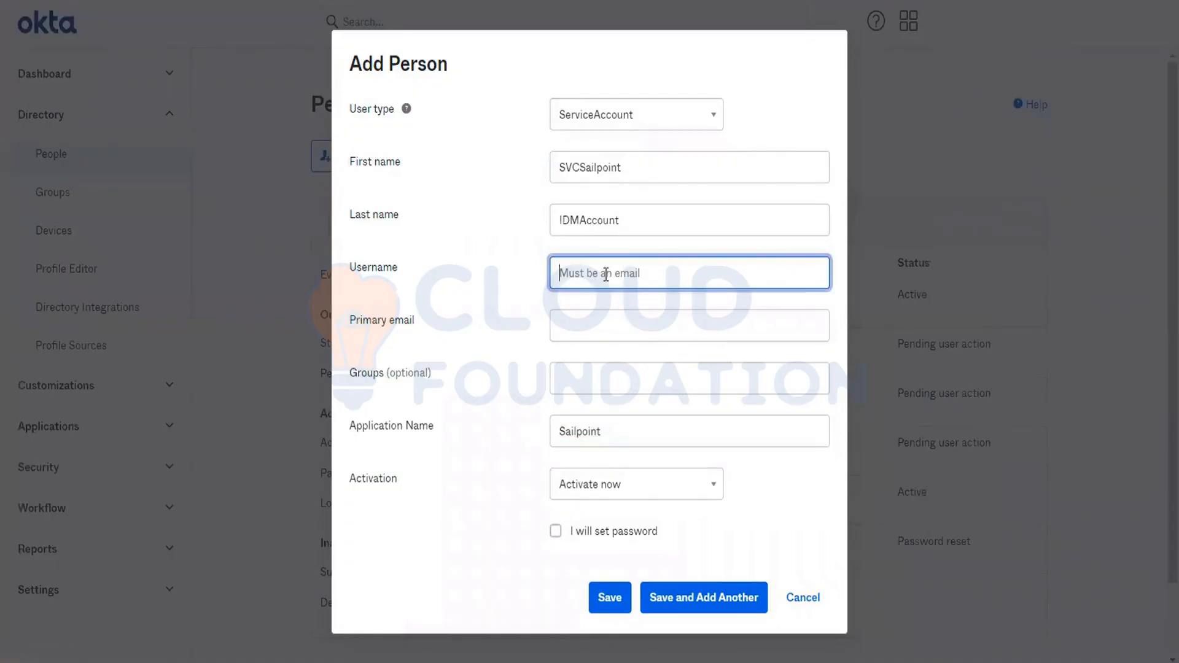
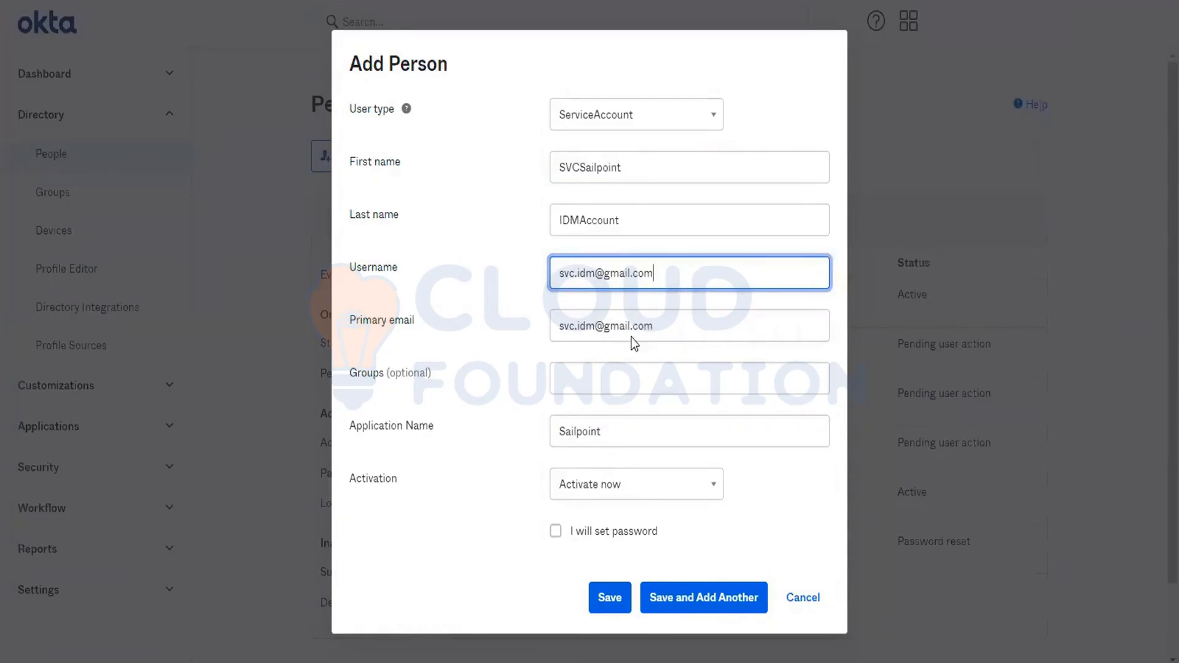
# - Set the account password manually without requiring a password change on first login, and save the person
pyautogui.click(605, 529)
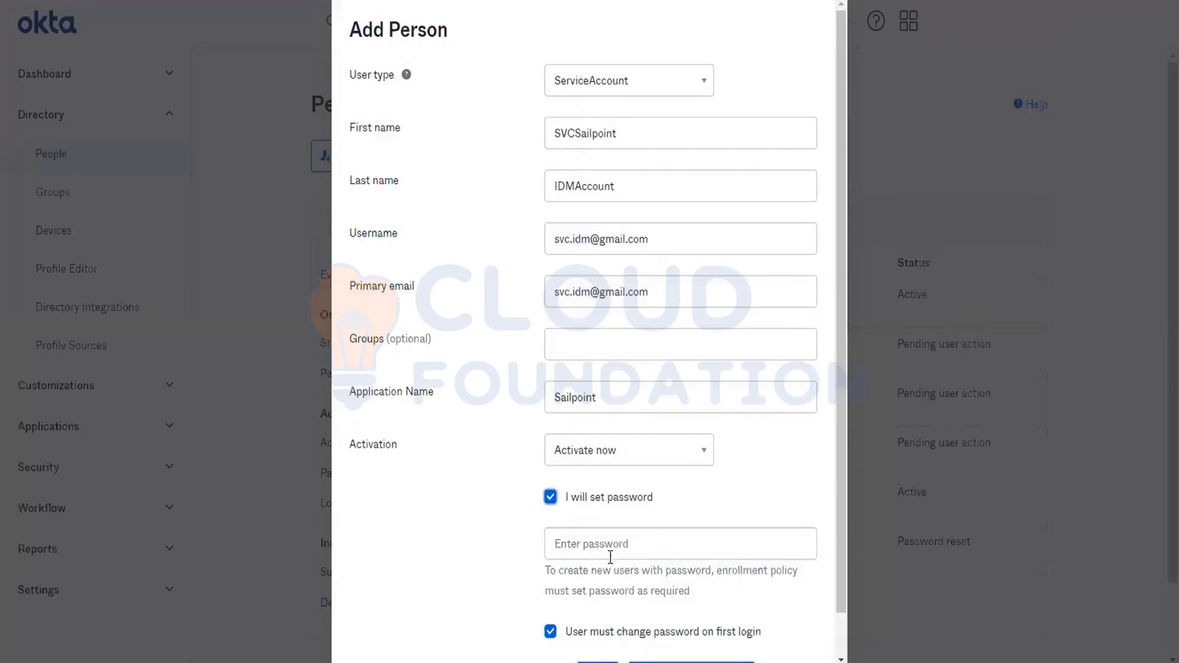
pyautogui.click(608, 547)
pyautogui.write('**********')
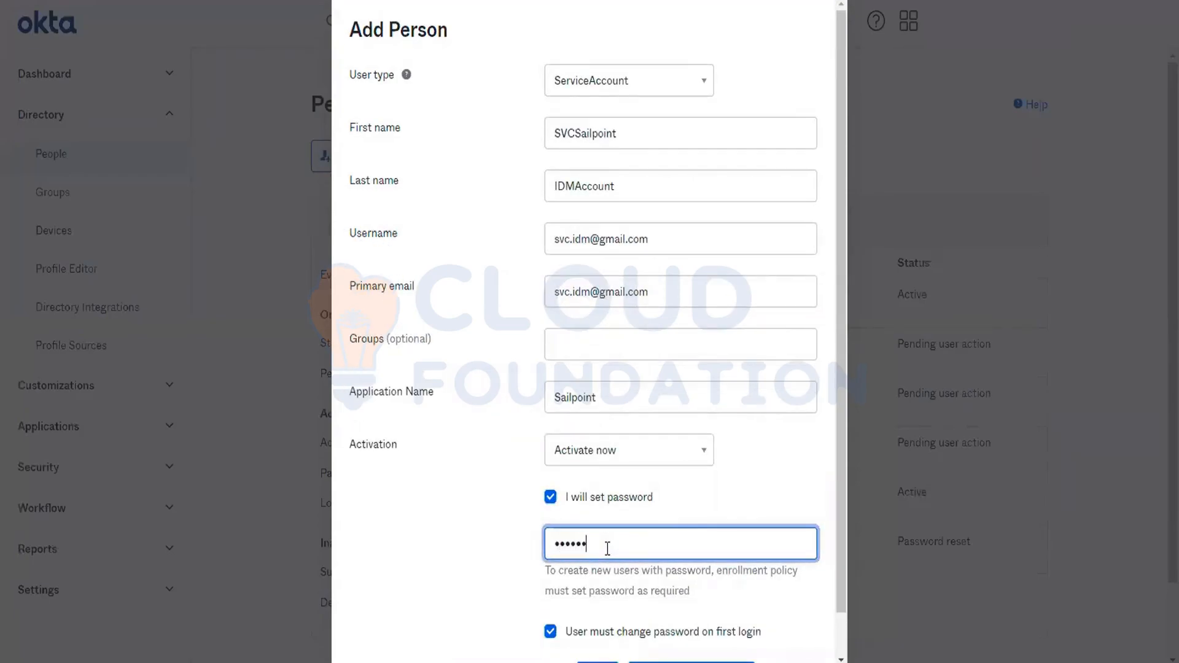
pyautogui.scroll(-1, 607, 549)
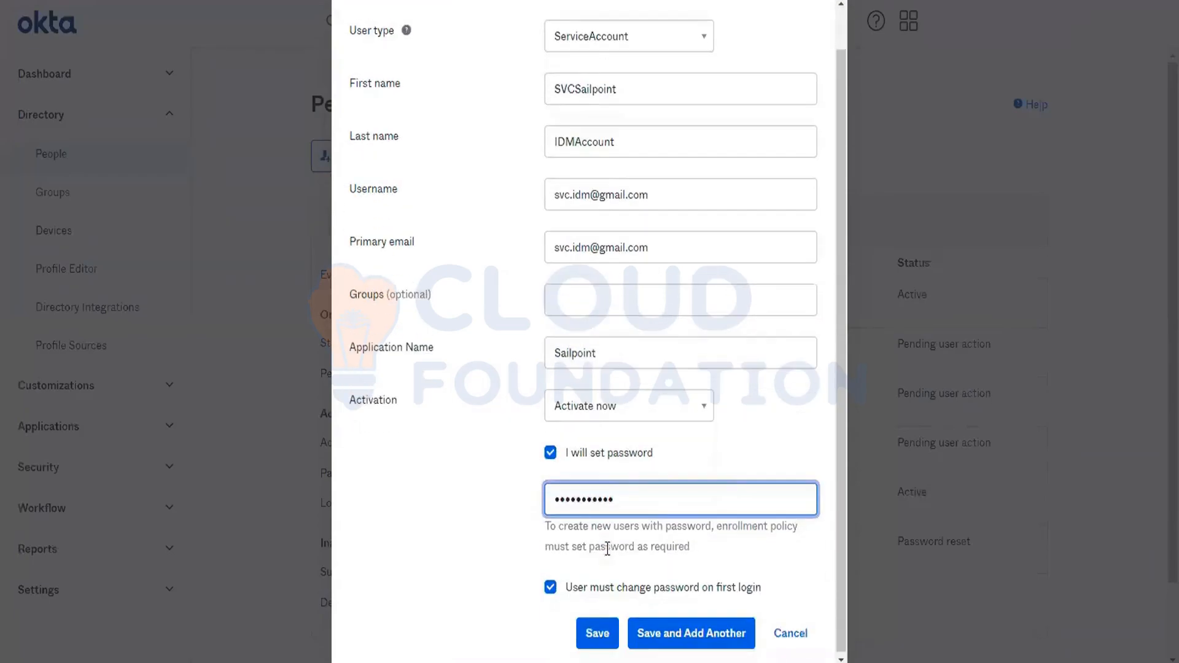
pyautogui.click(551, 587)
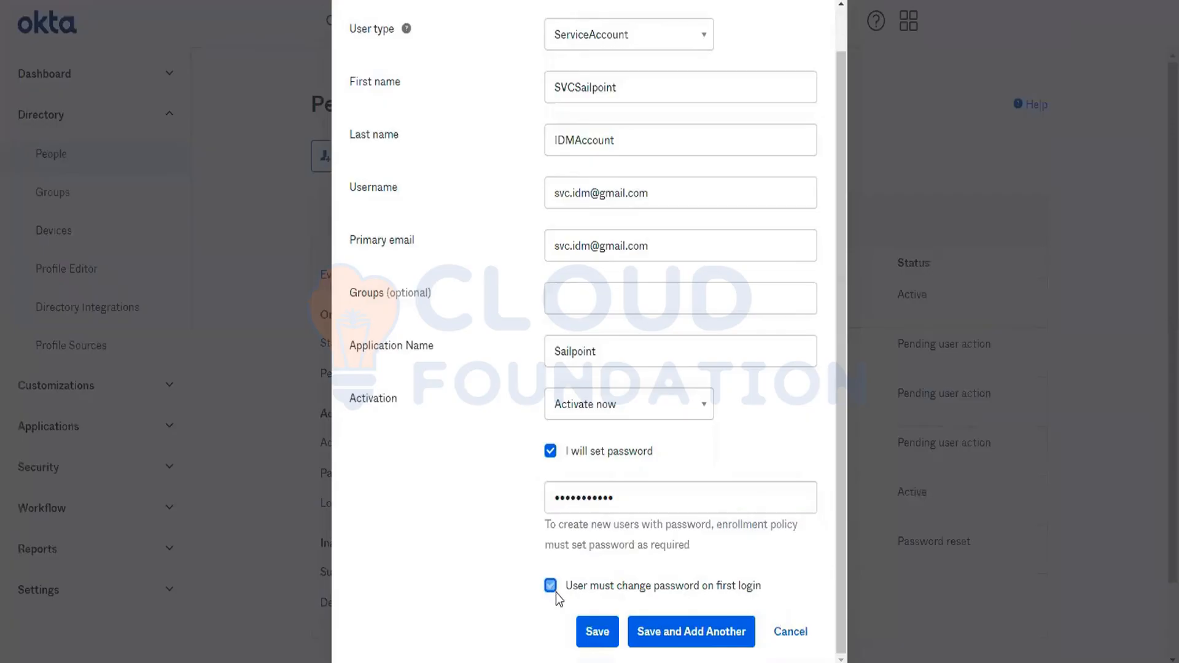
pyautogui.click(601, 631)
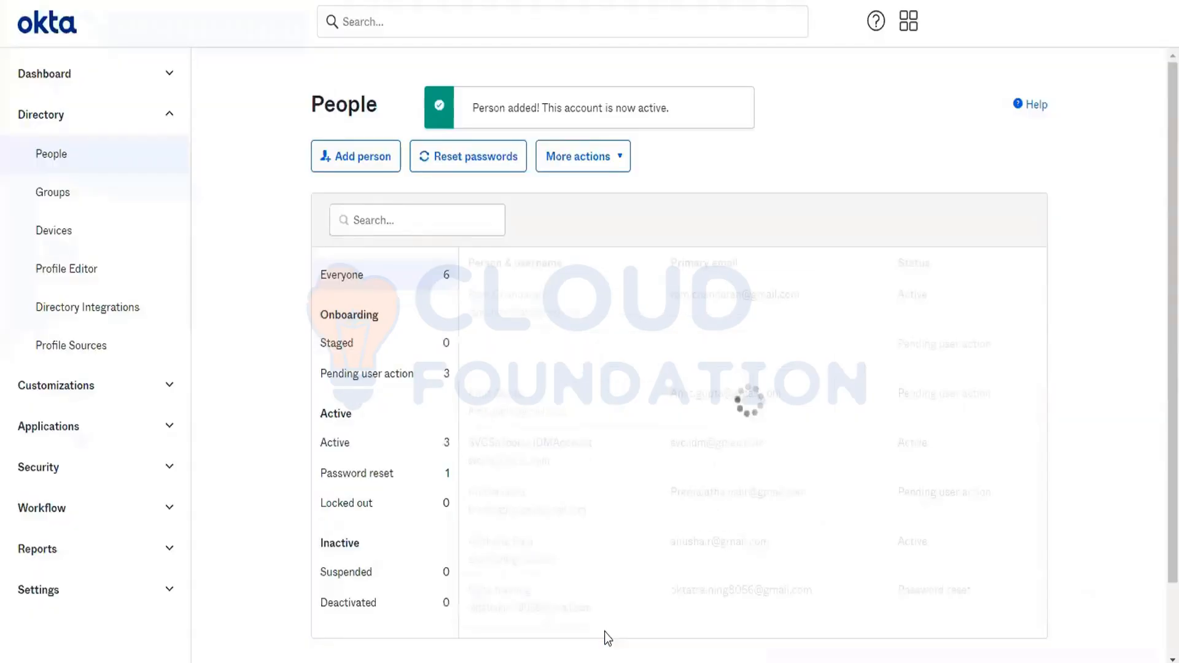
# - Open the profile attributes of the SVCSailpoint IDMAccount entry from the people list
pyautogui.scroll(-1, 655, 496)
pyautogui.scroll(-1, 655, 496)
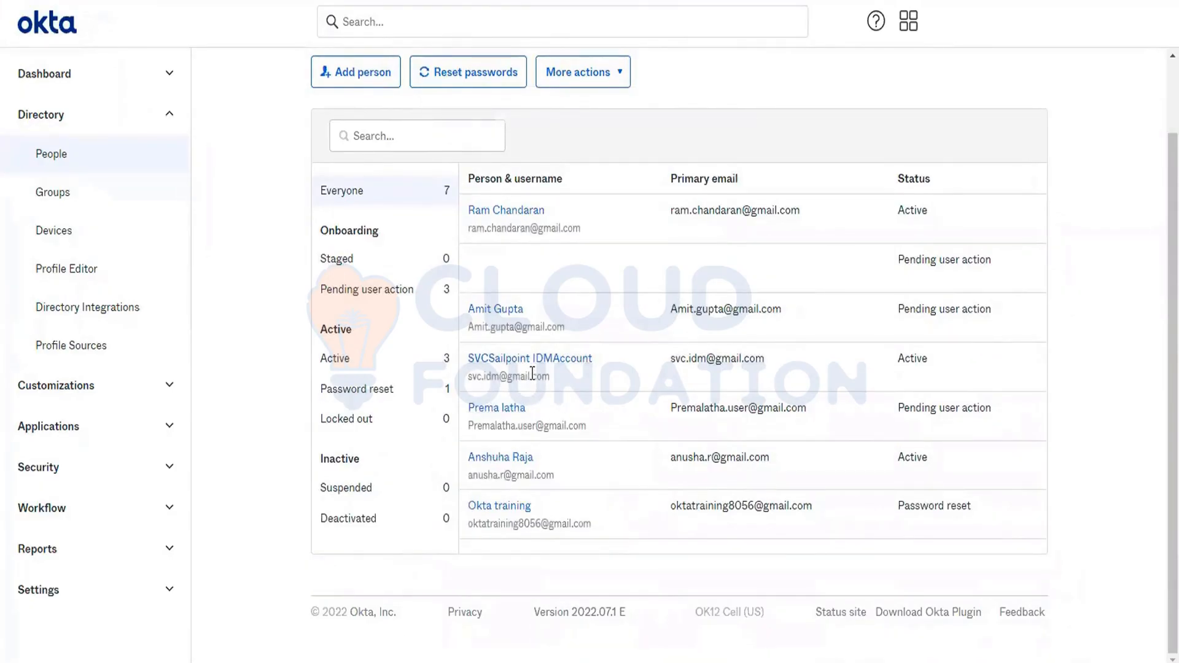
pyautogui.scroll(2, 513, 375)
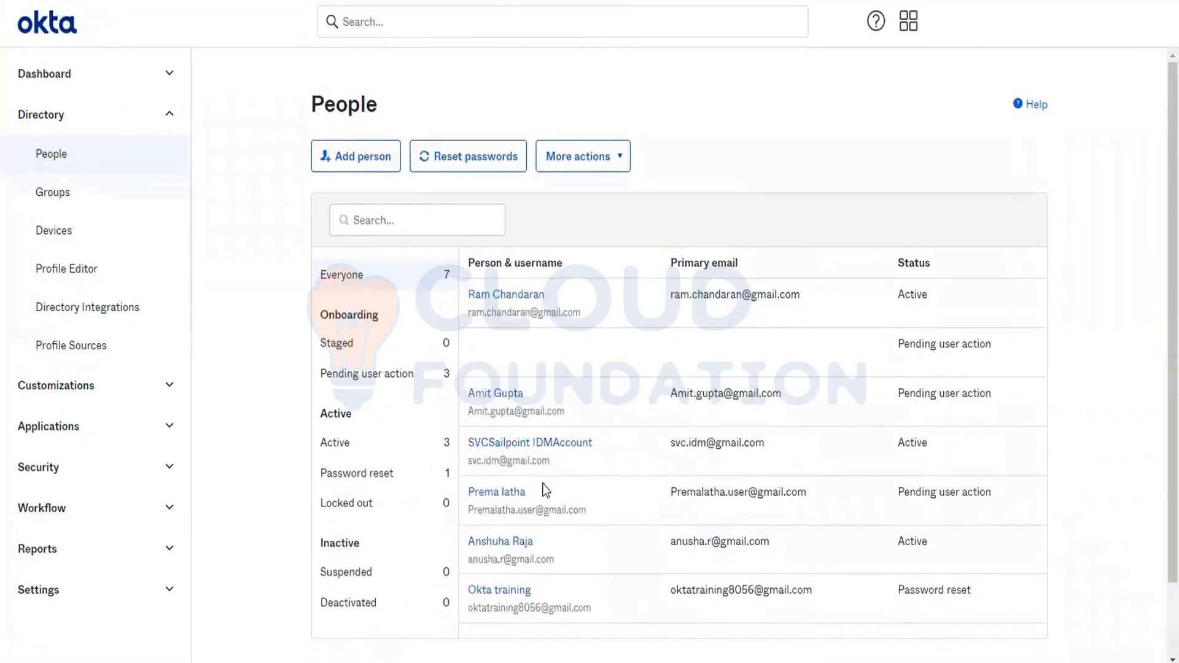
pyautogui.click(528, 448)
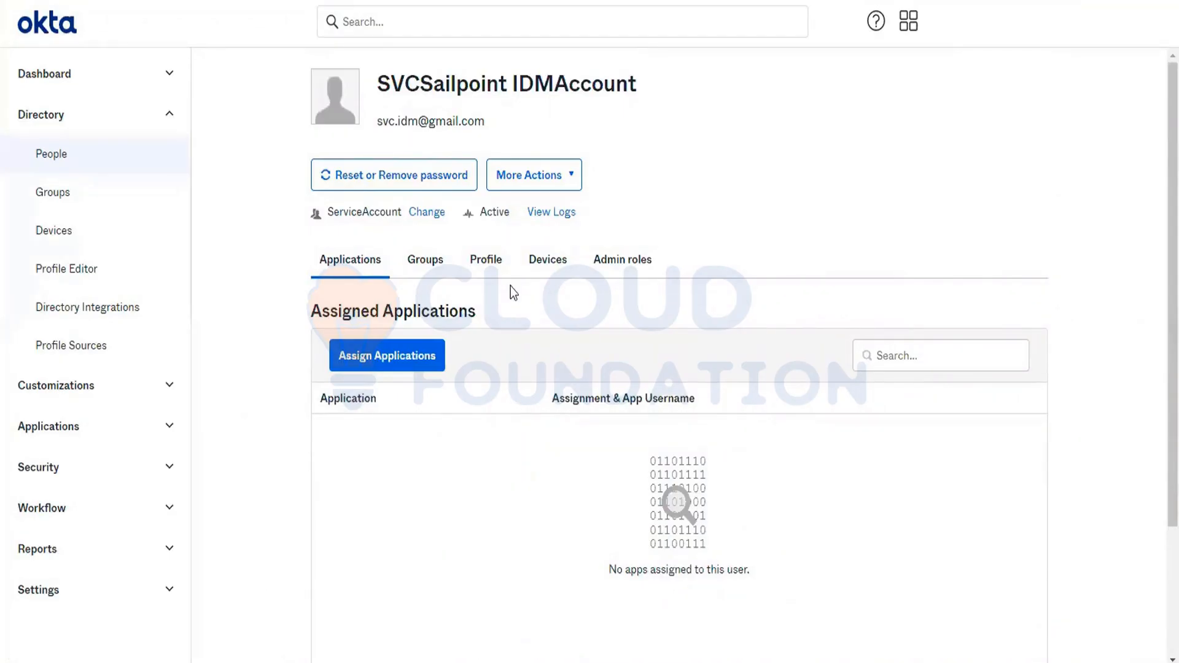
pyautogui.click(481, 273)
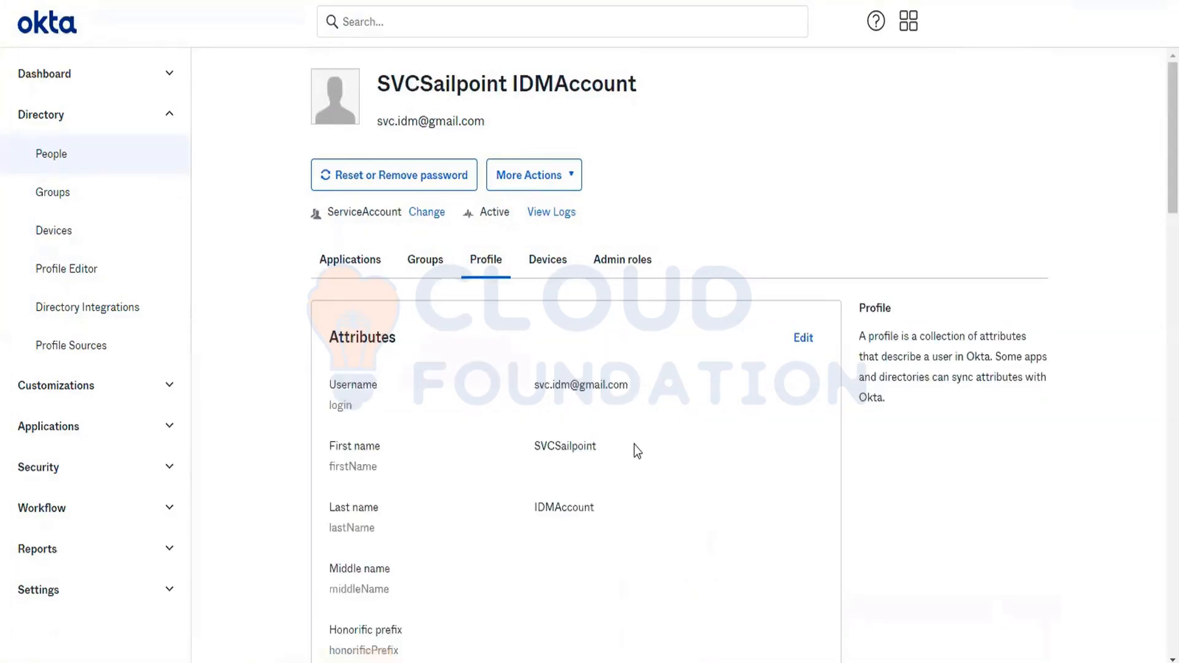
# - Examine the service account's profile attributes down to Application Name, and check its assigned user type
pyautogui.scroll(-3, 637, 451)
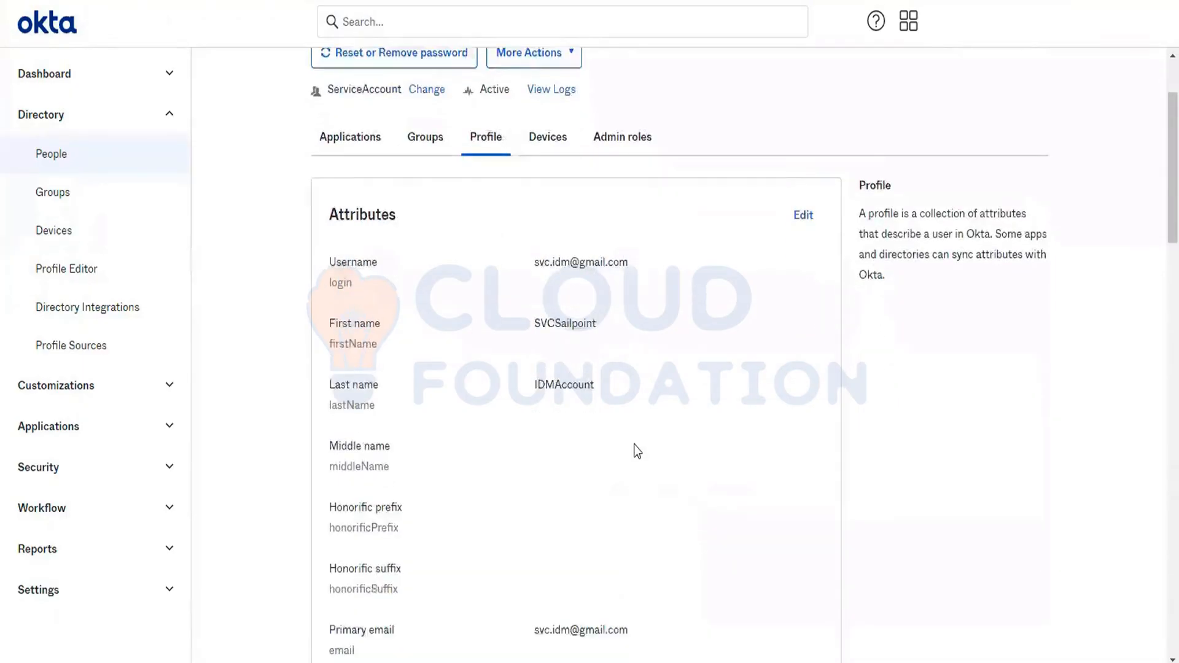
pyautogui.scroll(-2, 634, 446)
pyautogui.scroll(-8, 635, 446)
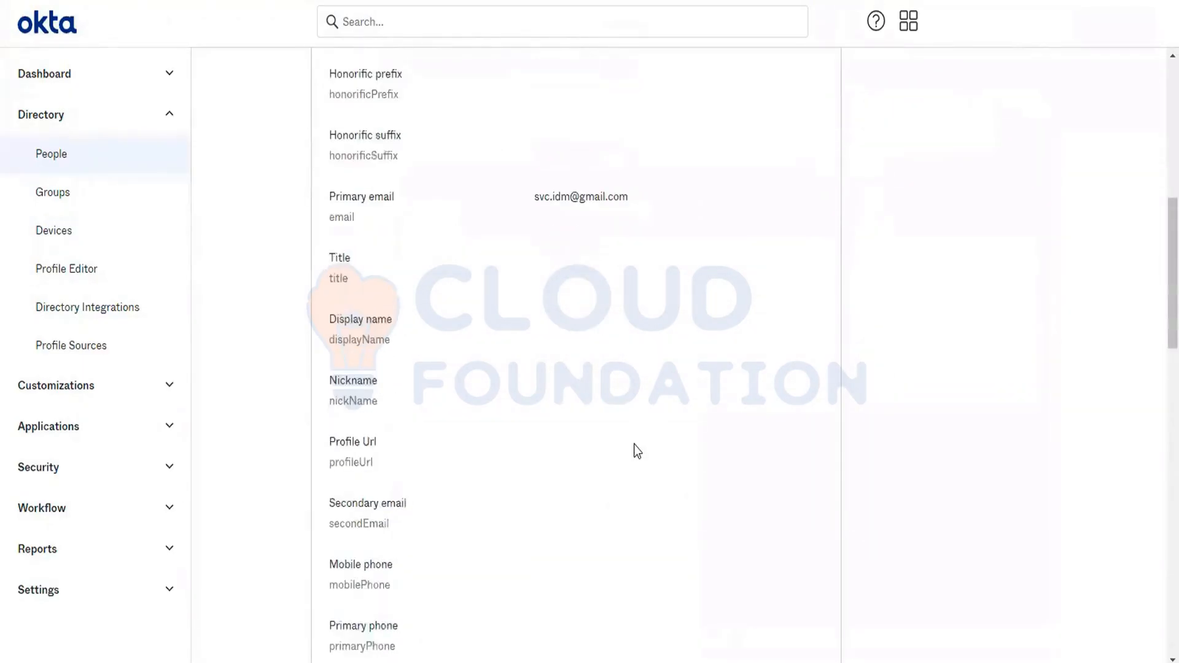
pyautogui.scroll(-10, 633, 445)
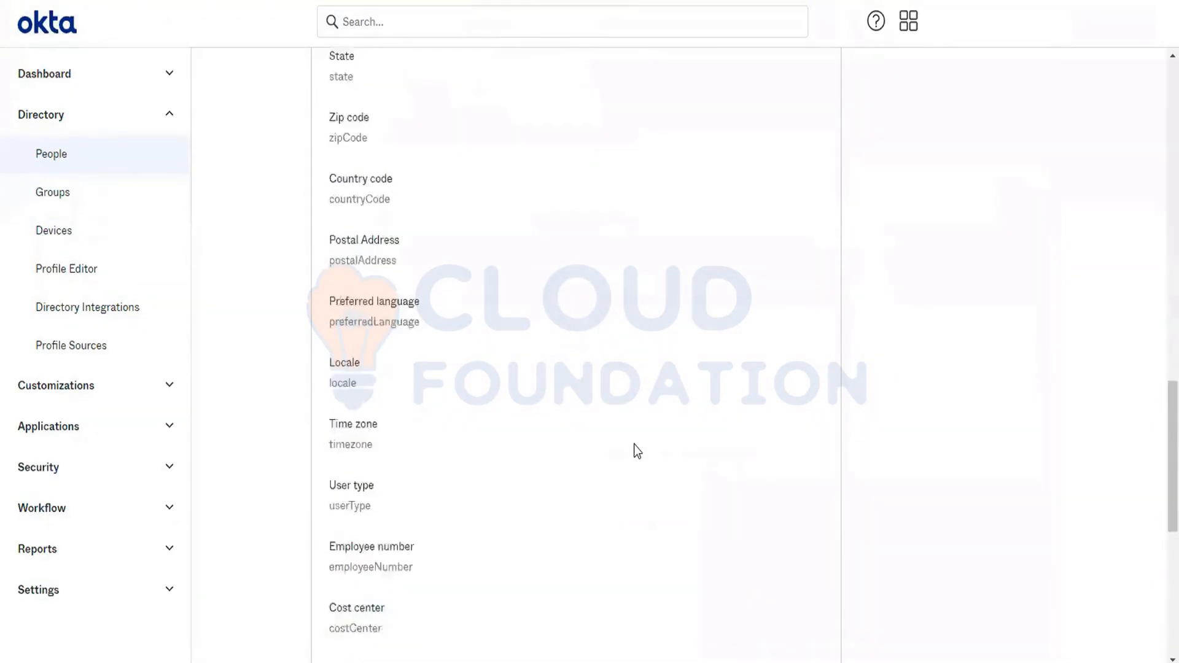
pyautogui.scroll(-5, 634, 445)
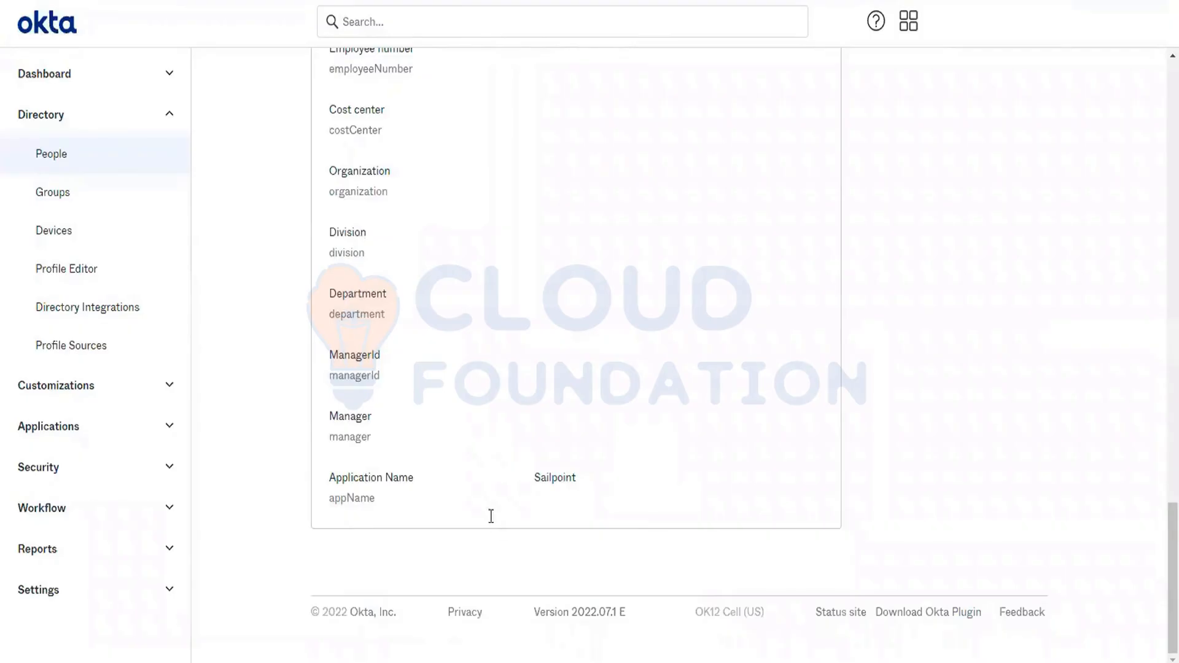
pyautogui.scroll(20, 412, 453)
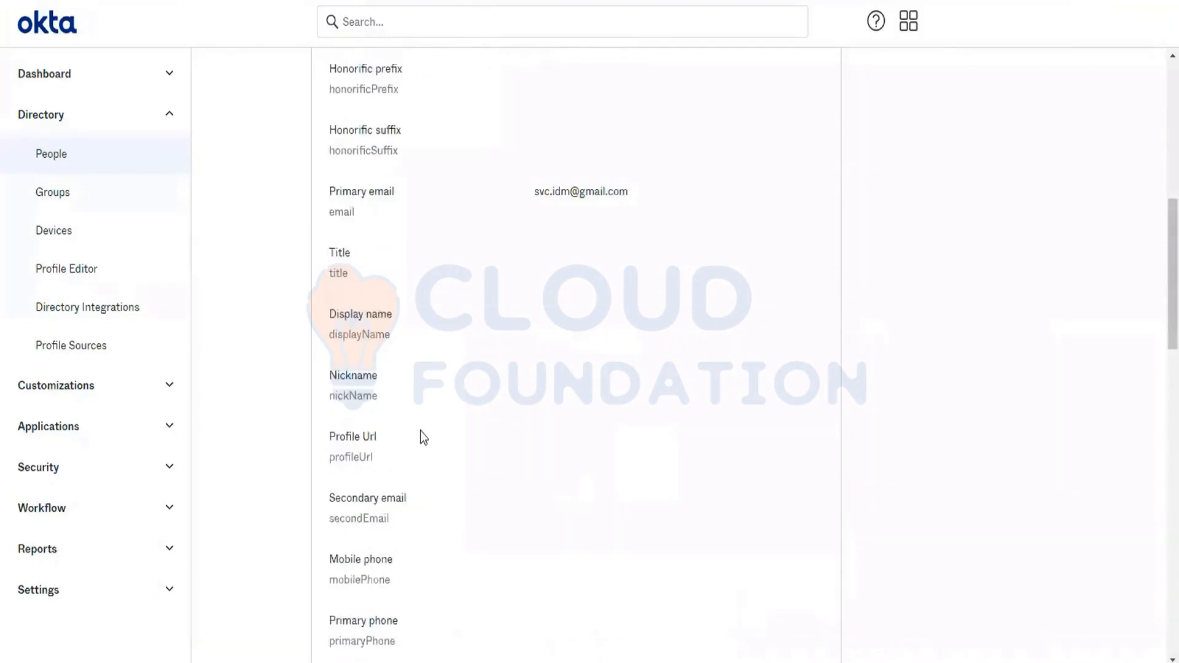
pyautogui.scroll(9, 420, 430)
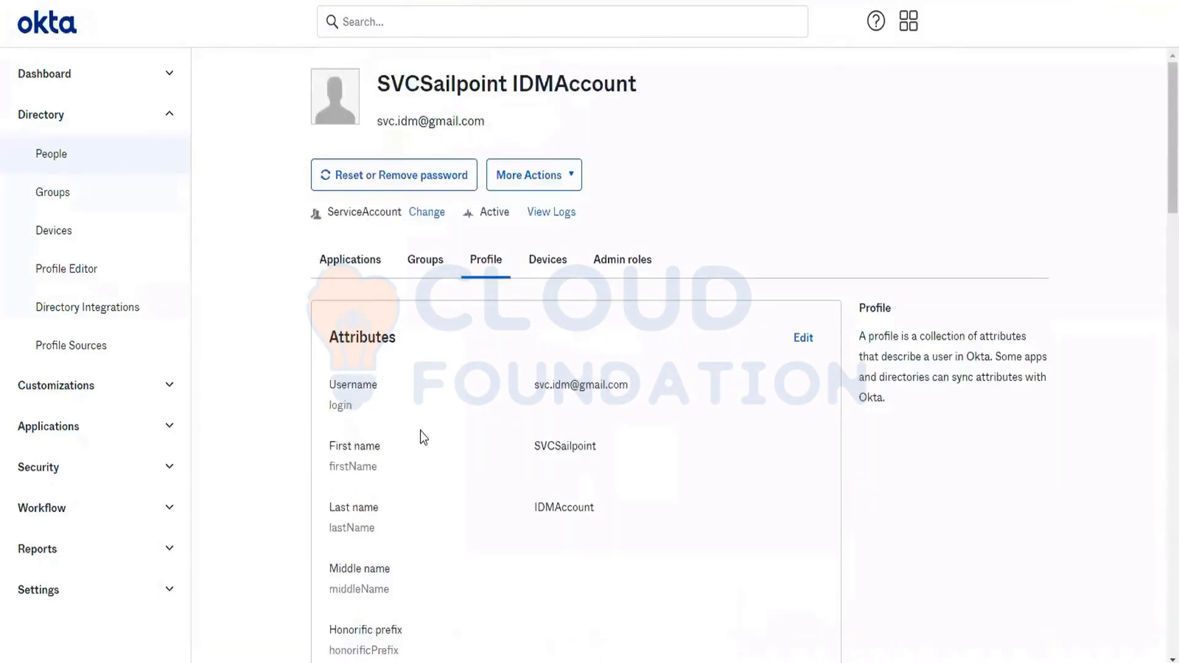
pyautogui.tripleClick(349, 212)
pyautogui.click(351, 227)
# - Review the fields that a new person form offers for the ServiceAccount user type, and discard the form
pyautogui.click(88, 157)
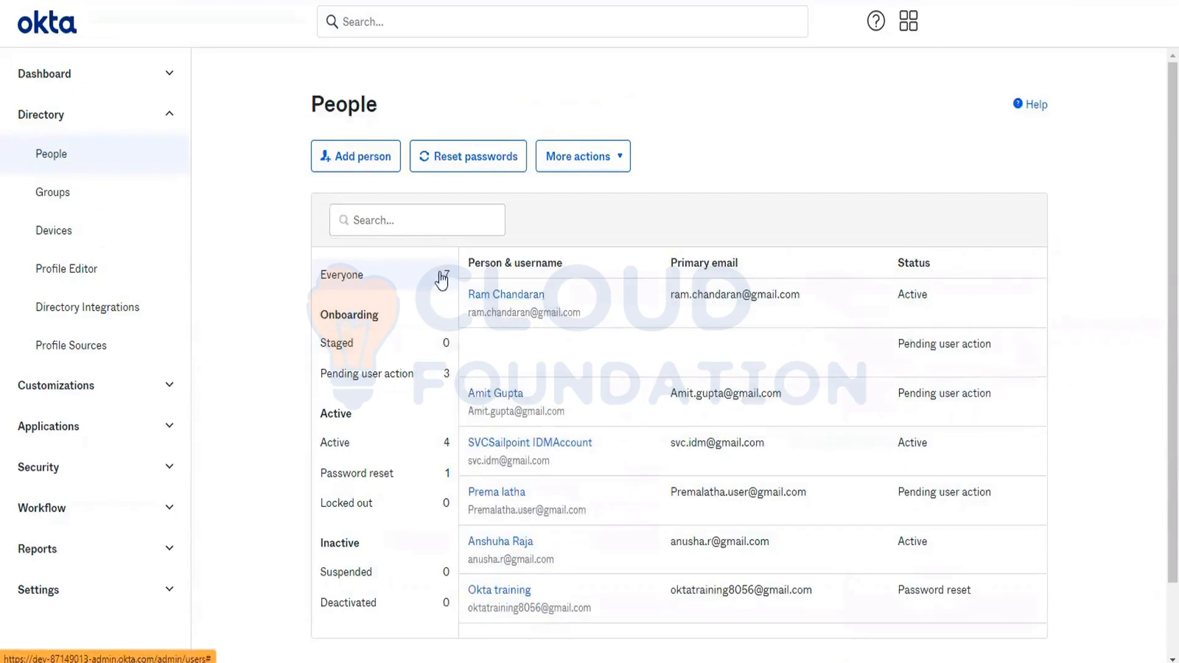
pyautogui.click(359, 157)
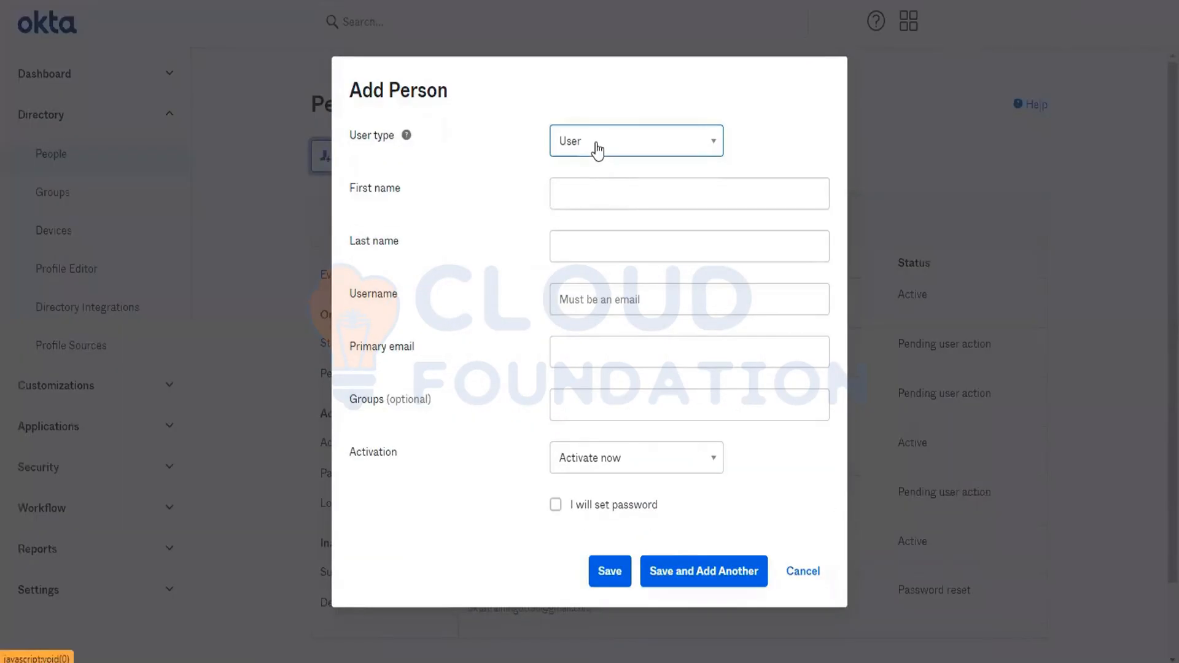
pyautogui.click(598, 150)
pyautogui.click(598, 148)
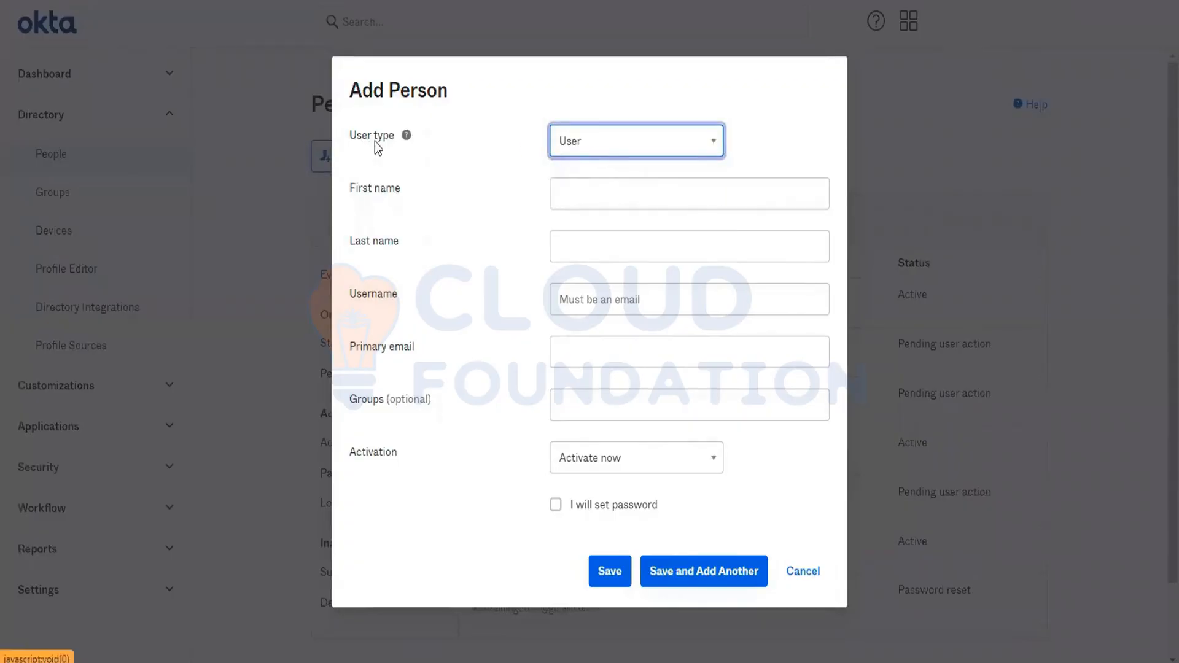
pyautogui.click(605, 143)
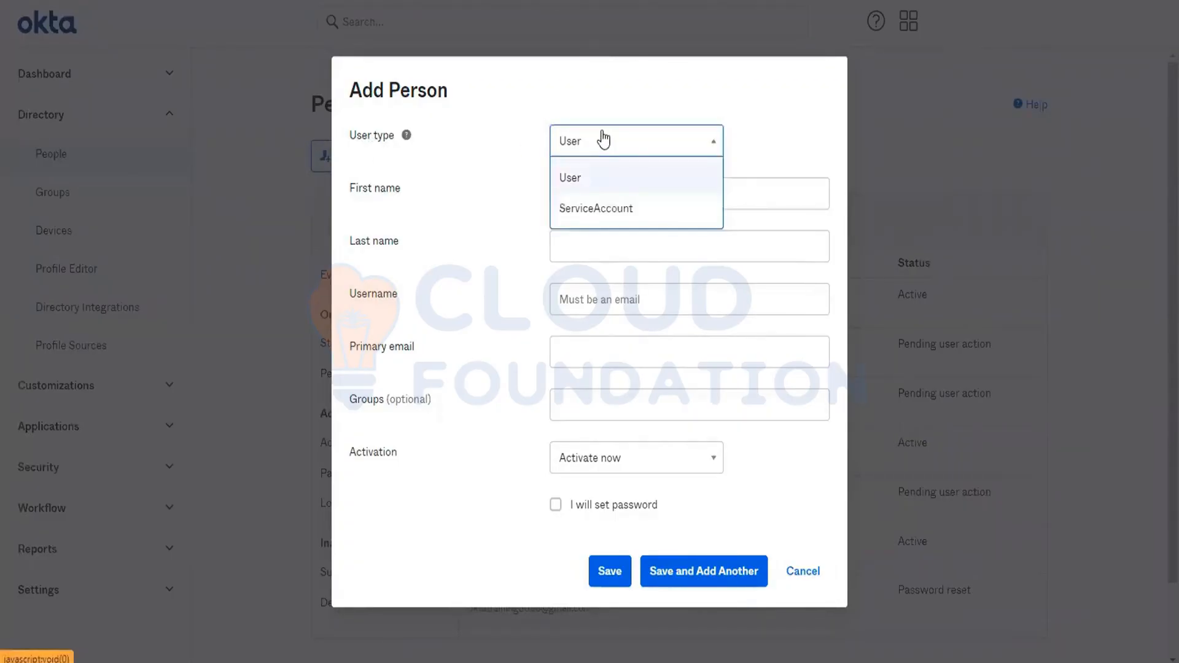
pyautogui.click(615, 209)
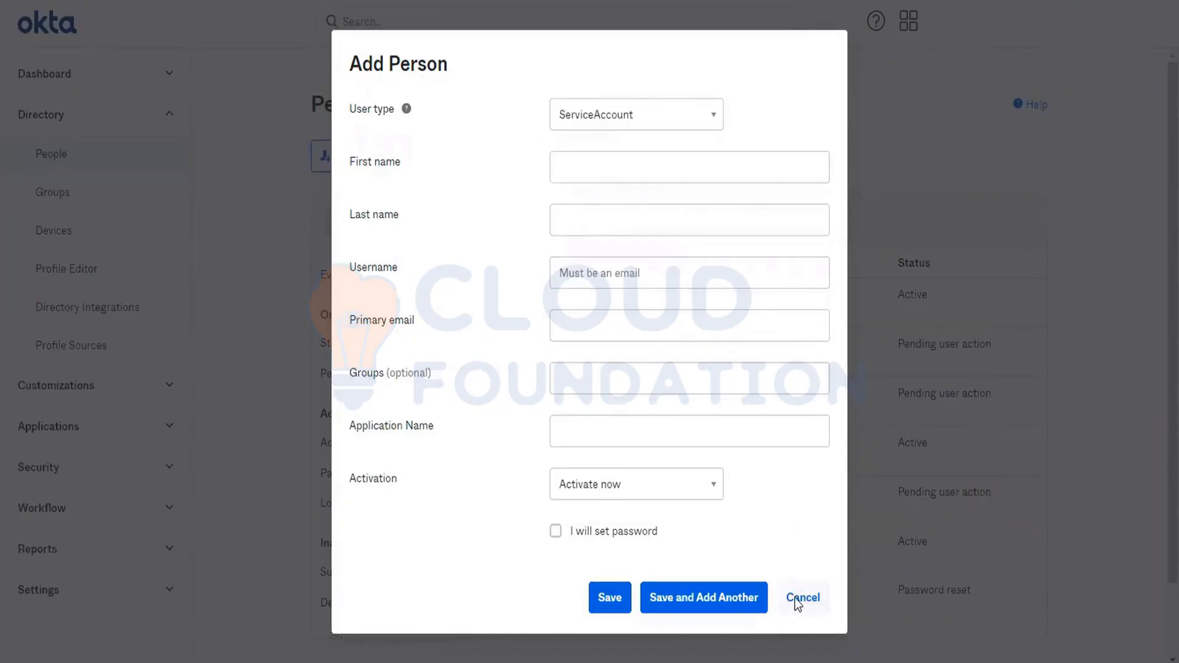
pyautogui.click(801, 597)
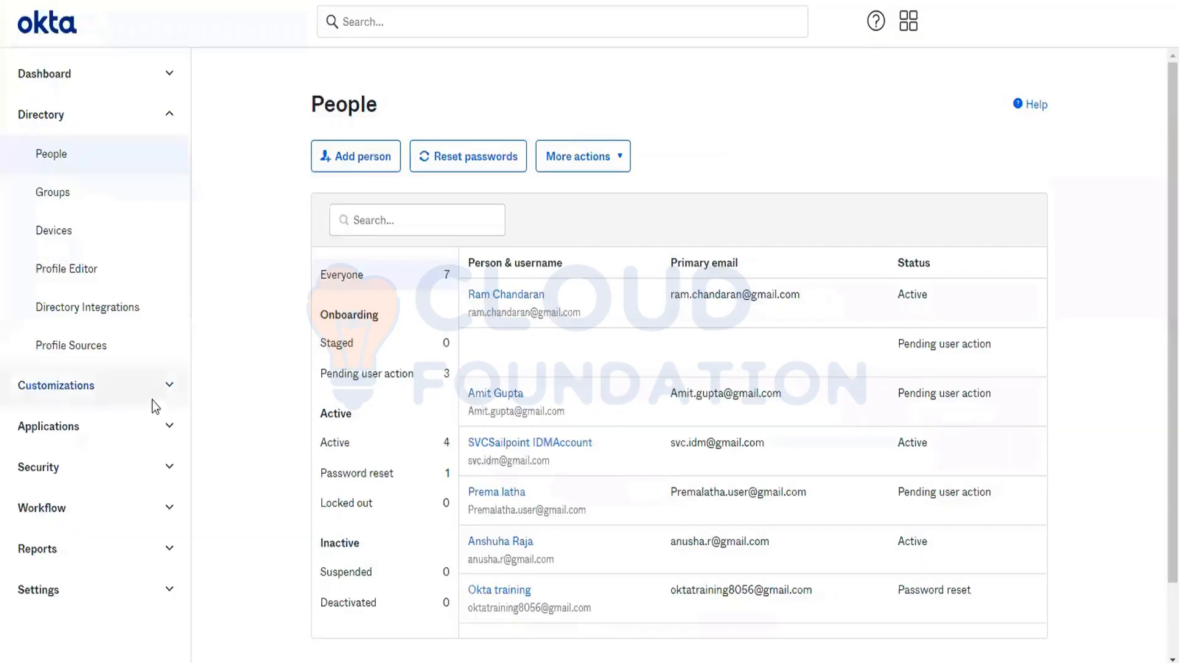
# - Open the list of user profiles in the Profile Editor
pyautogui.click(87, 264)
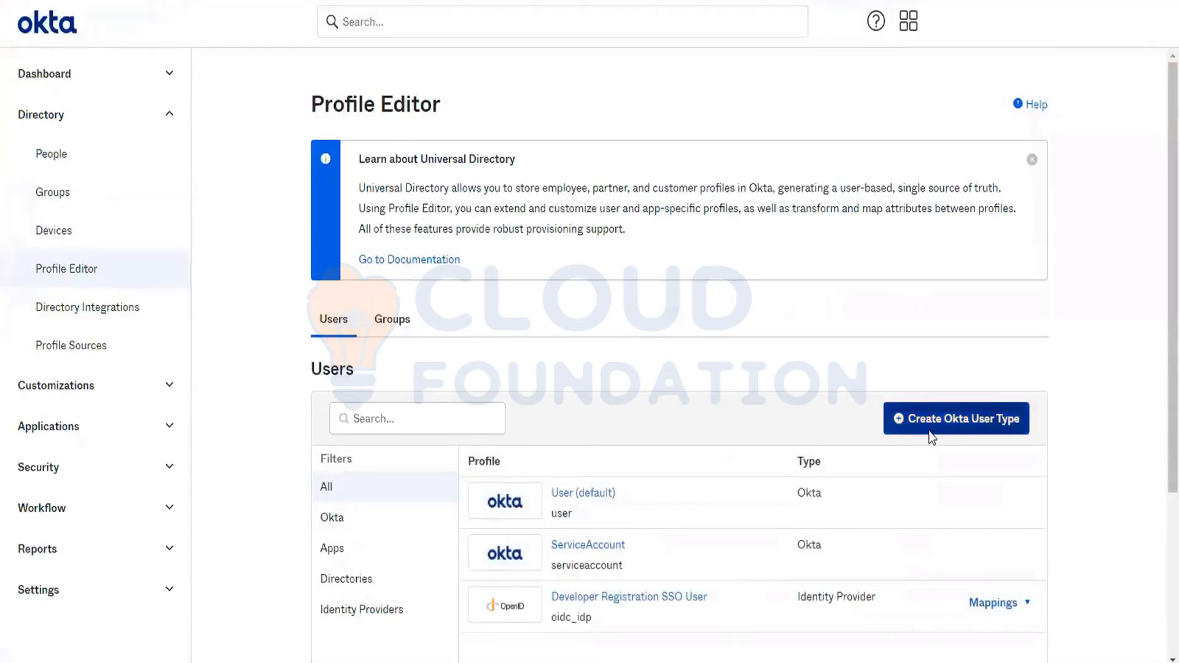
# - Create an Okta user type with display name Contractor and variable name contractor
pyautogui.click(986, 424)
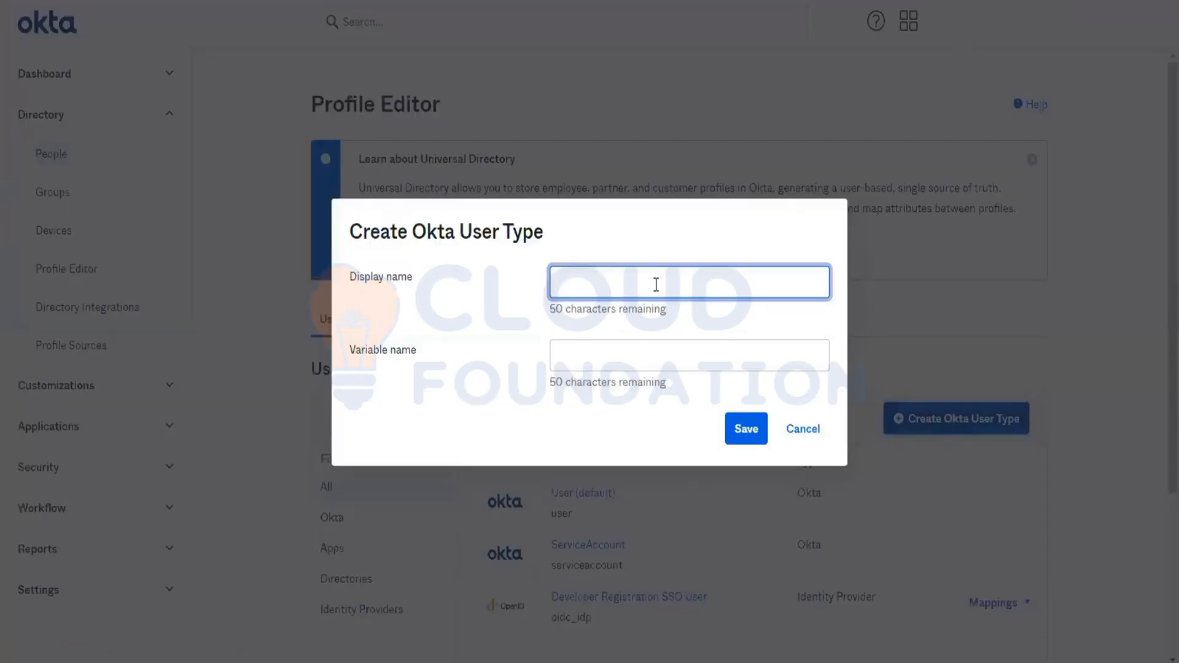
pyautogui.write('Con')
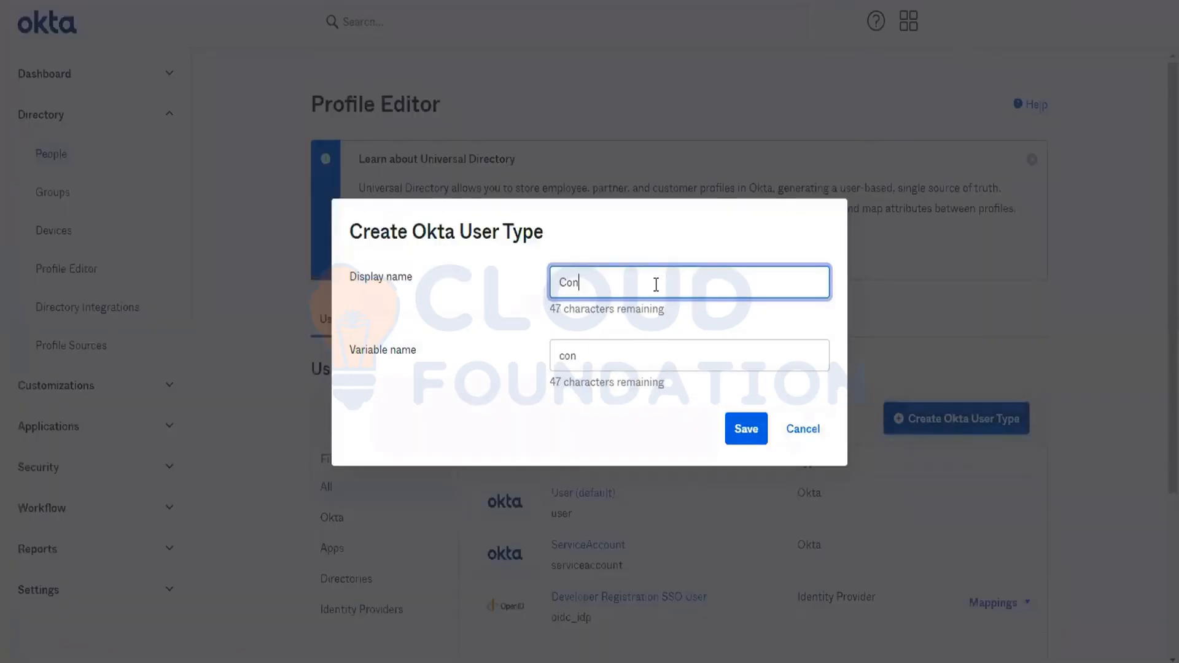
pyautogui.write('tractor')
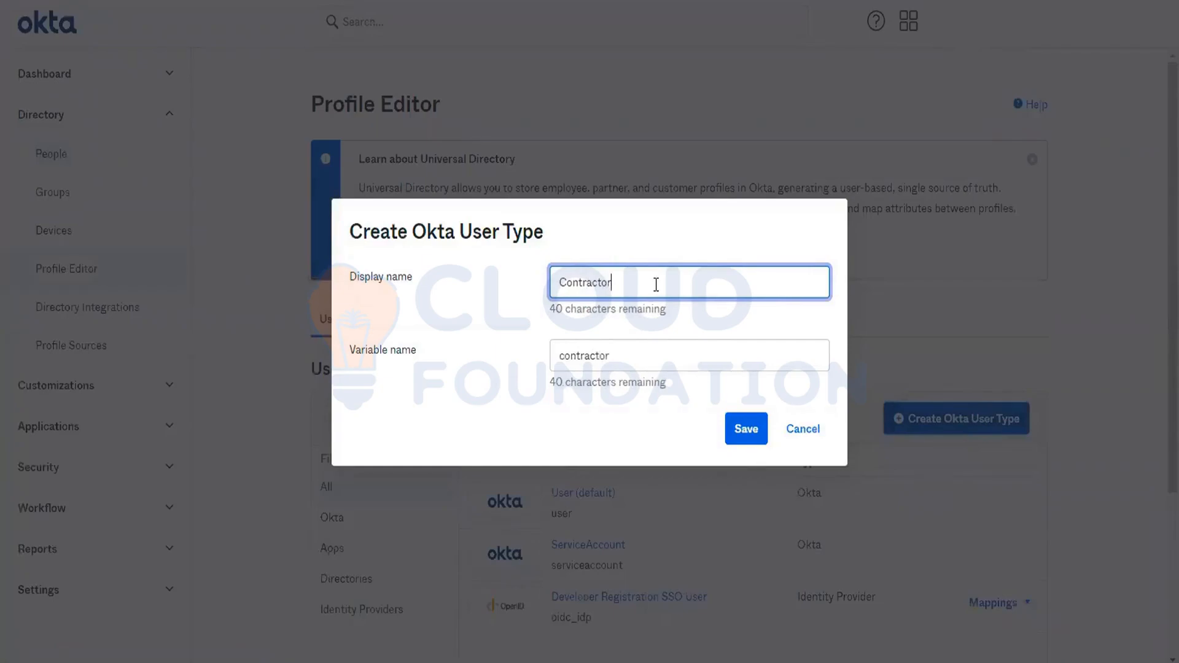
pyautogui.click(741, 440)
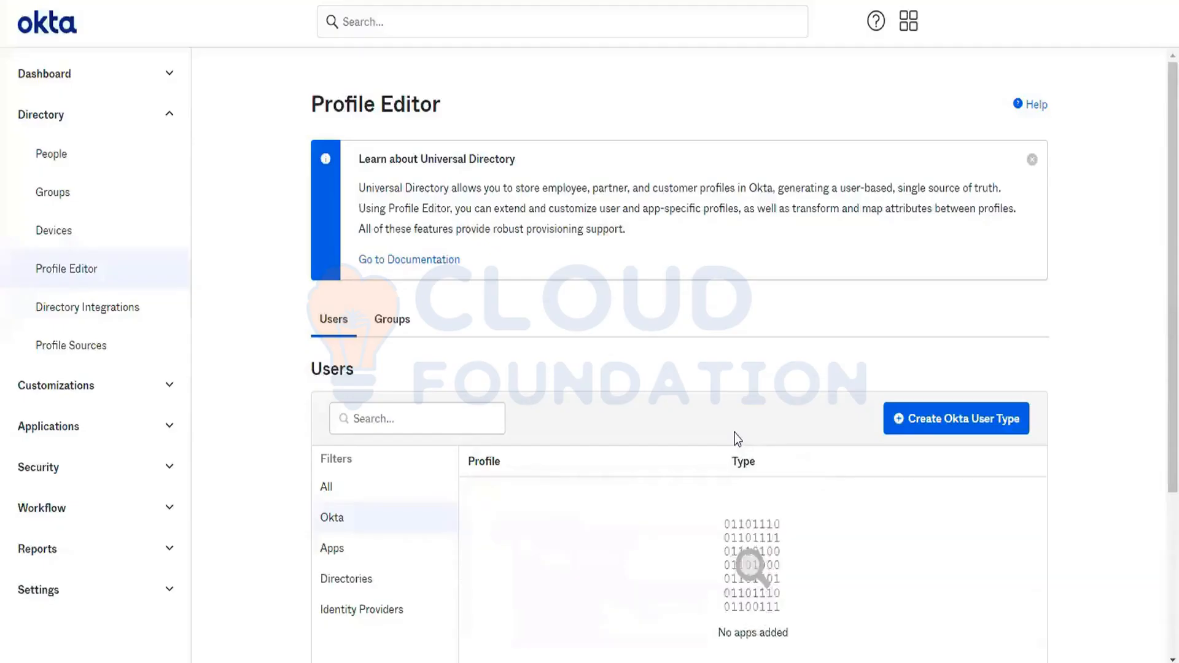
# - Open the Contractor profile from the Okta user profiles and start a new attribute for it
pyautogui.scroll(-2, 647, 519)
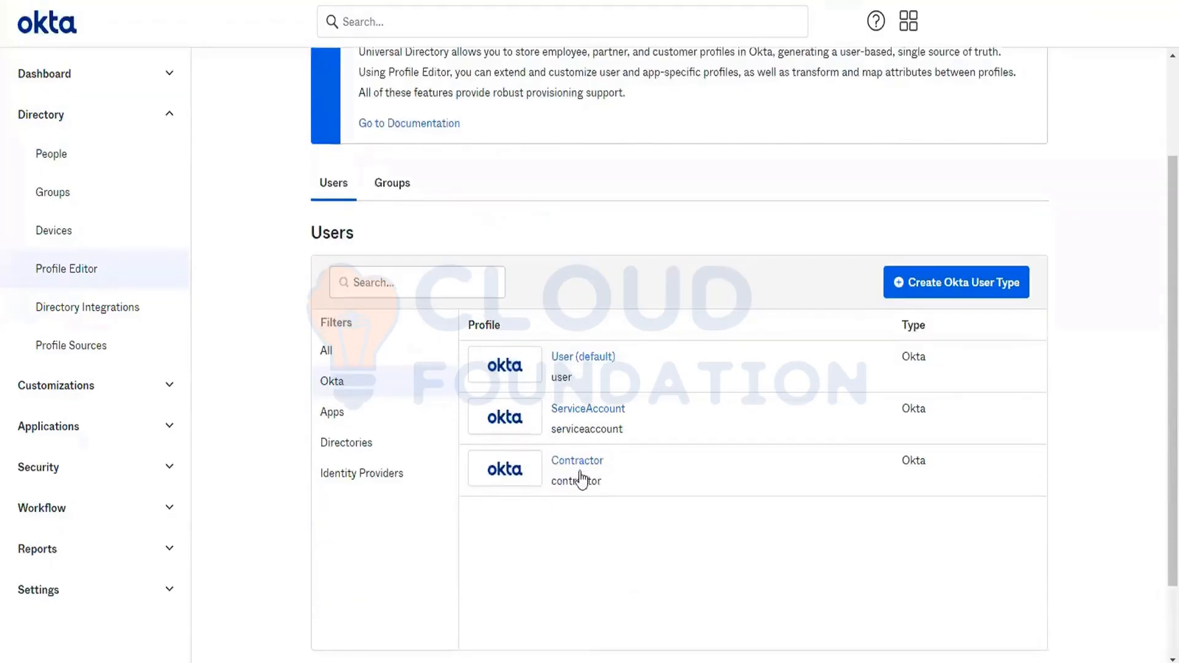
pyautogui.click(581, 474)
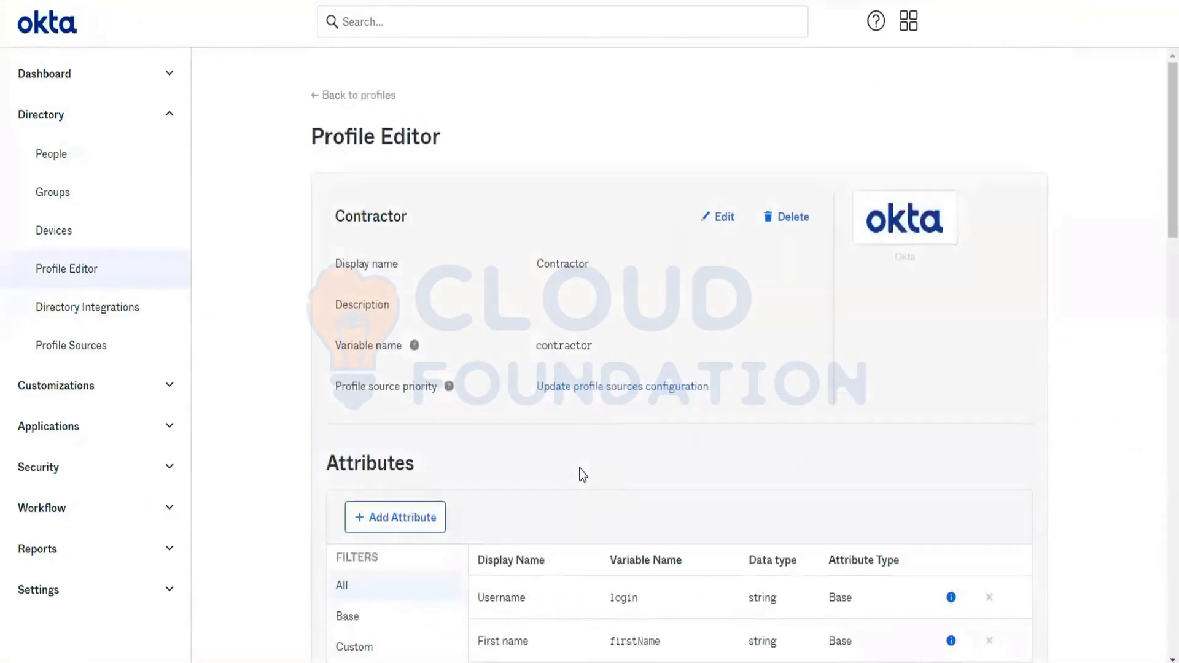
pyautogui.click(378, 503)
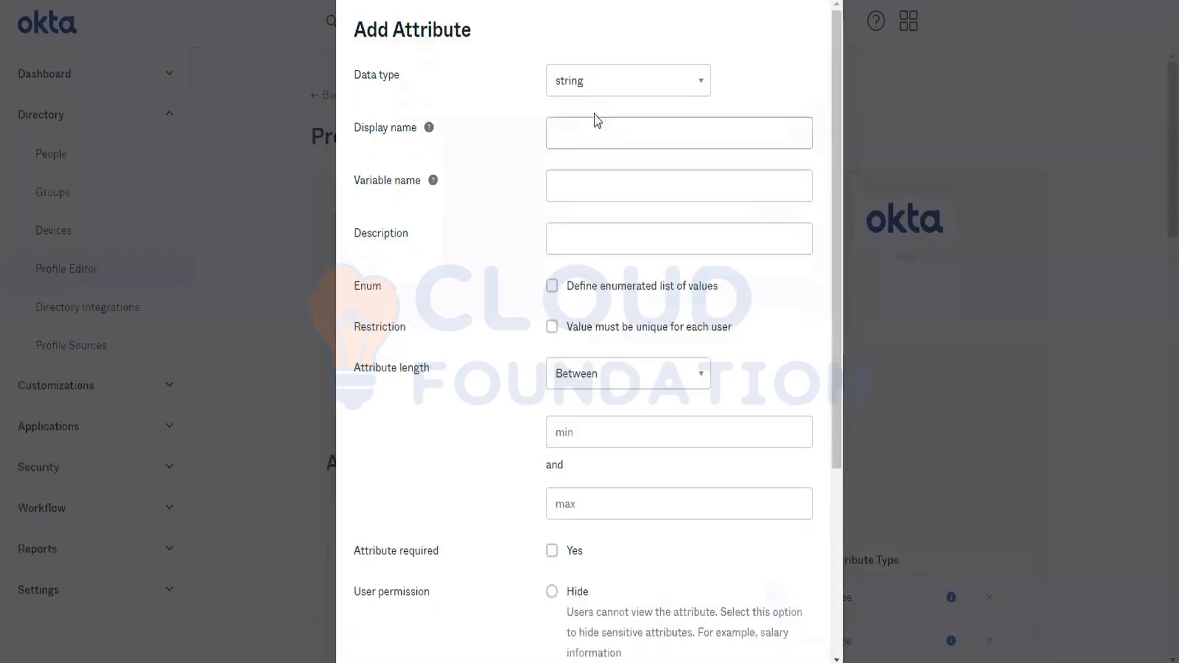
# - Name the new attribute Vendor Name, with vendorName as its variable name
pyautogui.click(587, 150)
pyautogui.write('Emplo')
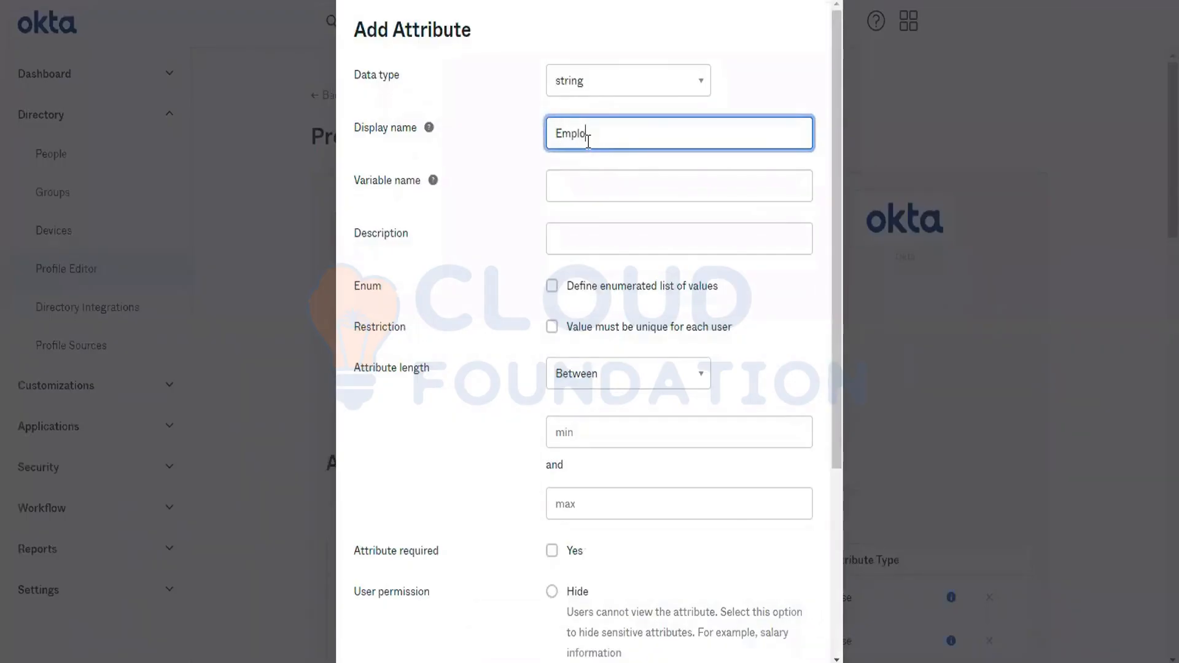
pyautogui.write('yee')
pyautogui.press('BackSpace')
pyautogui.press('BackSpace')
pyautogui.press('BackSpace')
pyautogui.press('BackSpace')
pyautogui.press('BackSpace')
pyautogui.press('BackSpace')
pyautogui.press('BackSpace')
pyautogui.press('BackSpace')
pyautogui.press('BackSpace')
pyautogui.write('Ve')
pyautogui.write('ndor Name')
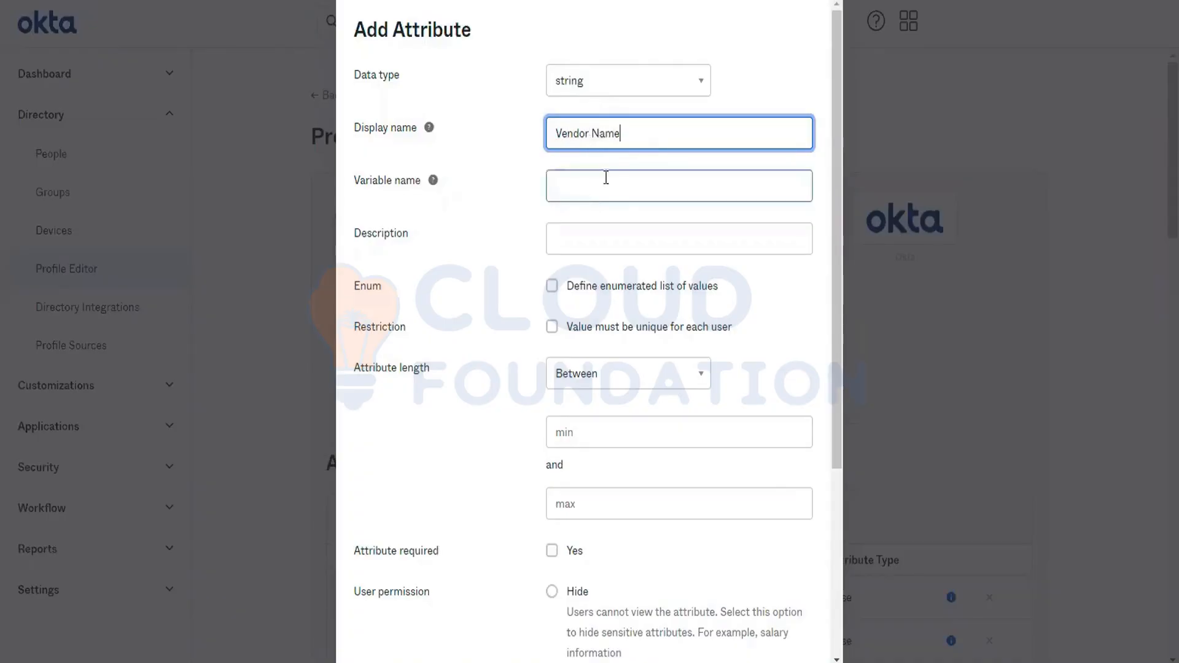
pyautogui.click(584, 186)
pyautogui.write('ve')
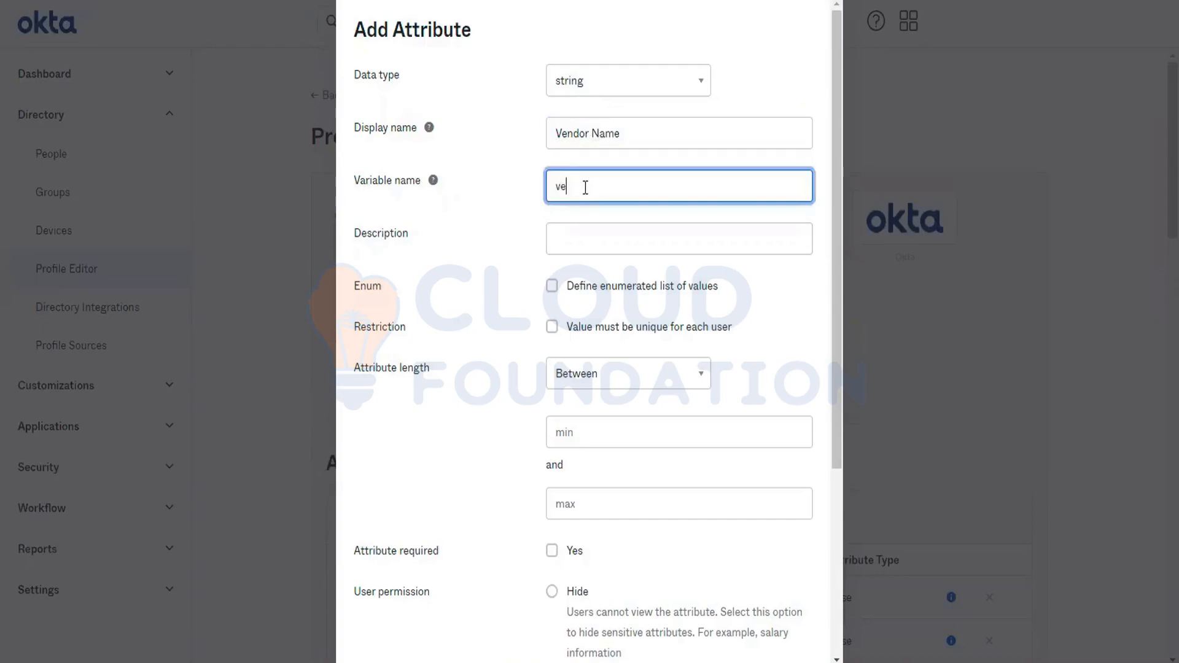
pyautogui.write('ndorName')
# - Make the Vendor Name attribute required and save it
pyautogui.scroll(-2, 603, 337)
pyautogui.click(552, 428)
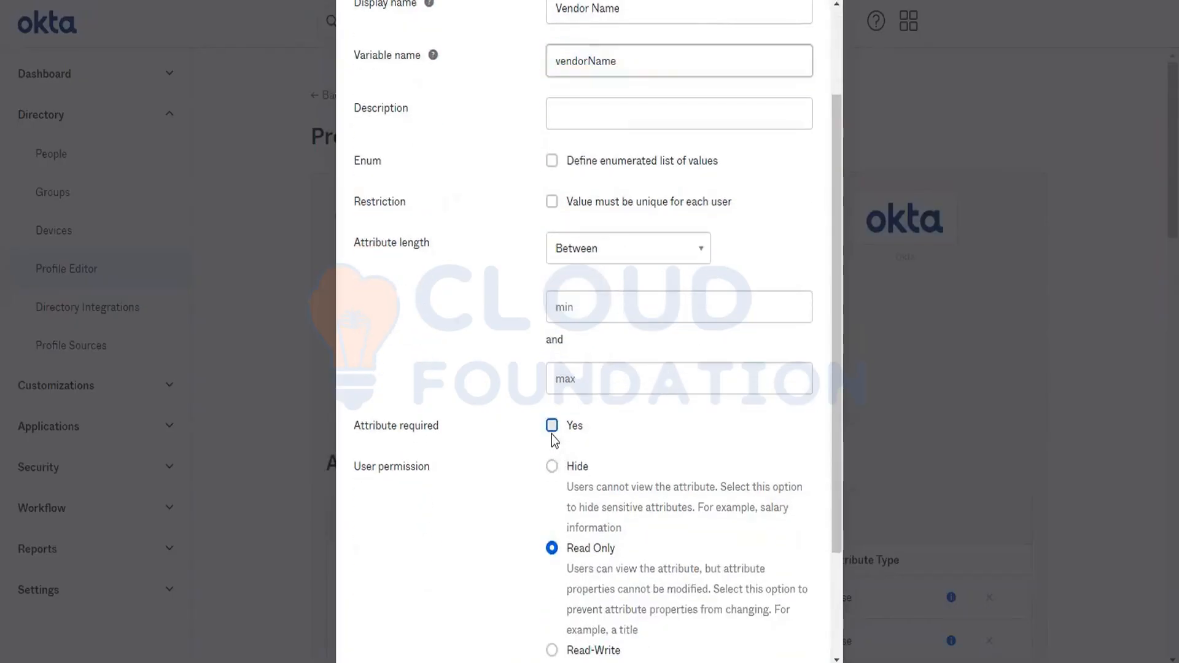
pyautogui.scroll(-2, 553, 440)
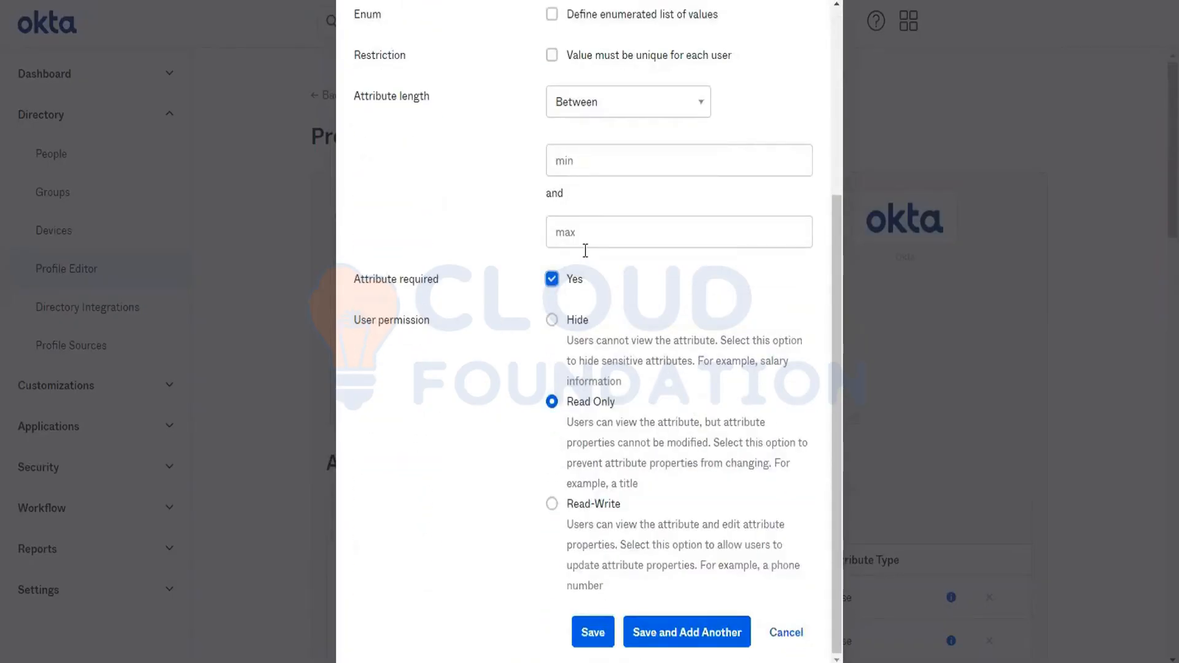
pyautogui.scroll(1, 584, 257)
pyautogui.scroll(-1, 587, 265)
pyautogui.click(588, 639)
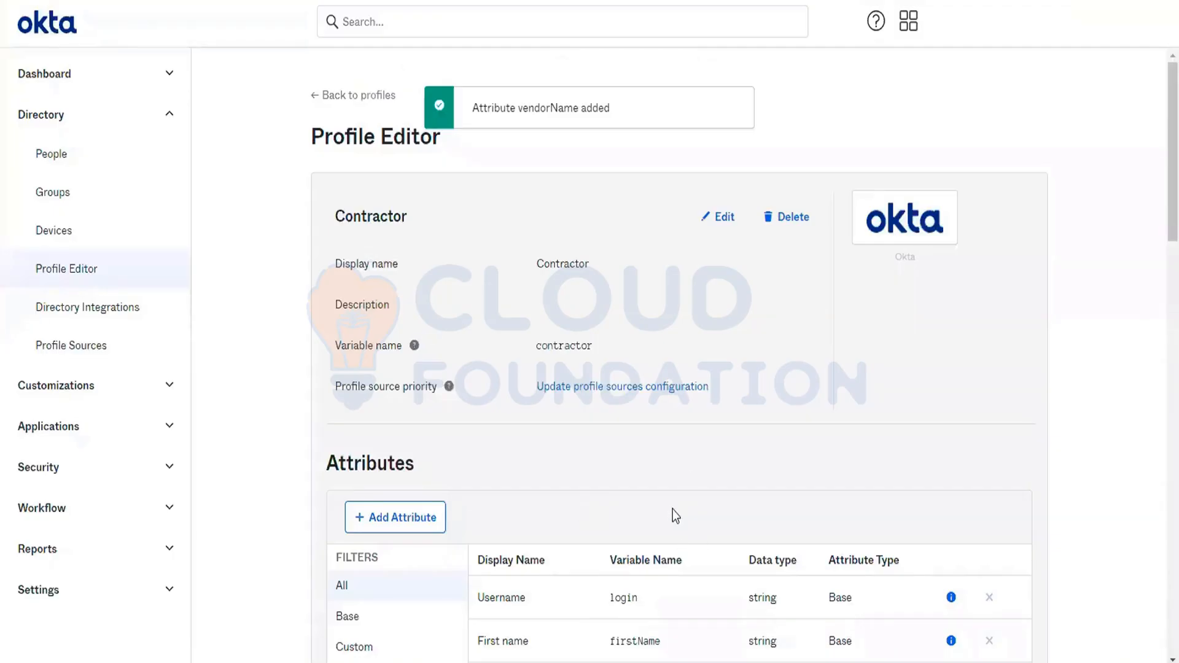
# - Look through the Contractor profile's attribute list down to the custom Vendor Name attribute
pyautogui.doubleClick(373, 215)
pyautogui.scroll(-15, 753, 509)
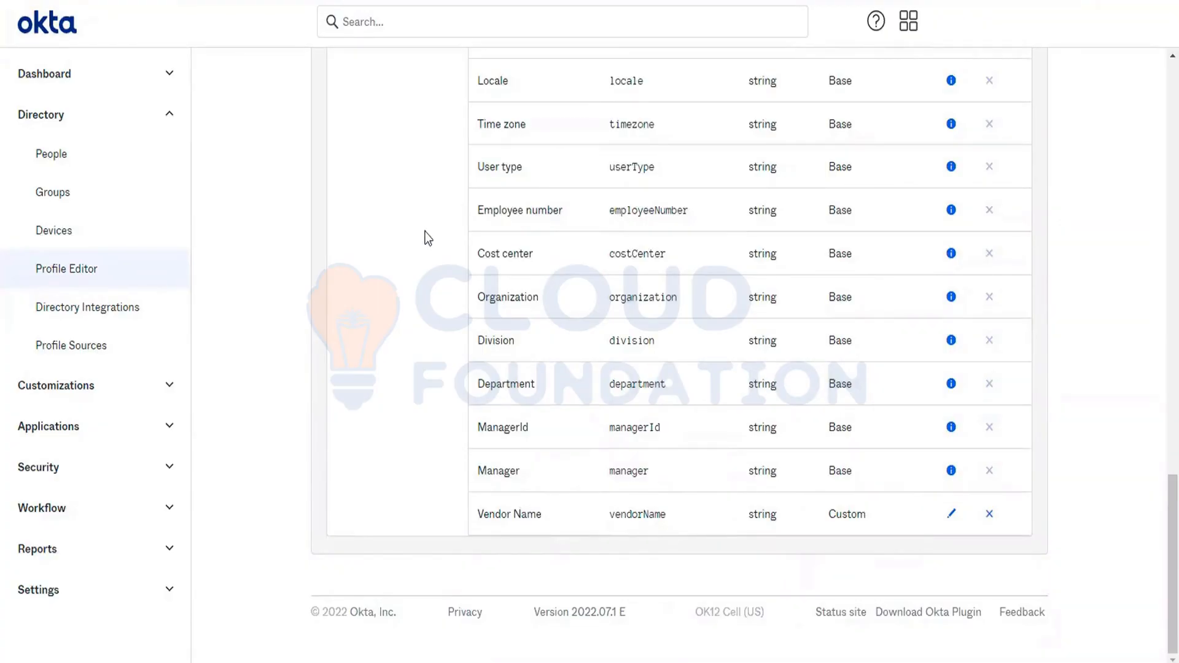
pyautogui.scroll(10, 422, 221)
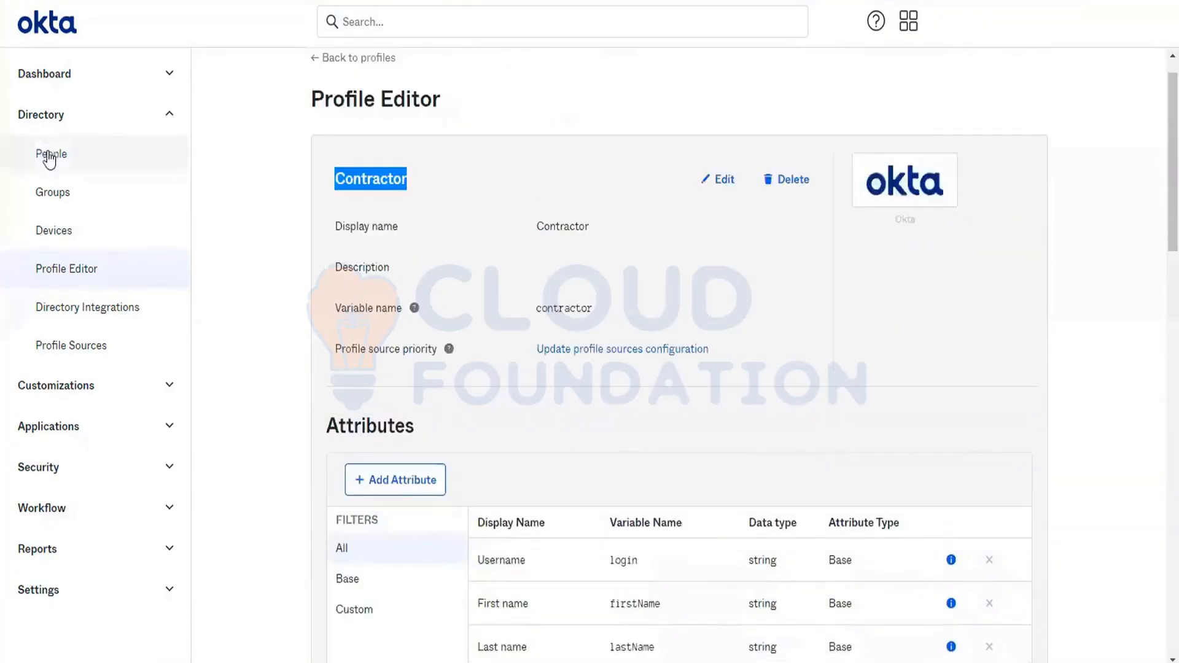
# - Start adding a person from the people list with Contractor as the user type
pyautogui.click(50, 158)
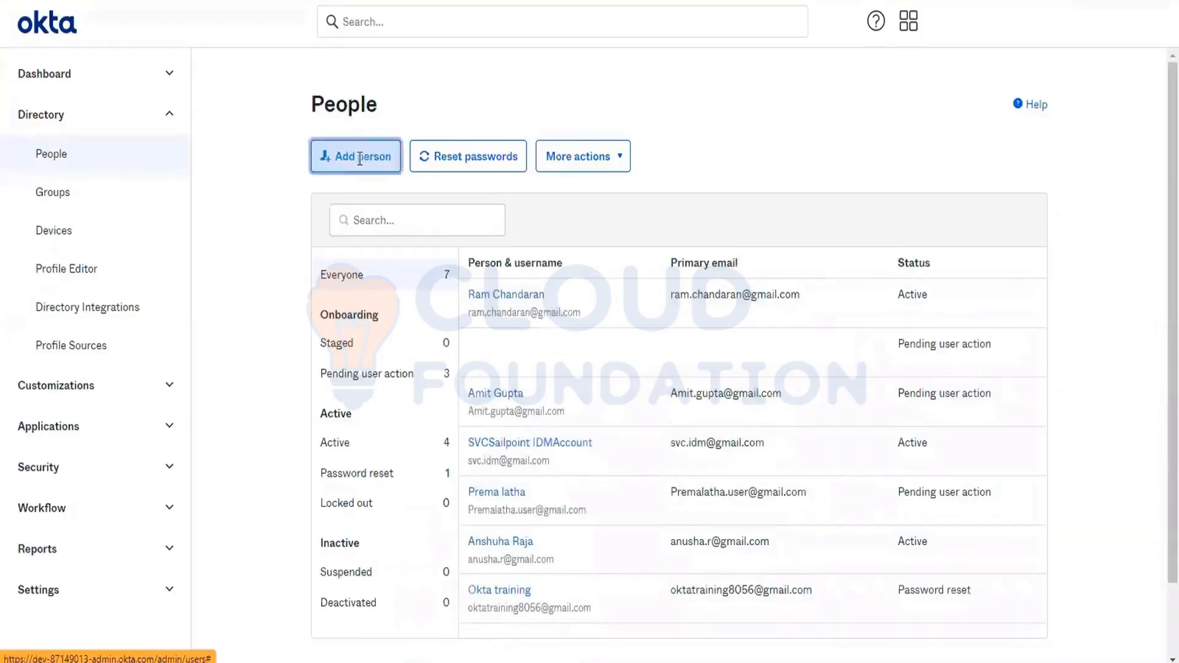
pyautogui.click(360, 158)
pyautogui.click(619, 150)
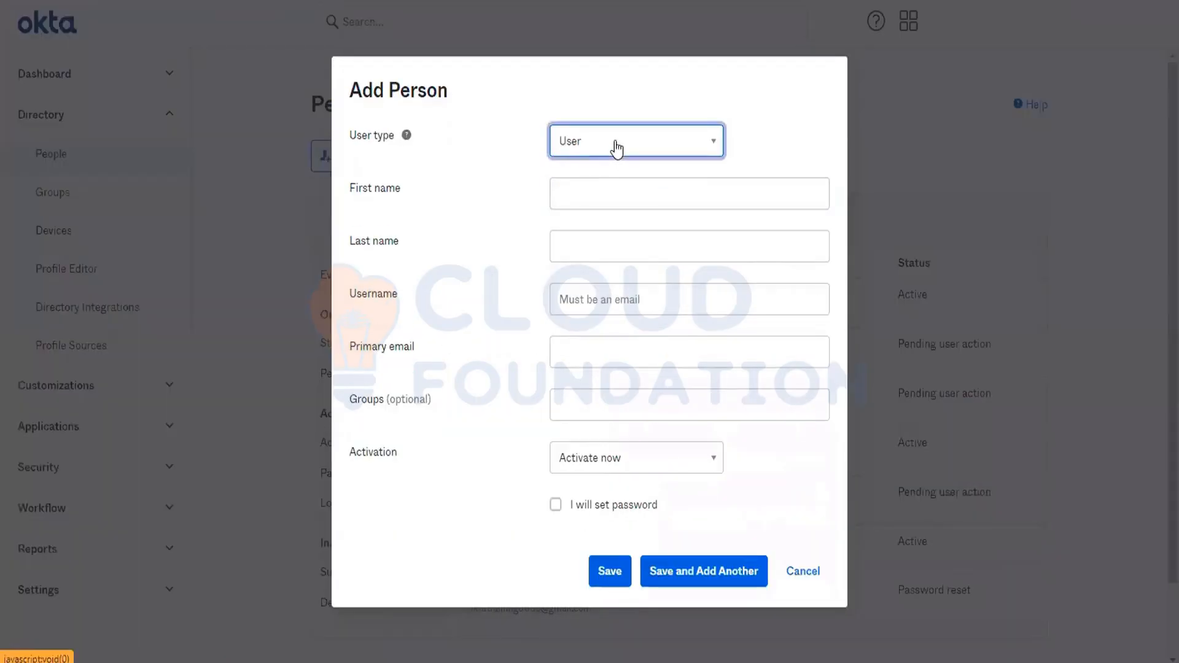
pyautogui.click(618, 149)
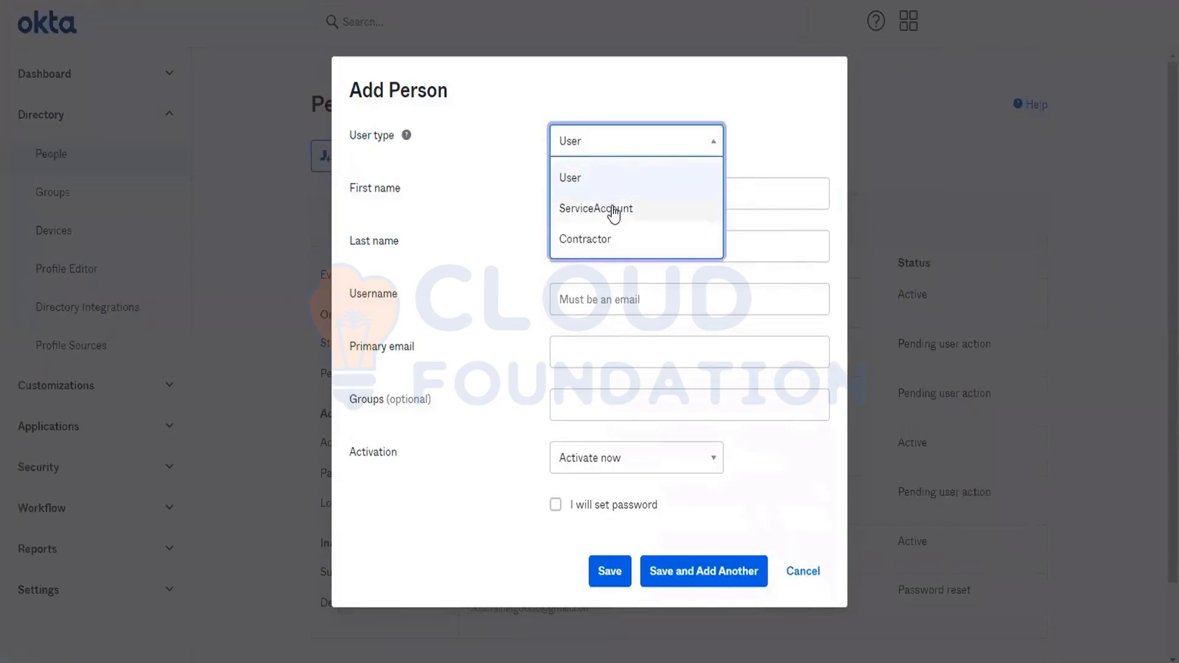
pyautogui.click(599, 246)
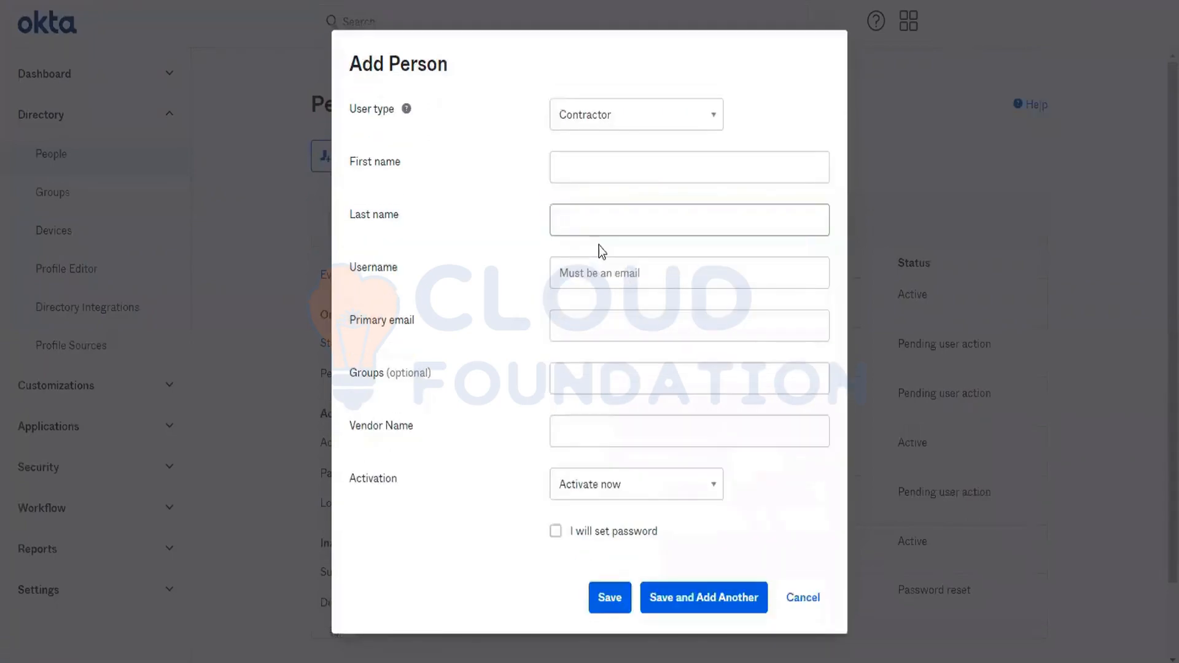
# - Fill in the contractor's first name and last name, keeping Contractor as the user type
pyautogui.click(599, 162)
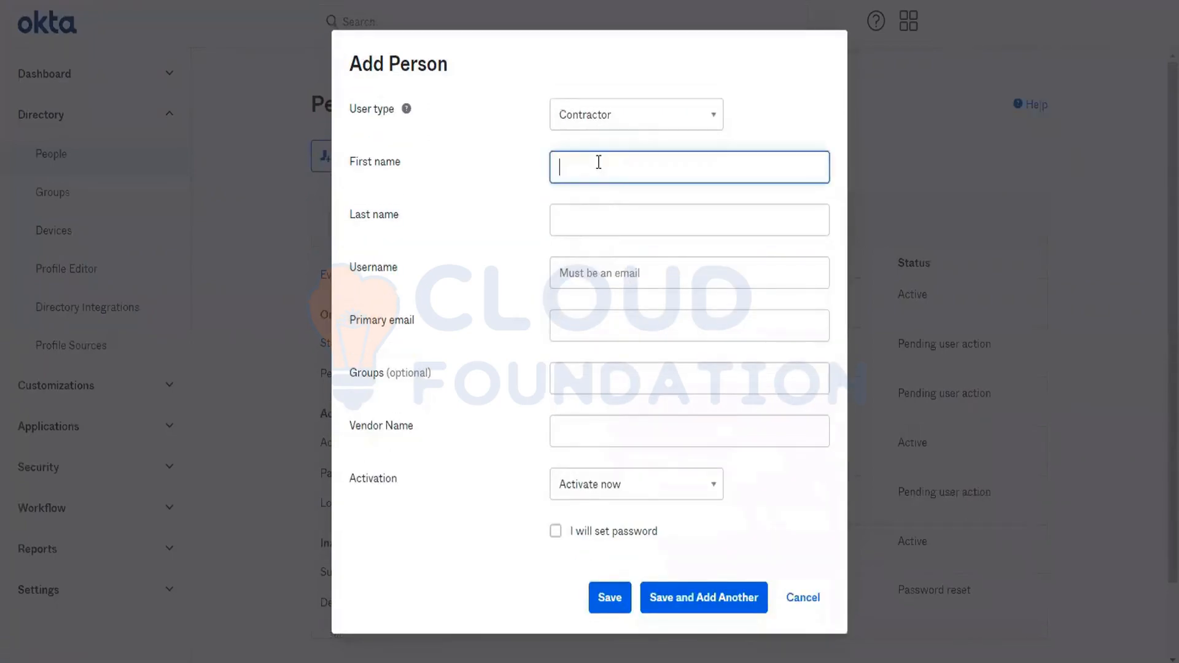
pyautogui.write('Na')
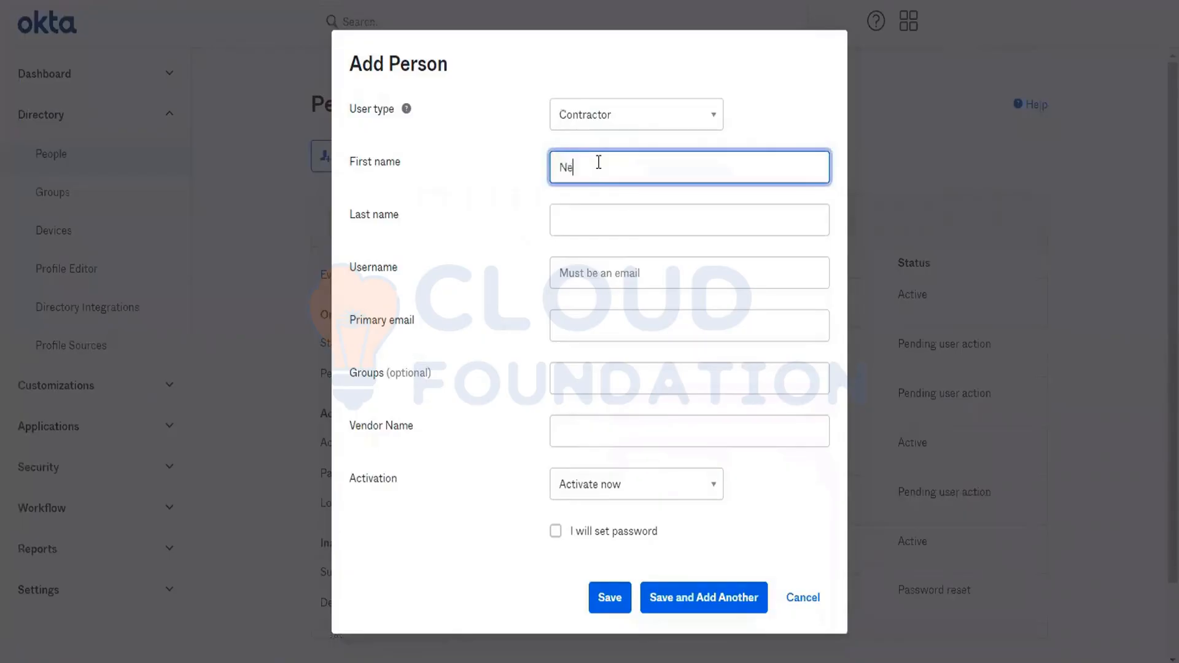
pyautogui.press('BackSpace')
pyautogui.press('BackSpace')
pyautogui.write('R')
pyautogui.press('BackSpace')
pyautogui.click(631, 122)
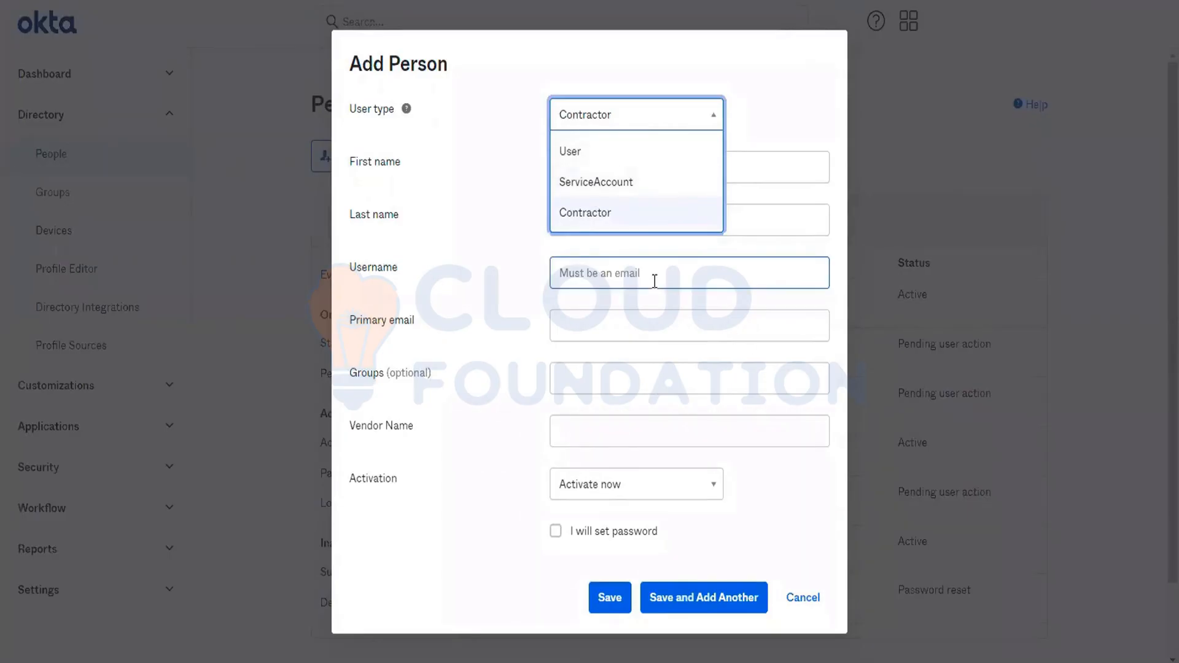
pyautogui.click(780, 78)
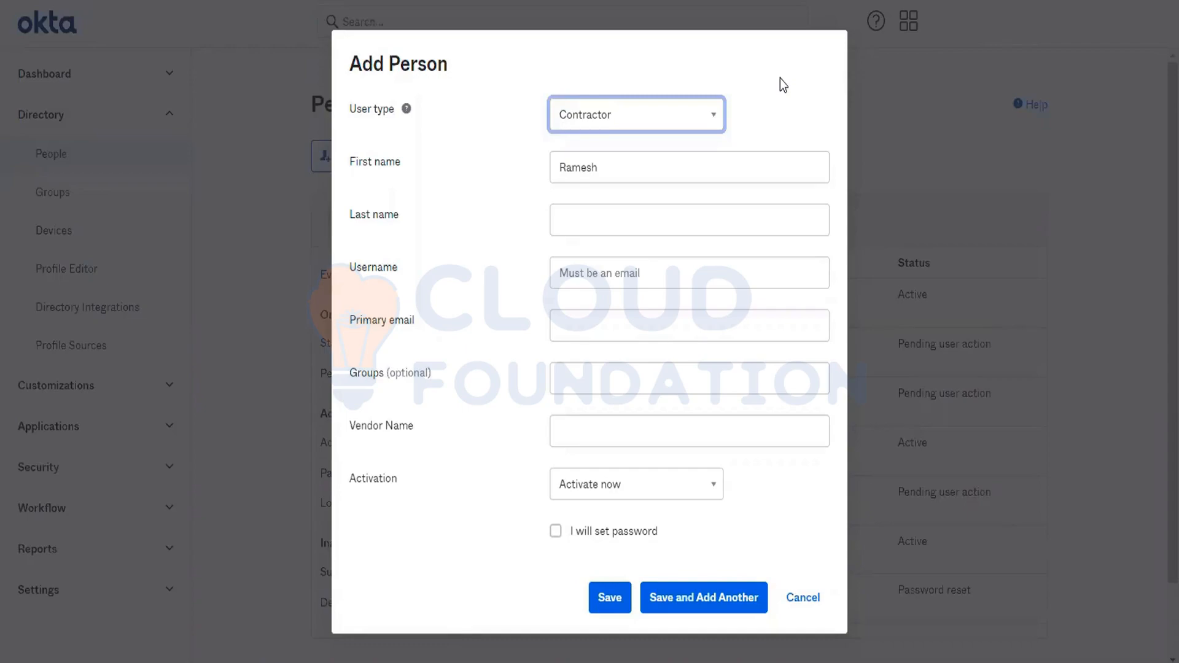
pyautogui.click(589, 227)
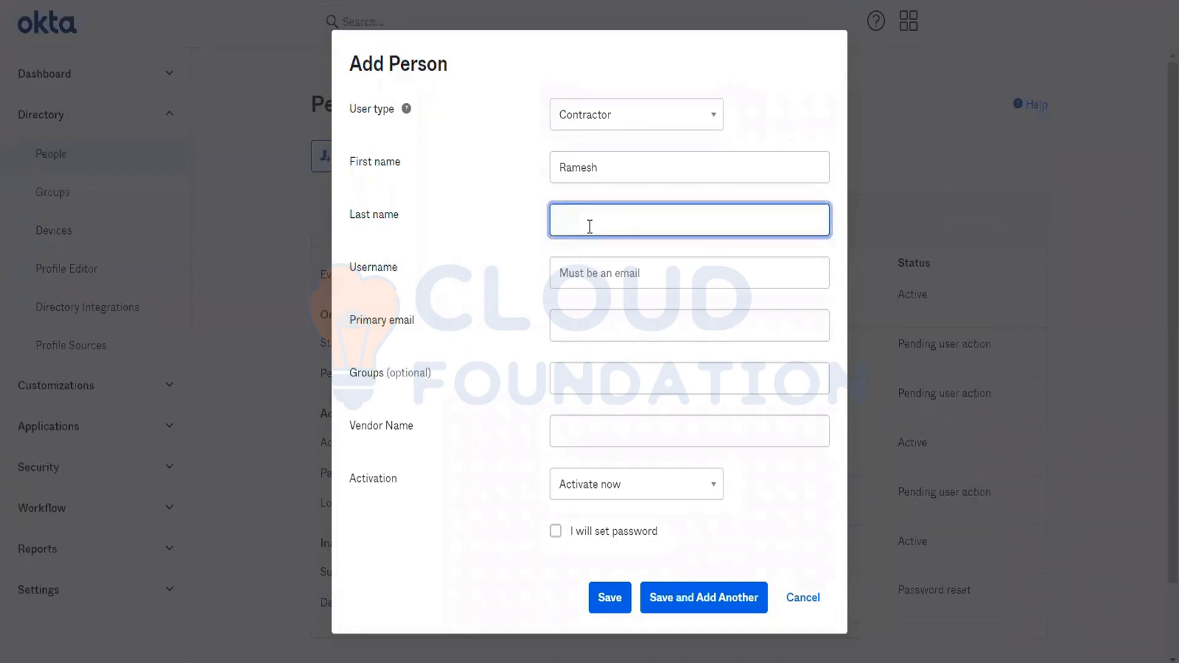
# - Fill in the required Vendor Name for the contractor
pyautogui.click(600, 433)
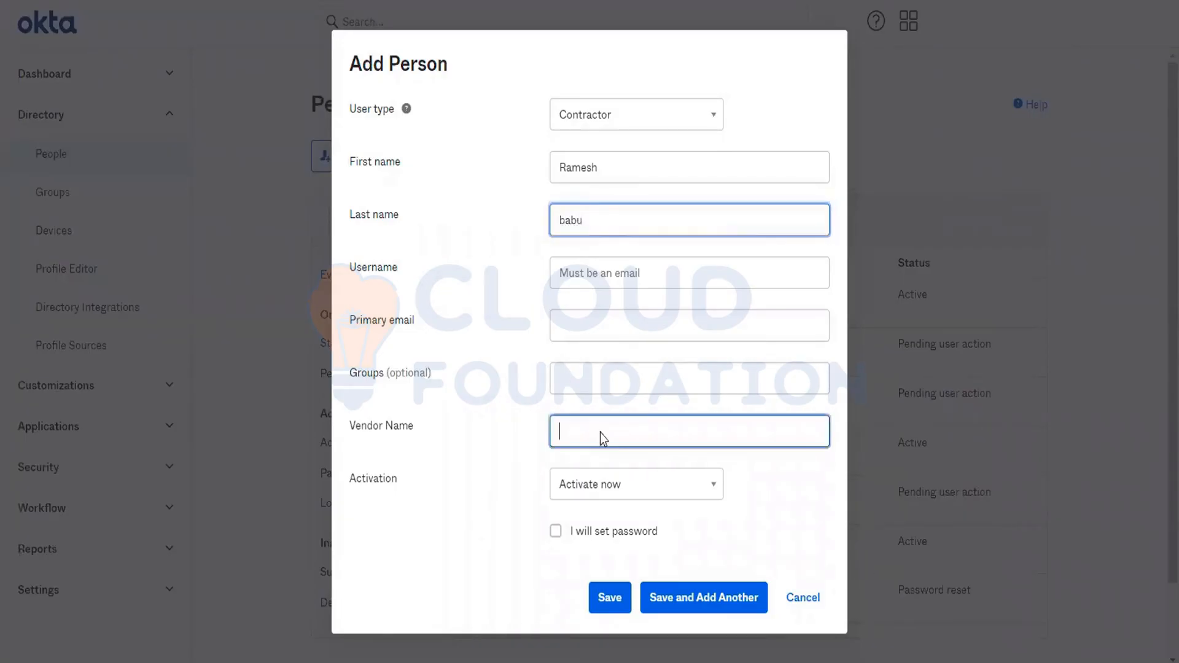
pyautogui.rightClick(600, 433)
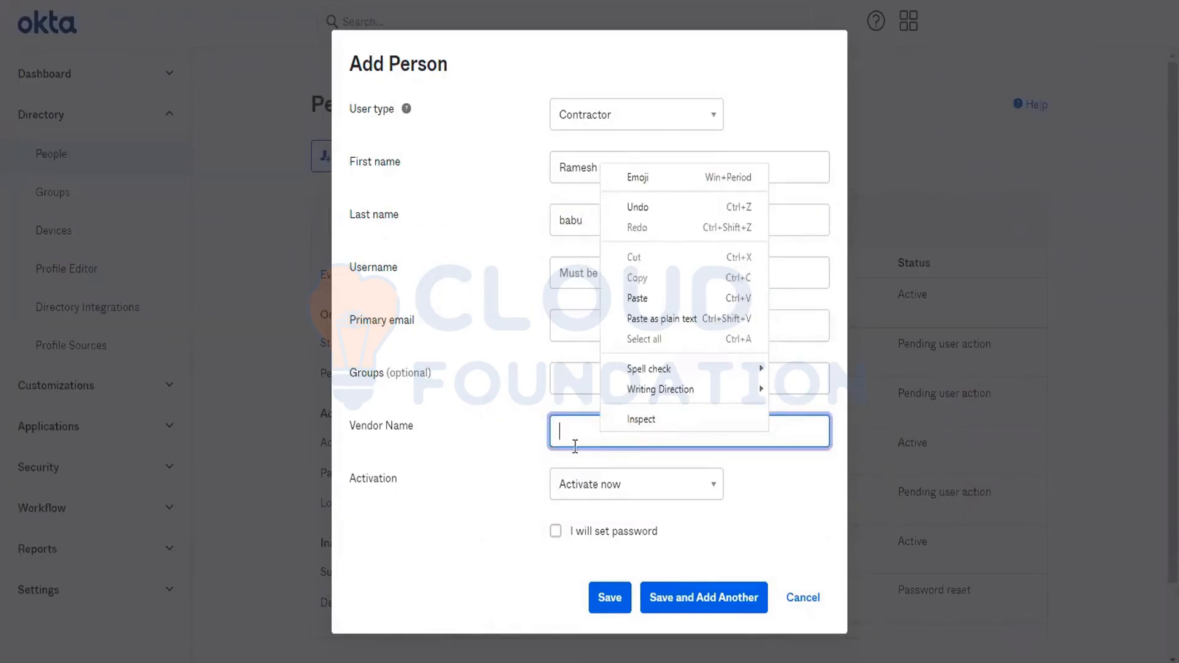
pyautogui.click(578, 436)
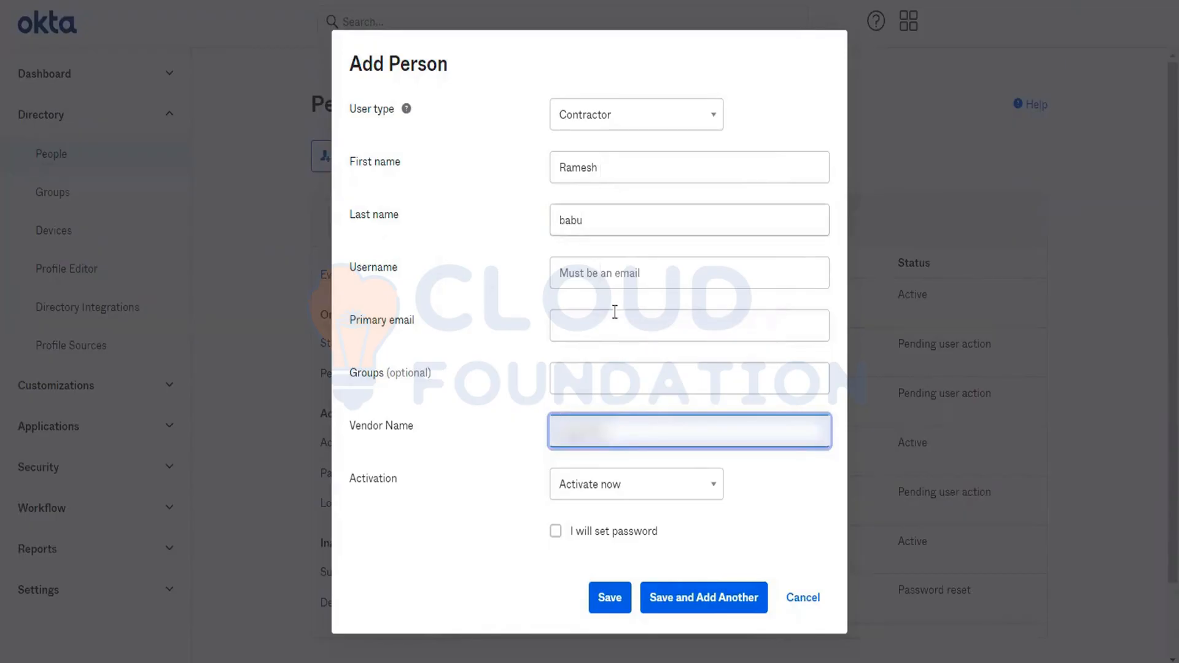
# - Enter the contractor's e-mail address as the username and save the new person
pyautogui.click(603, 278)
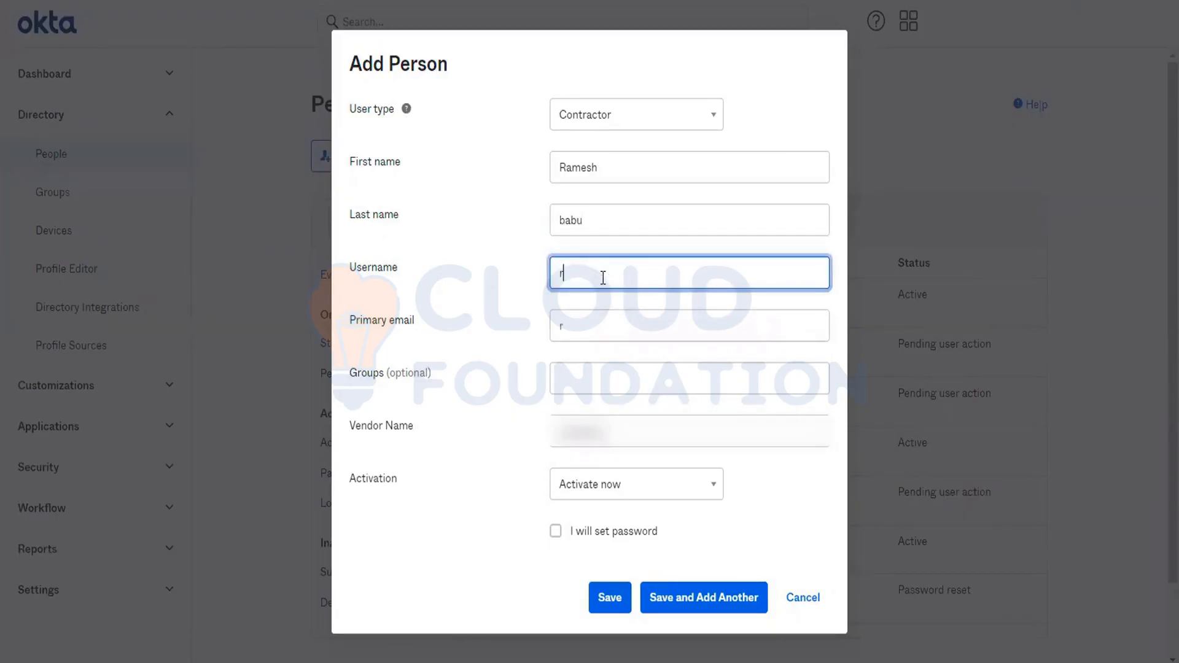
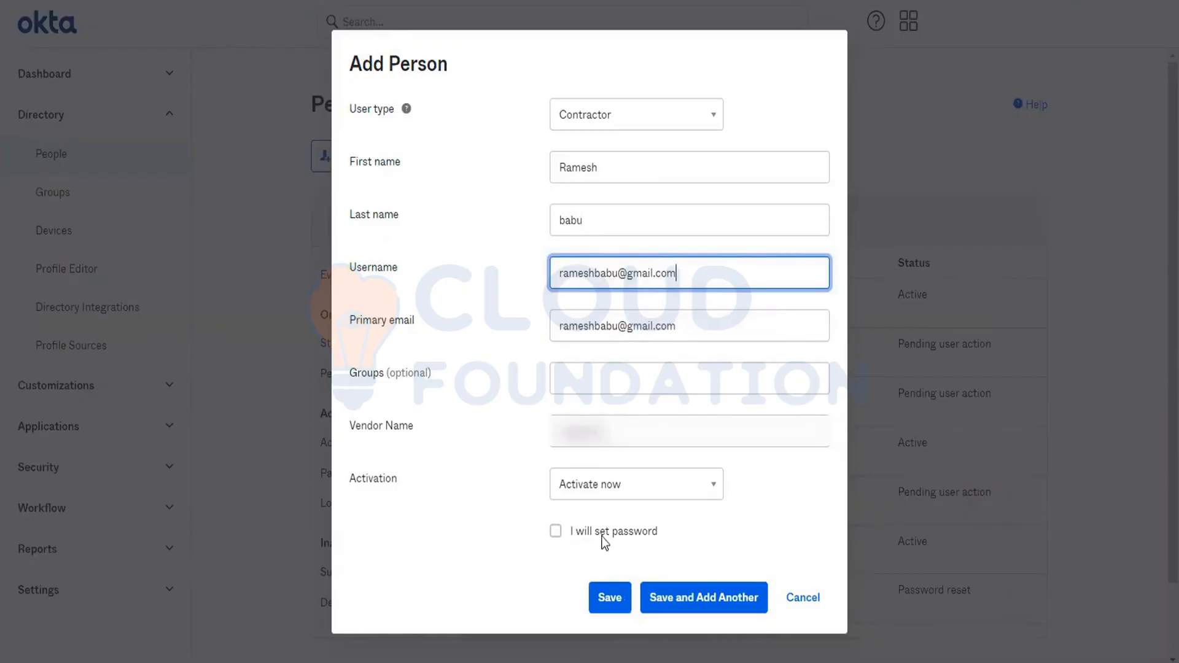
pyautogui.click(607, 599)
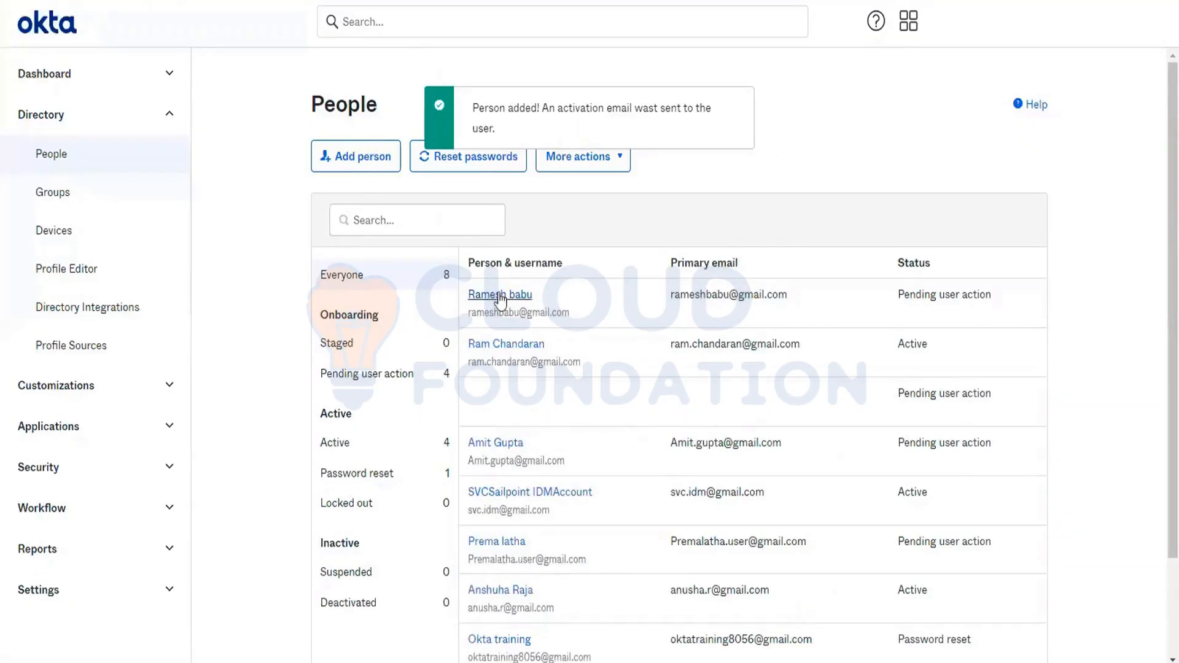
# - Check the user type on the new contractor's page, and go back to the user profiles in the Profile Editor
pyautogui.click(500, 296)
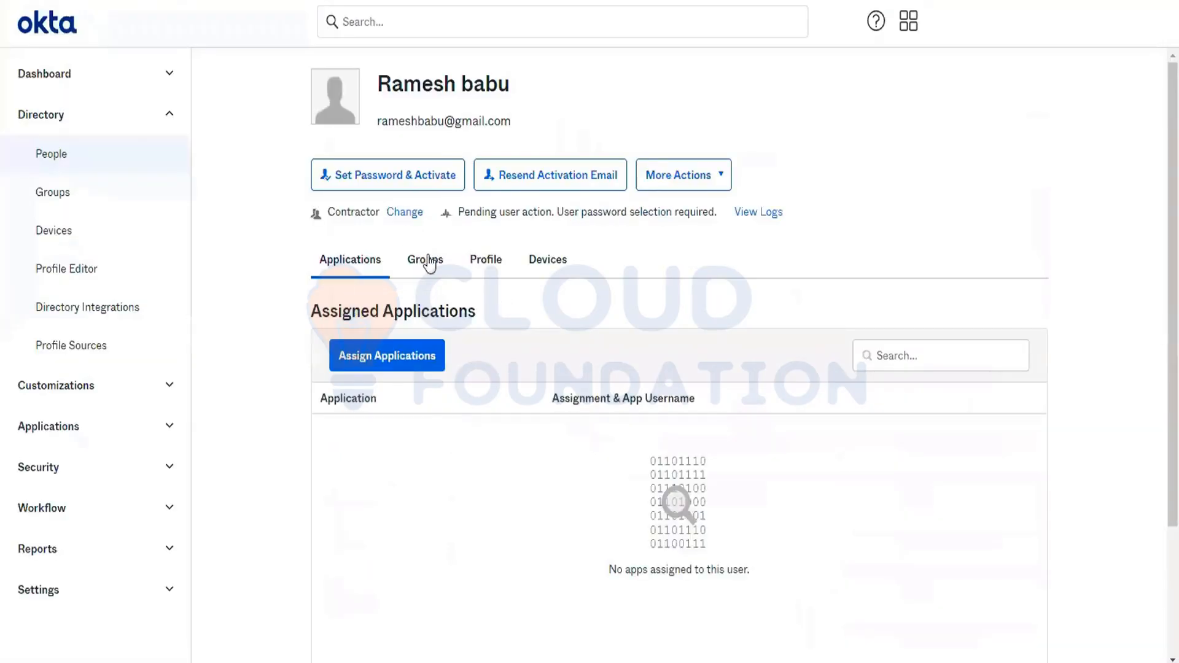
pyautogui.doubleClick(353, 212)
pyautogui.click(952, 197)
pyautogui.click(48, 277)
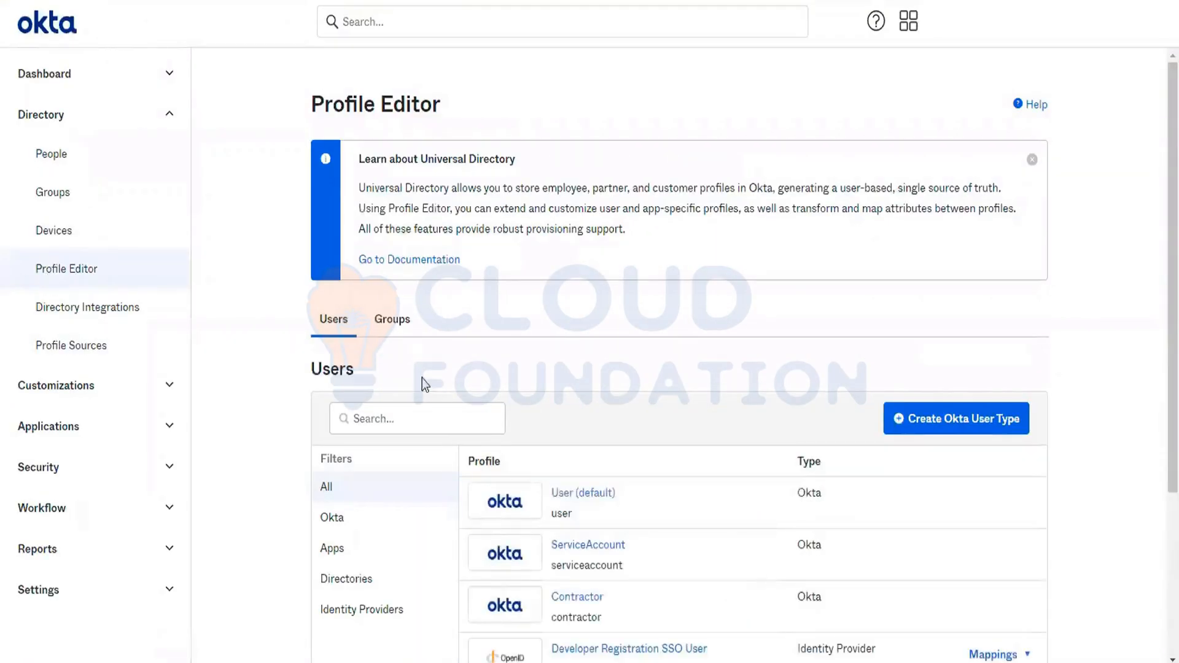
pyautogui.scroll(-3, 459, 381)
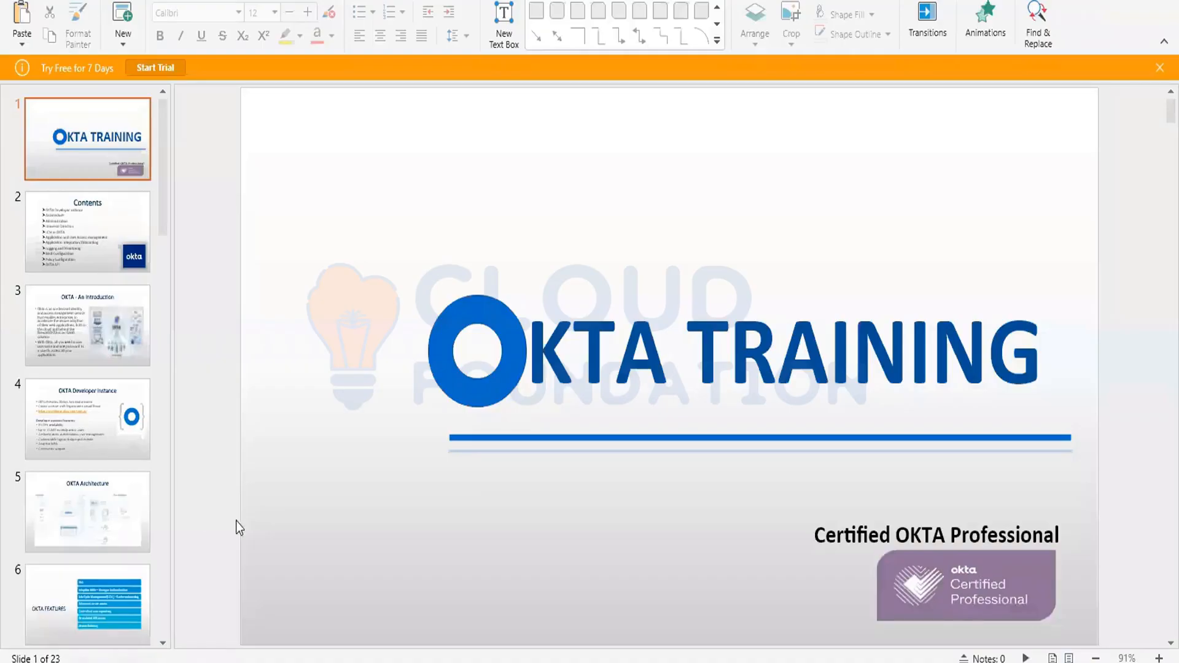
# - Look through the training slides on features and group types up to the Life Cycle Management slide
pyautogui.click(103, 584)
pyautogui.scroll(-5, 103, 583)
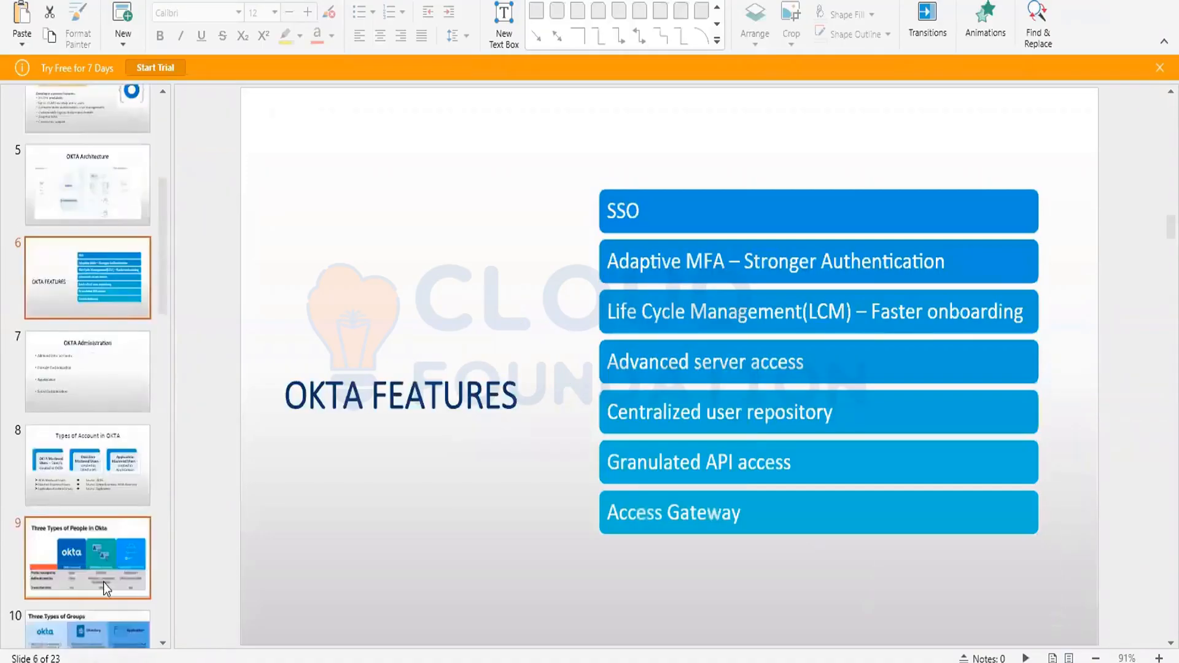
pyautogui.click(90, 625)
pyautogui.scroll(-3, 90, 625)
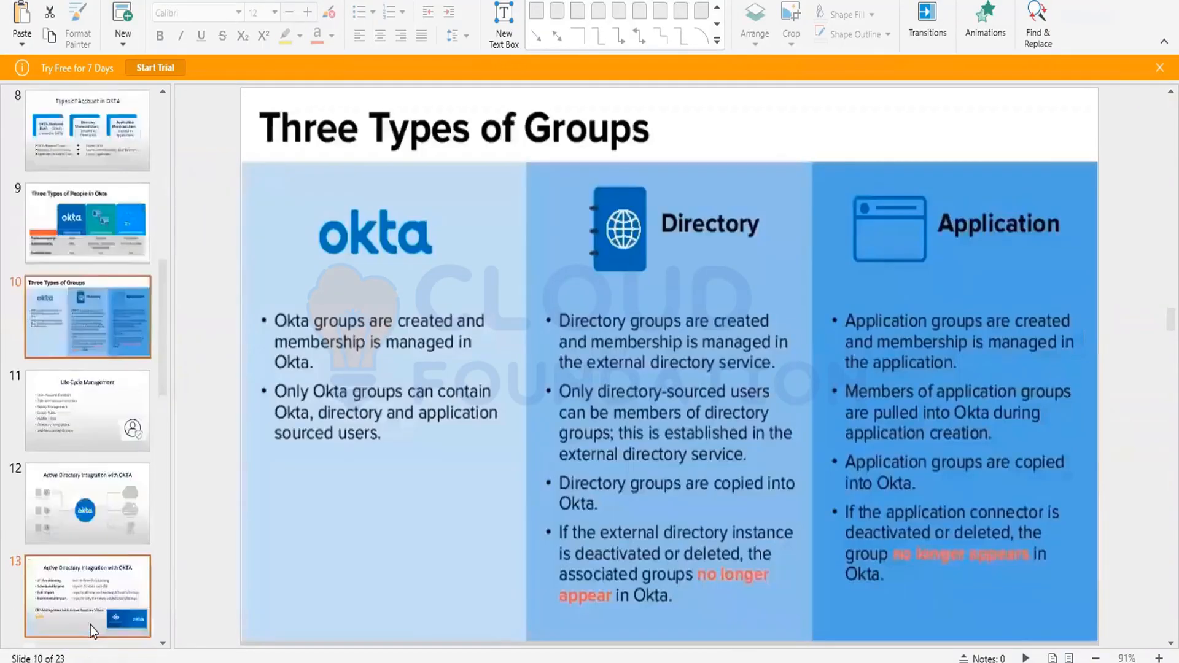
pyautogui.click(84, 500)
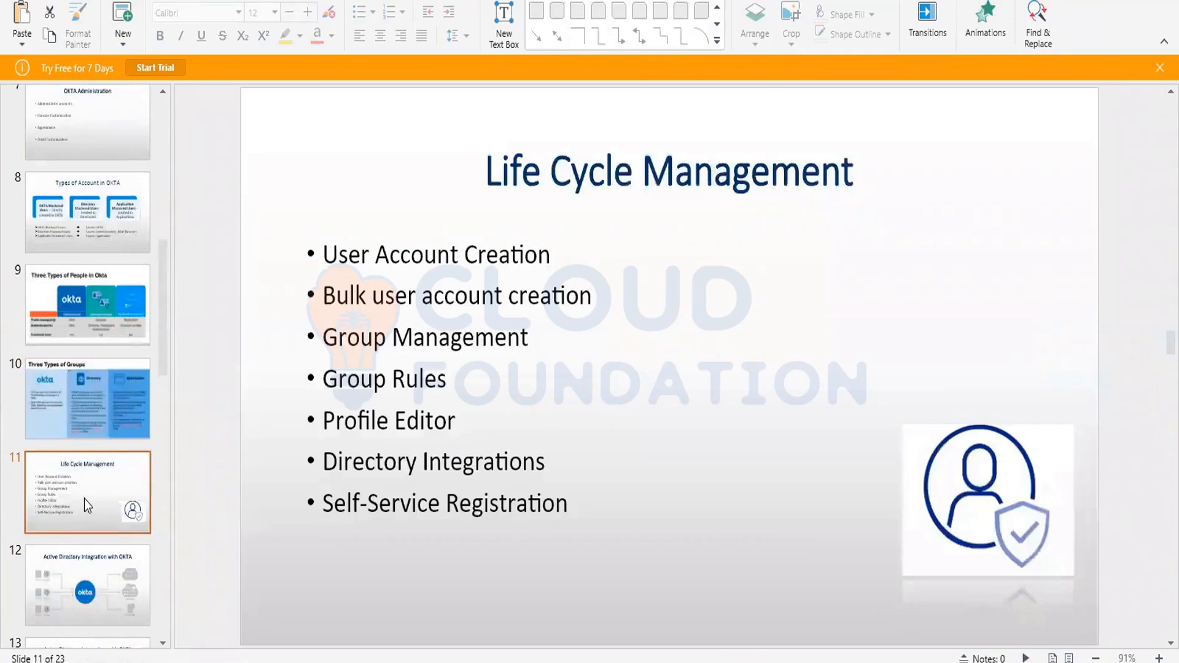
# - Switch to the Okta admin console and download the CSV template for importing users from the People page
pyautogui.hotkey('alt', 'Tab')
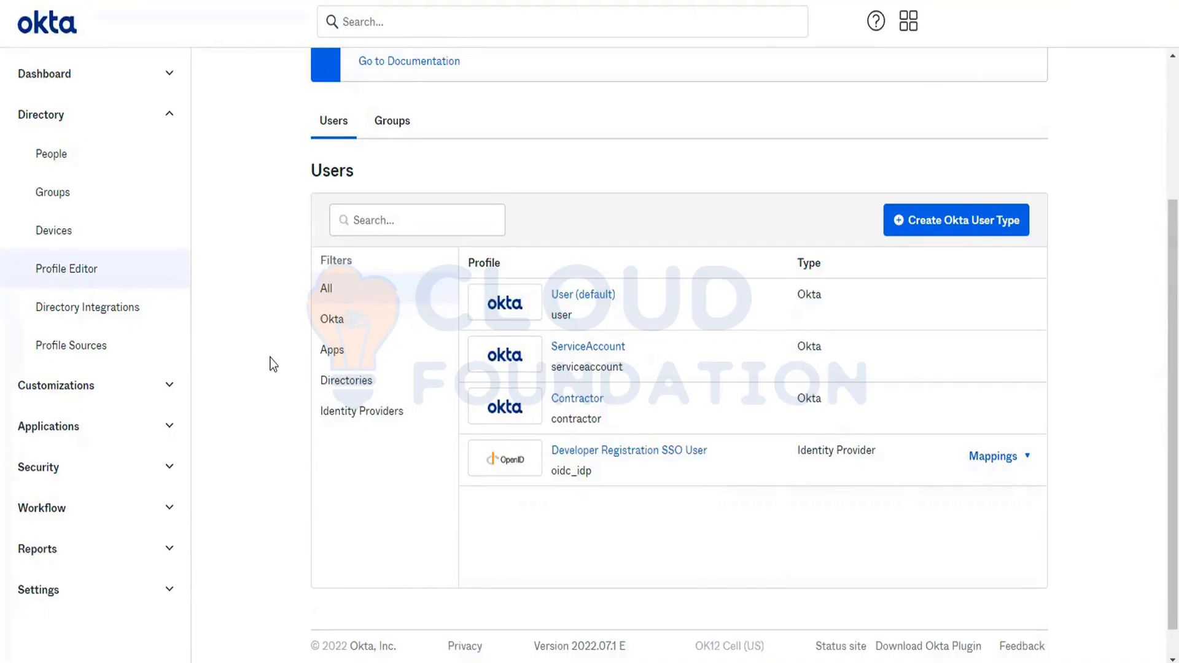
pyautogui.click(88, 172)
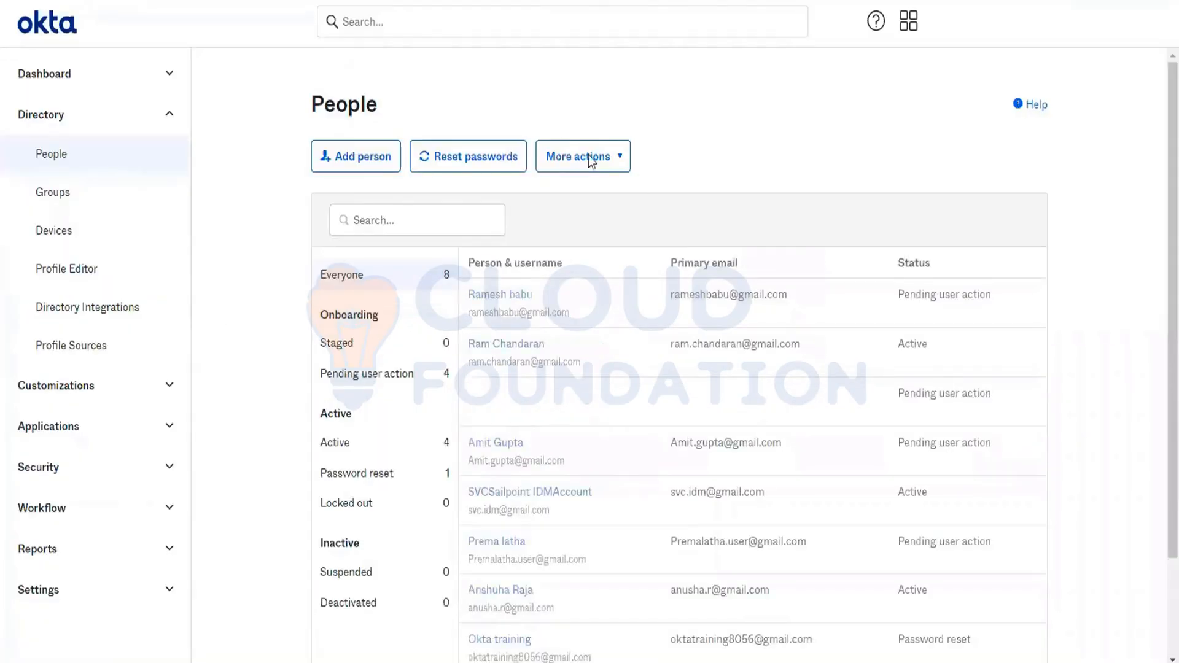
pyautogui.click(589, 156)
pyautogui.click(590, 184)
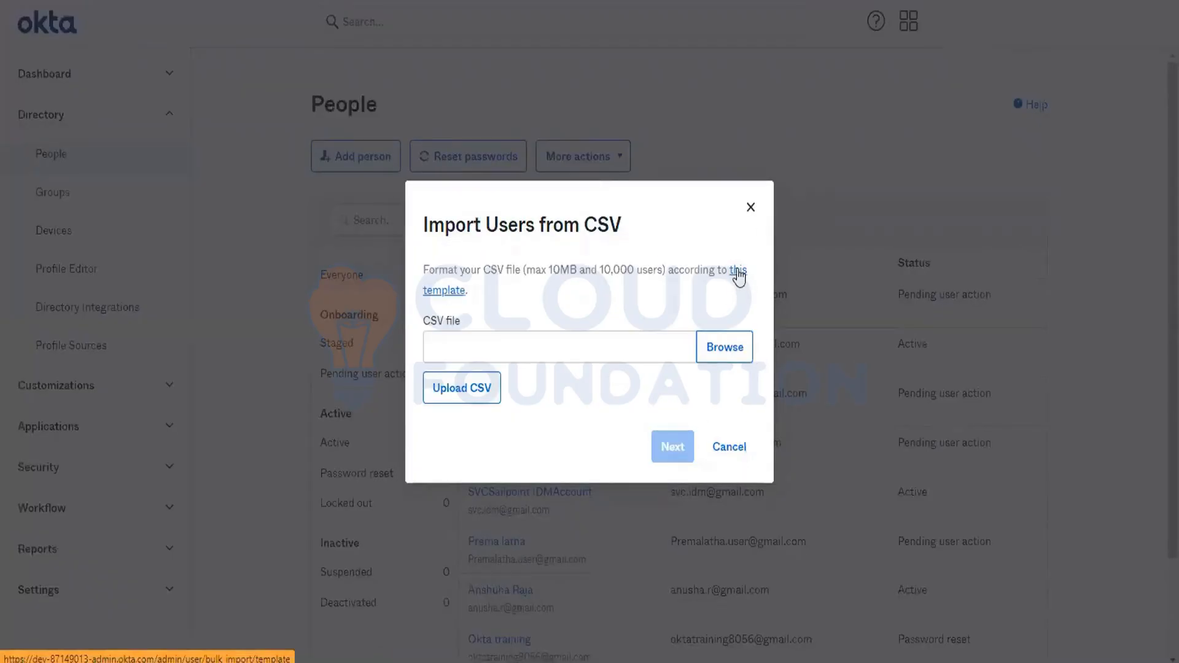
pyautogui.click(738, 277)
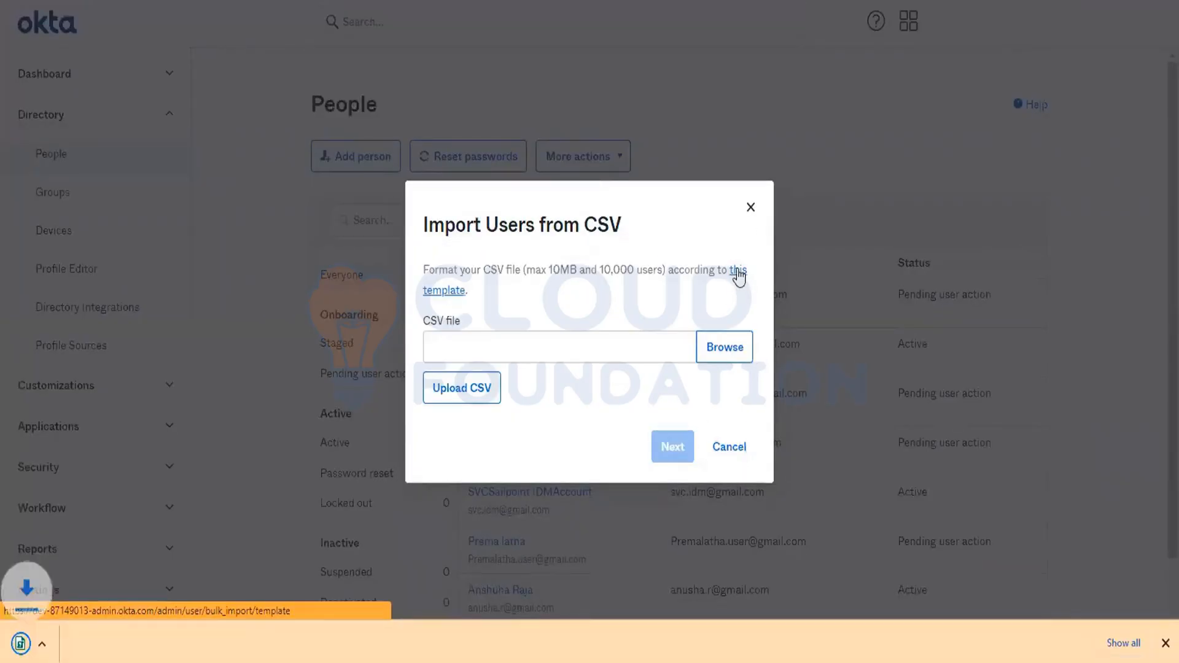
# - Open the downloaded import CSV template in OfficeSuite Sheets and load it as comma-delimited data
pyautogui.click(43, 652)
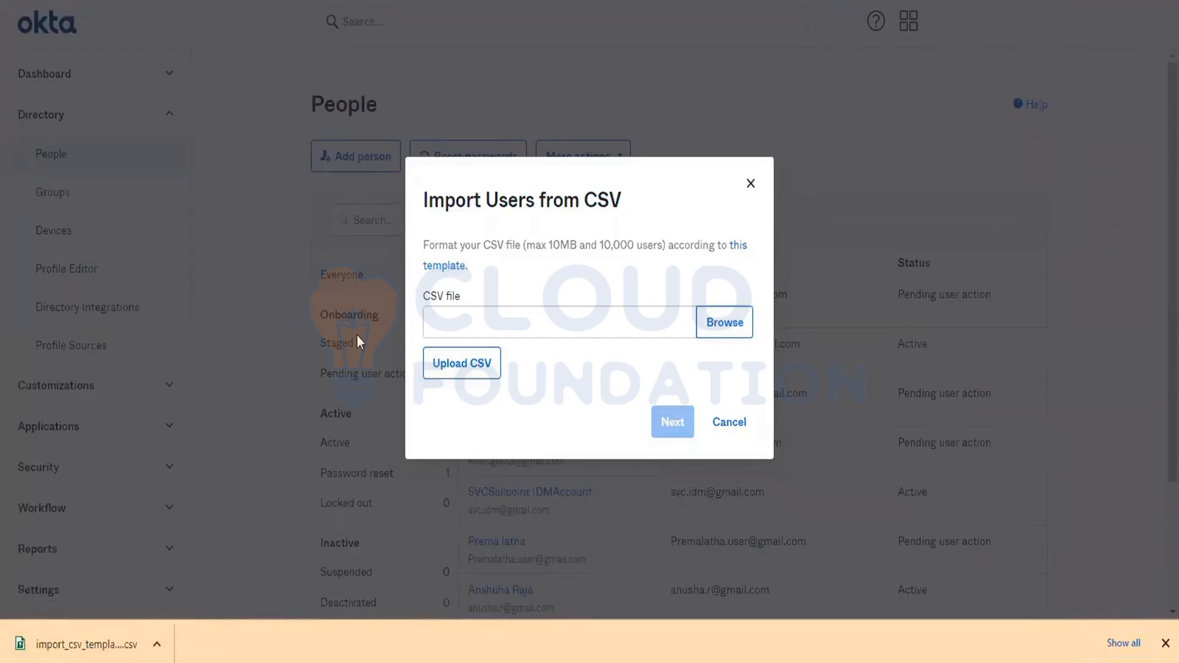
pyautogui.click(93, 650)
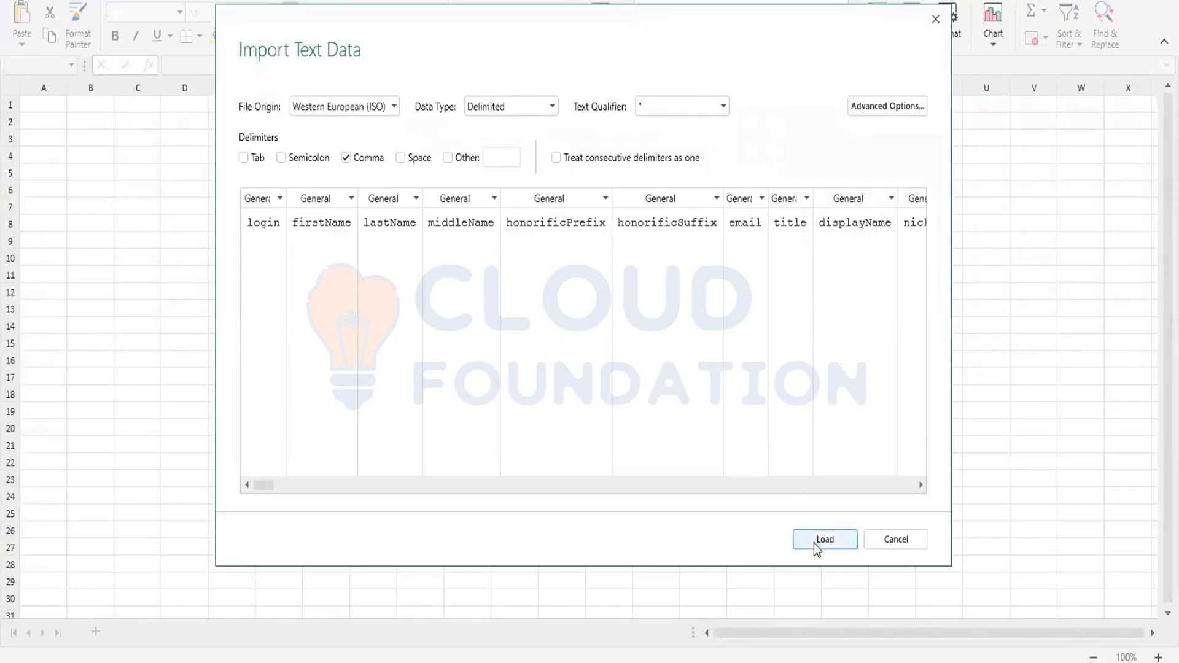
pyautogui.click(824, 540)
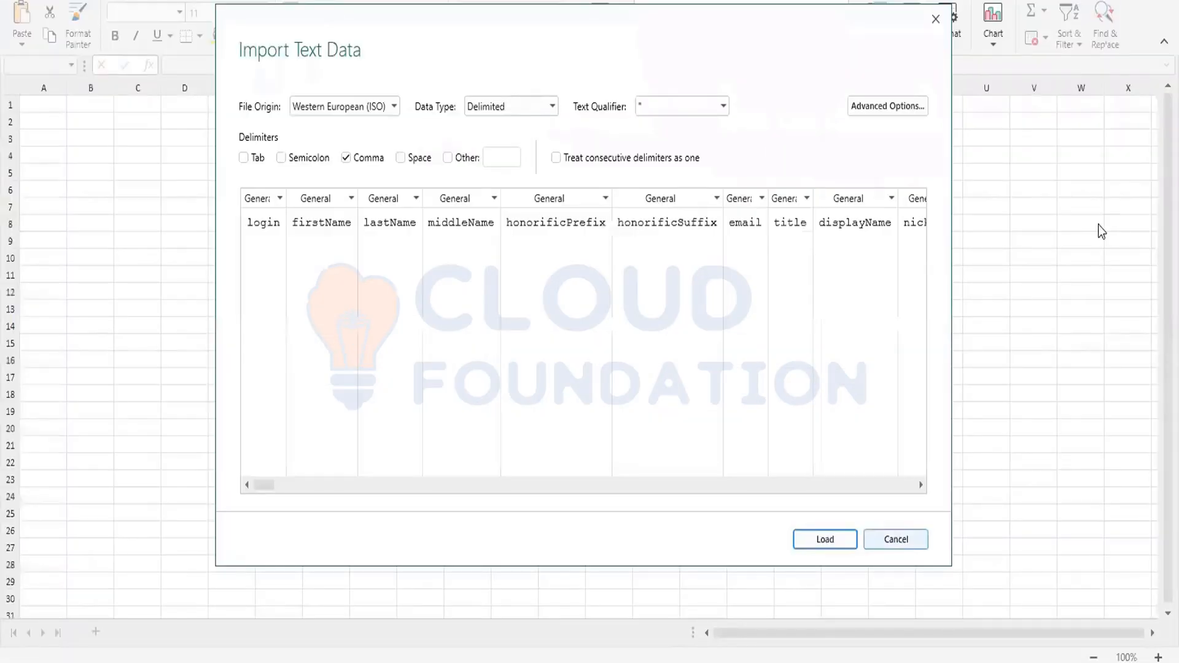
pyautogui.click(824, 540)
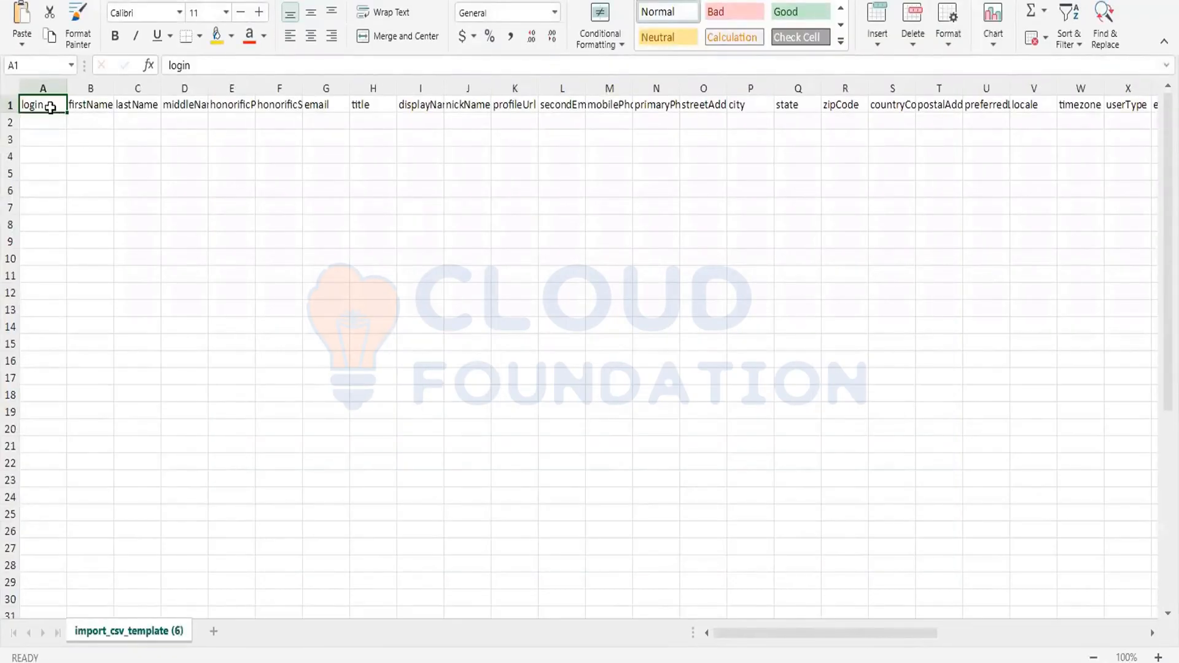
# - Dismiss the tip of the day and start entering "con" in the first empty cell under userType
pyautogui.press('Right')
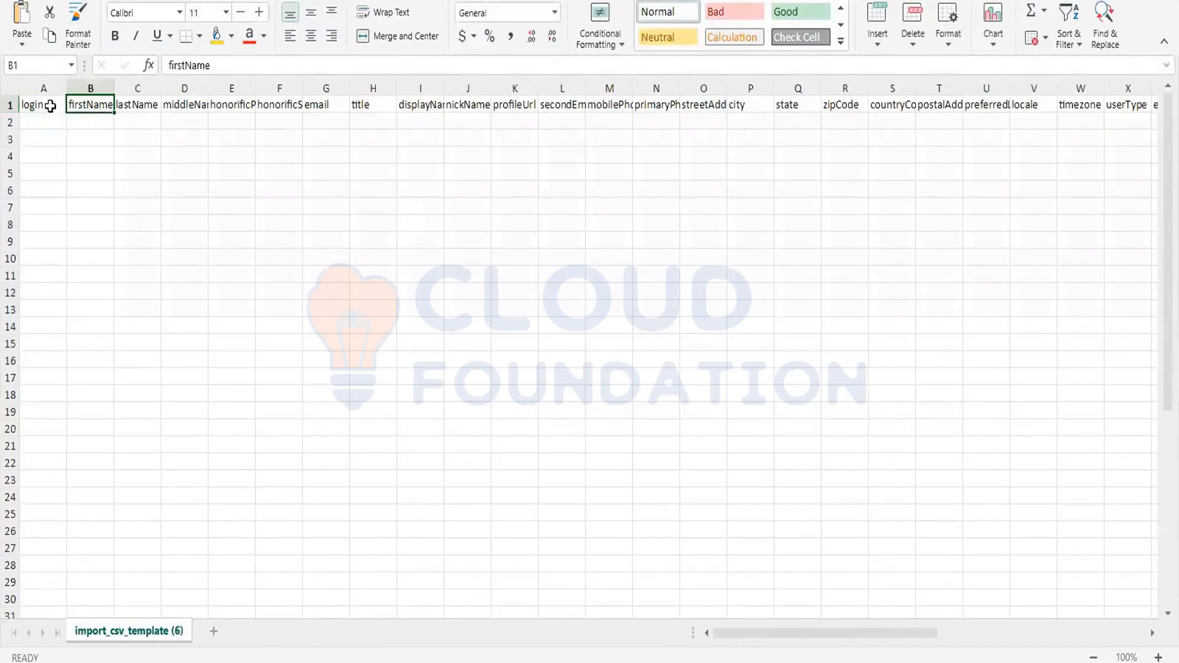
pyautogui.click(1120, 105)
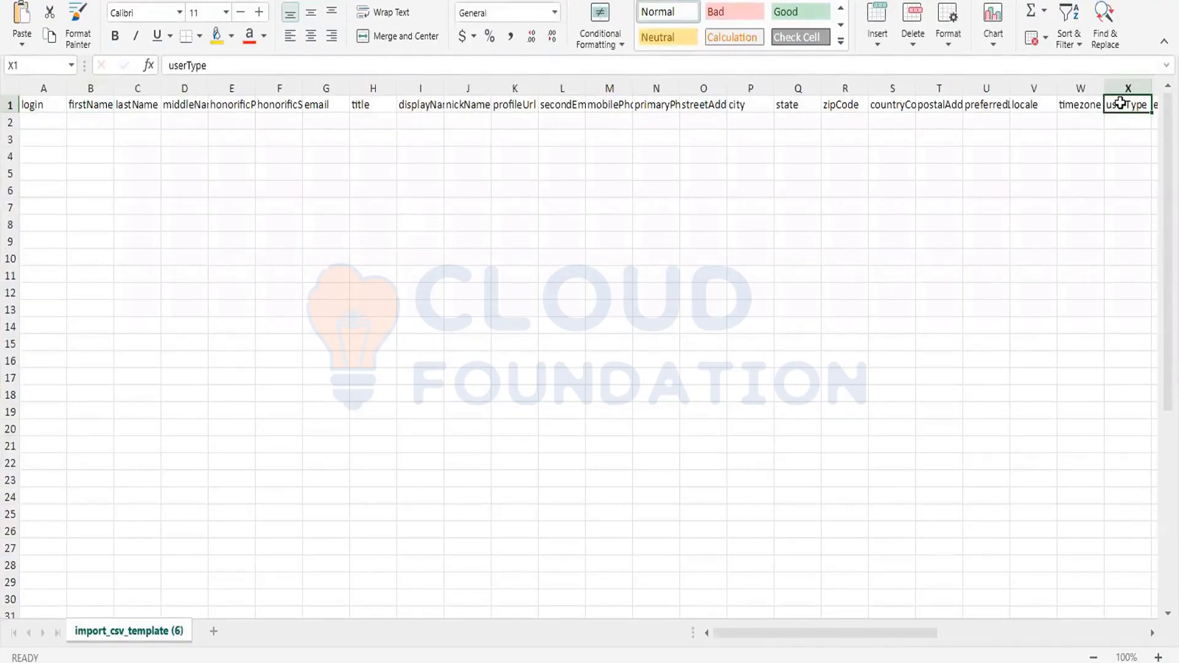
pyautogui.click(1127, 120)
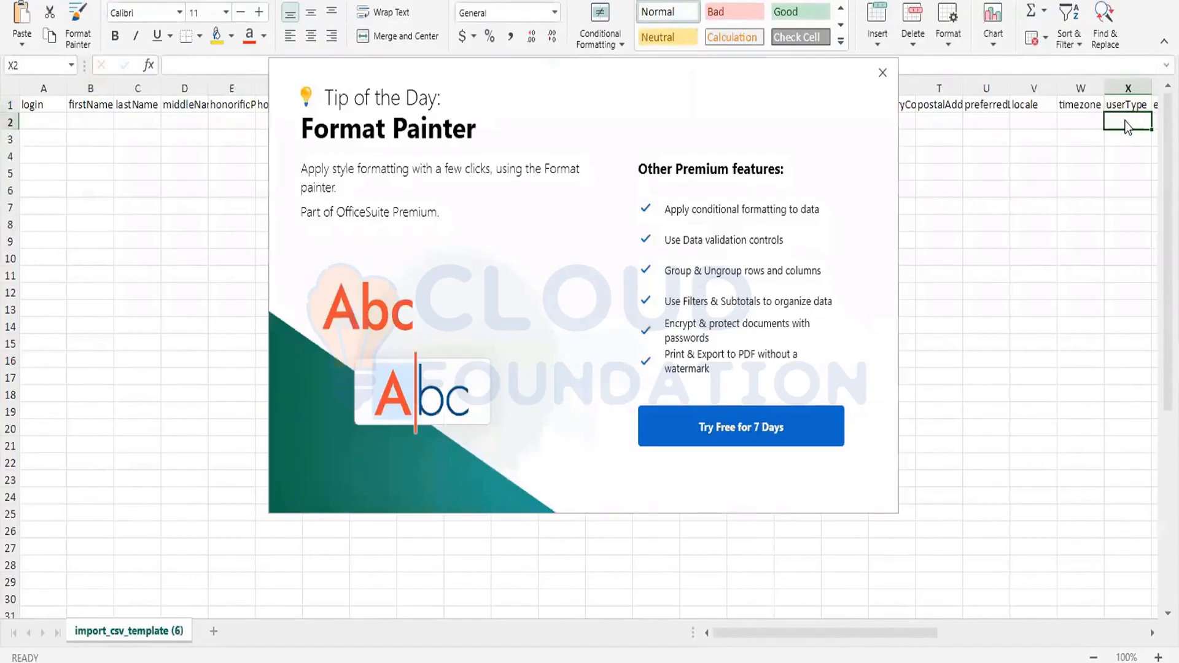
pyautogui.click(882, 73)
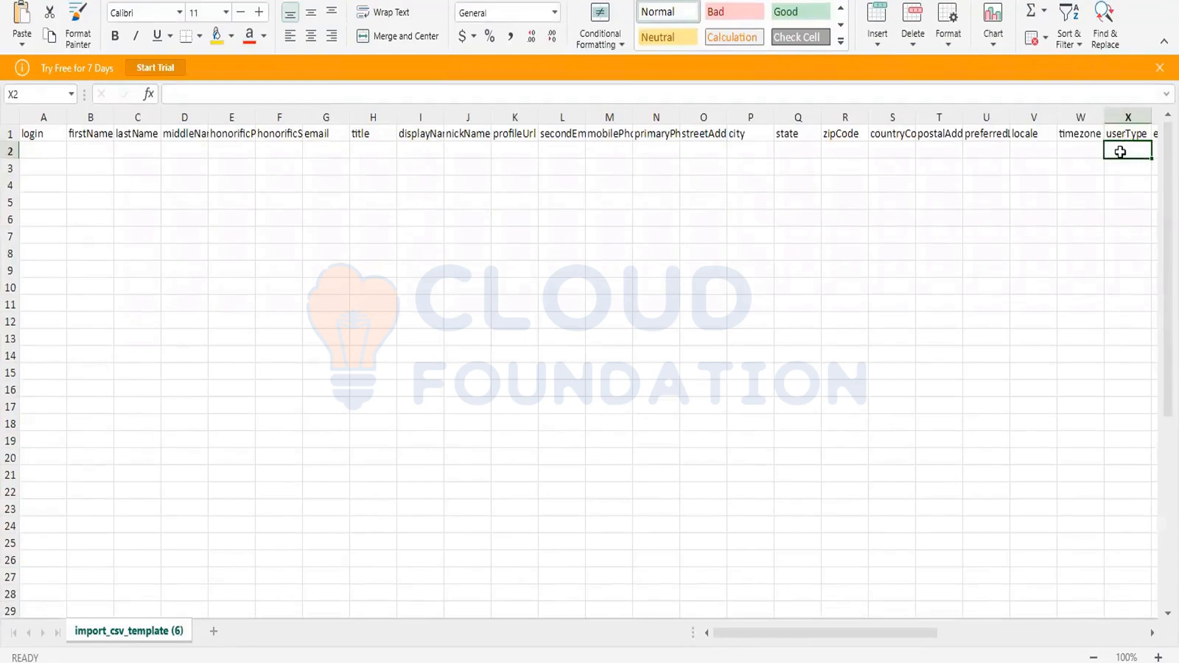
pyautogui.write('con')
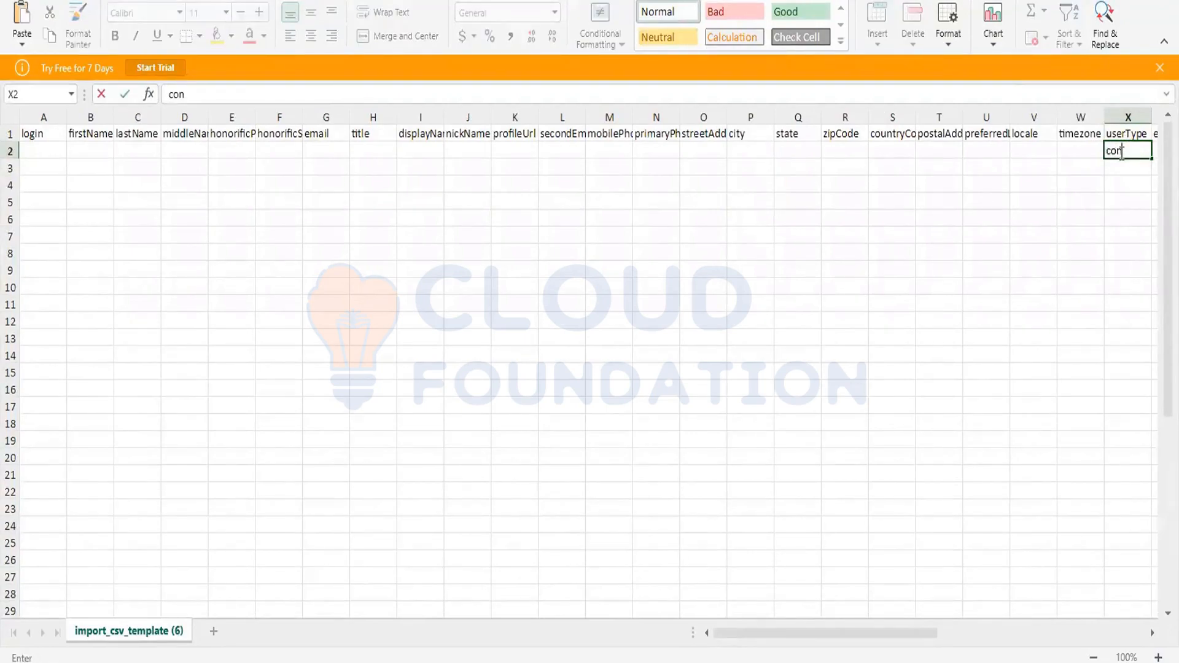
# - Switch to Okta, close the CSV import dialog, and copy the Contractor user type name from the new contractor's page
pyautogui.hotkey('alt', 'Tab')
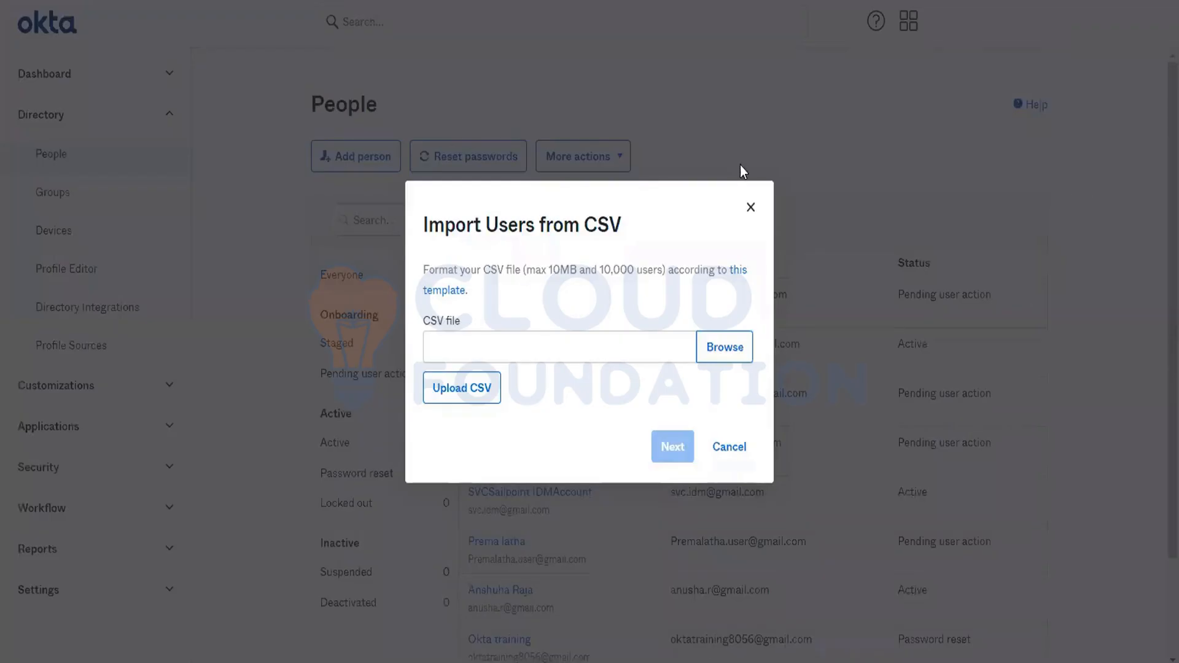
pyautogui.click(749, 209)
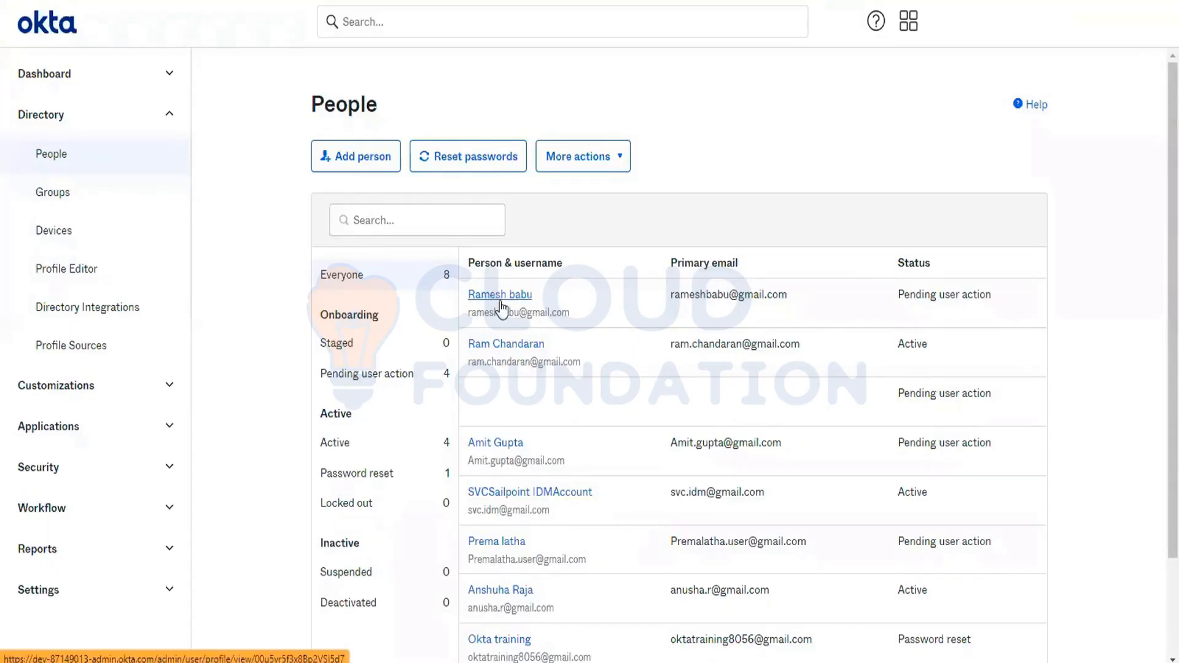
pyautogui.click(500, 301)
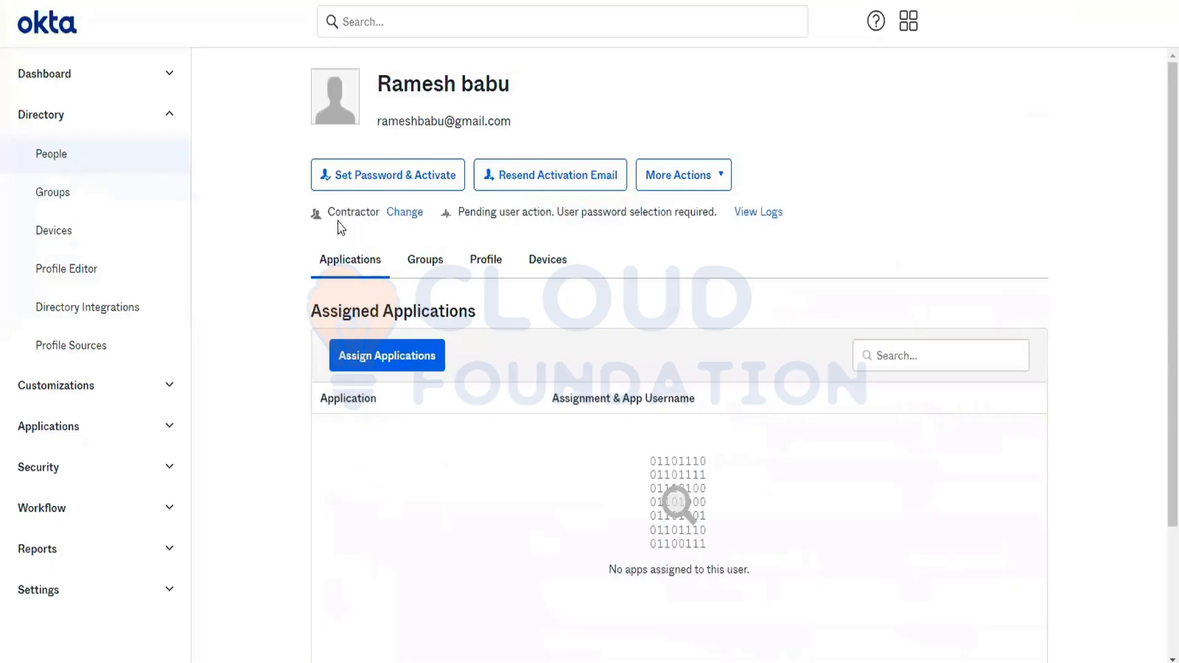
pyautogui.tripleClick(347, 213)
pyautogui.doubleClick(347, 213)
pyautogui.hotkey('ctrl', 'c')
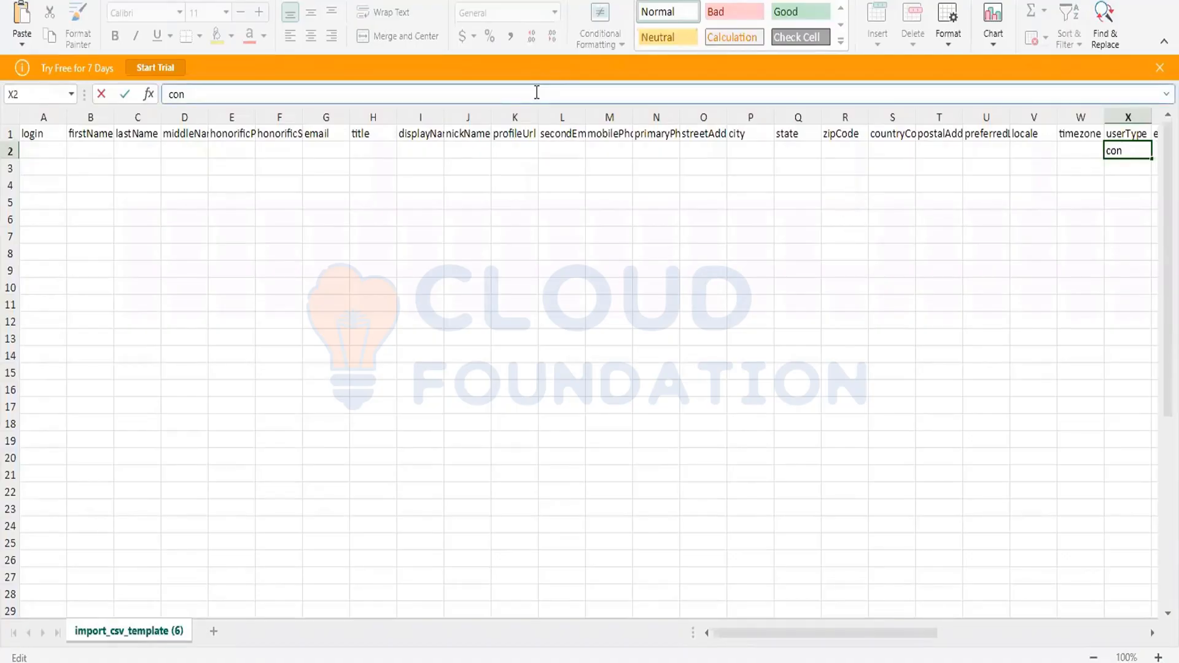
# - Replace the partial userType entry in cell X2 of the CSV template with the copied text "Contractor"
pyautogui.press('BackSpace')
pyautogui.press('BackSpace')
pyautogui.press('BackSpace')
pyautogui.hotkey('ctrl', 'v')
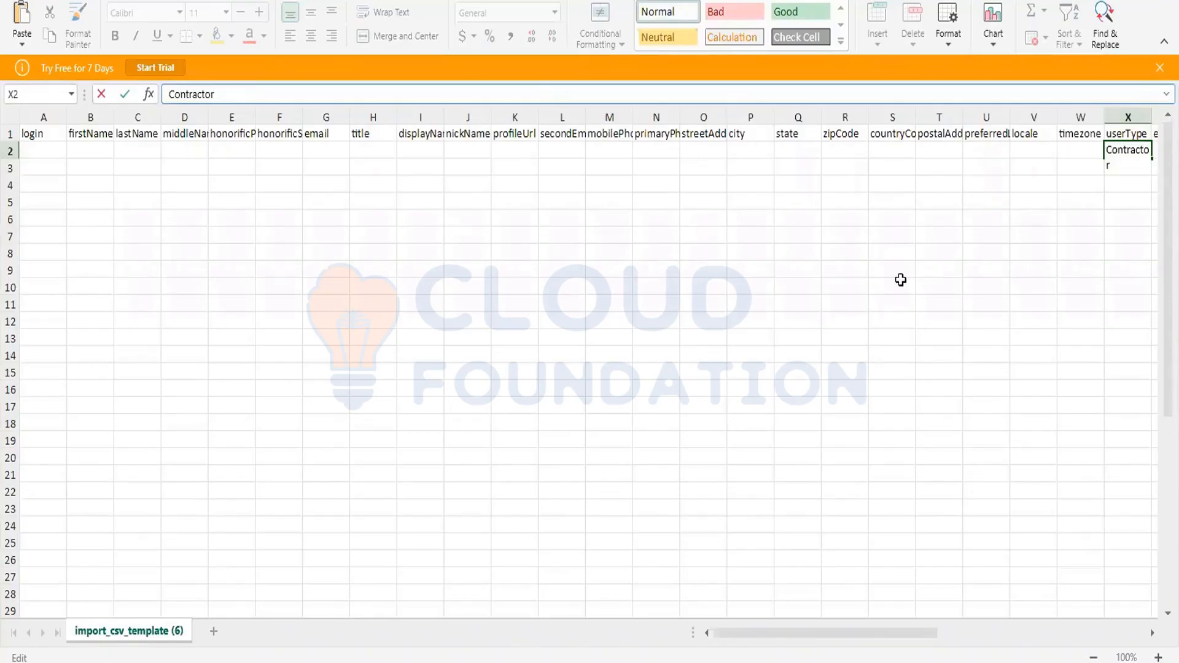
pyautogui.click(1121, 131)
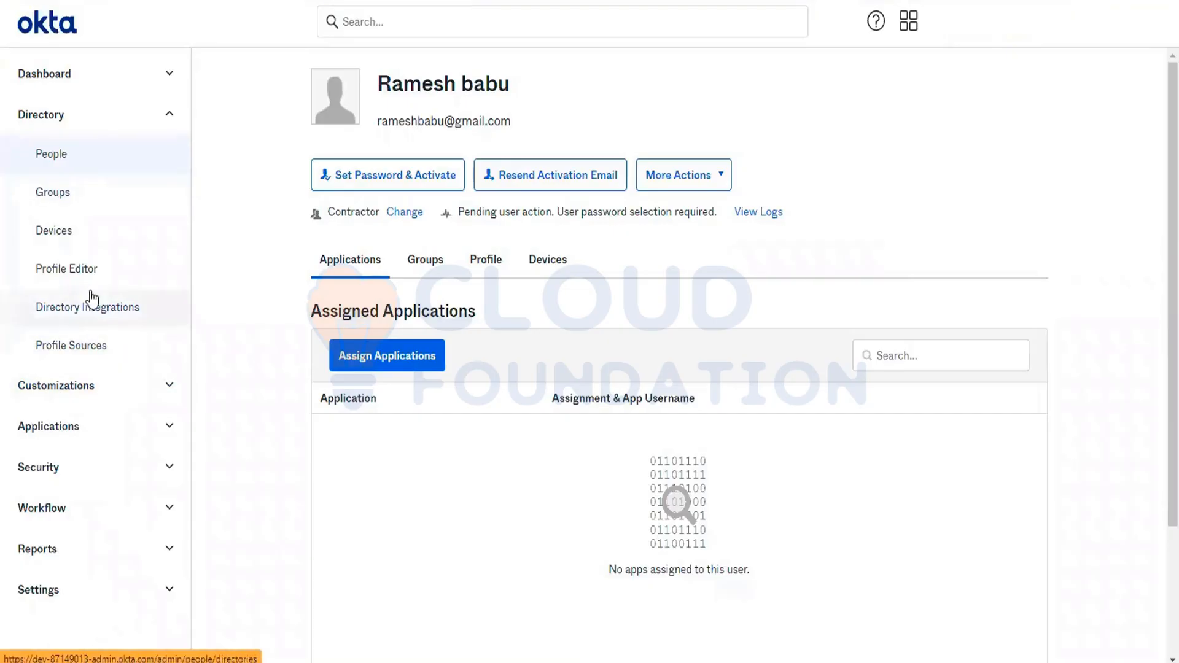
# - Open the Contractor user type in Okta's Profile Editor
pyautogui.moveTo(89, 304); pyautogui.dragTo(79, 266)
pyautogui.click(71, 278)
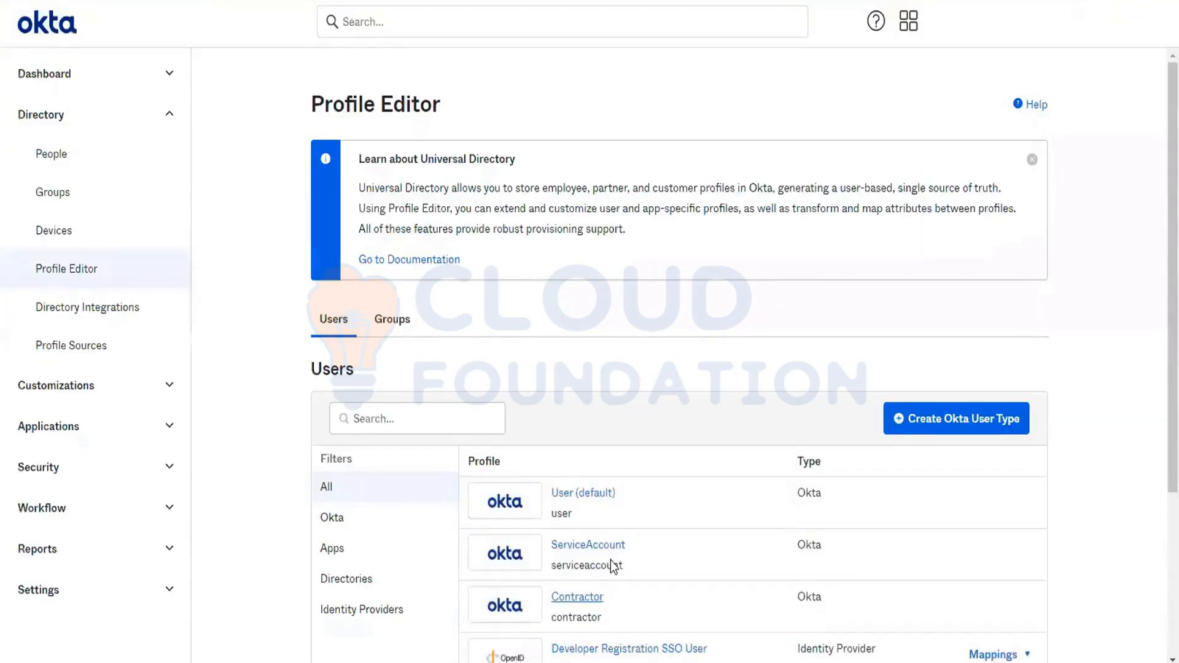
pyautogui.scroll(-3, 565, 473)
pyautogui.click(562, 414)
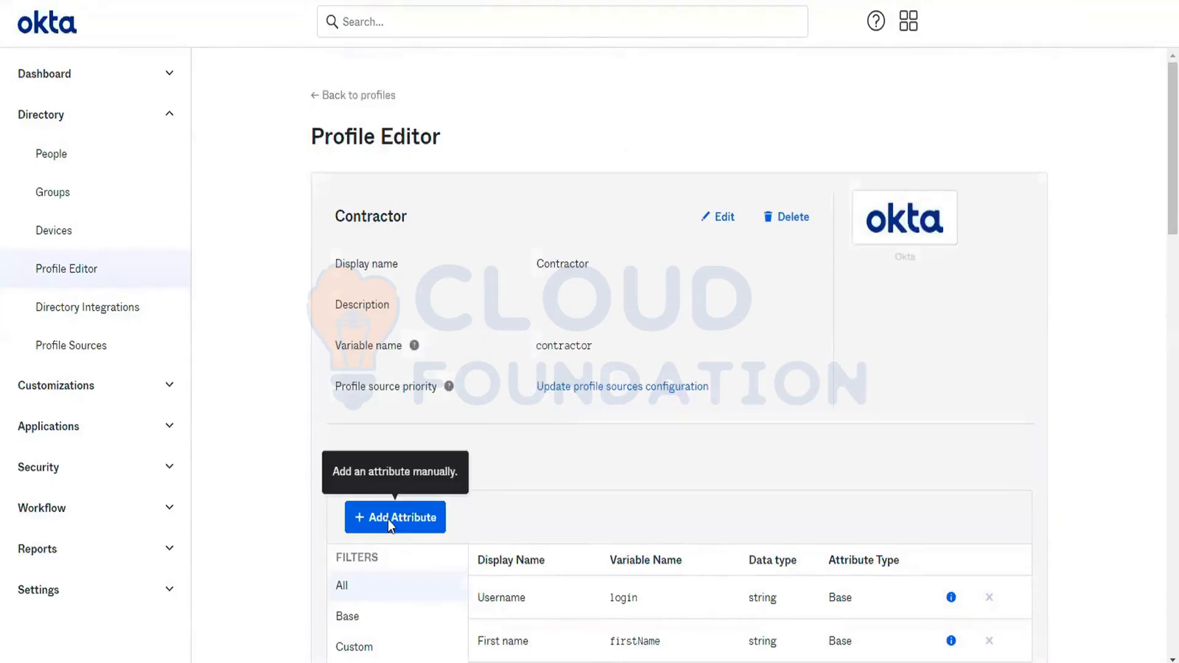
# - Start a new attribute for the Contractor user type with the display name "Joining Date"
pyautogui.click(389, 521)
pyautogui.click(590, 141)
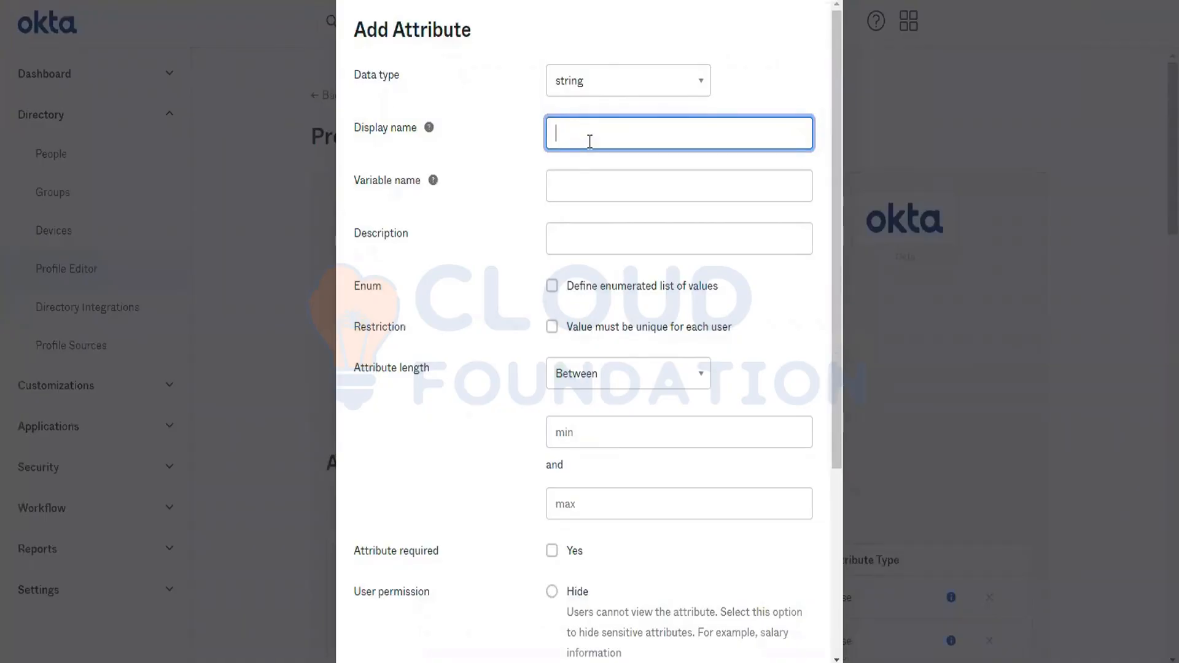
pyautogui.write('JoiningDa')
pyautogui.press('BackSpace')
pyautogui.press('BackSpace')
pyautogui.write('Date')
# - Set the new attribute's variable name to "hireDate"
pyautogui.click(593, 180)
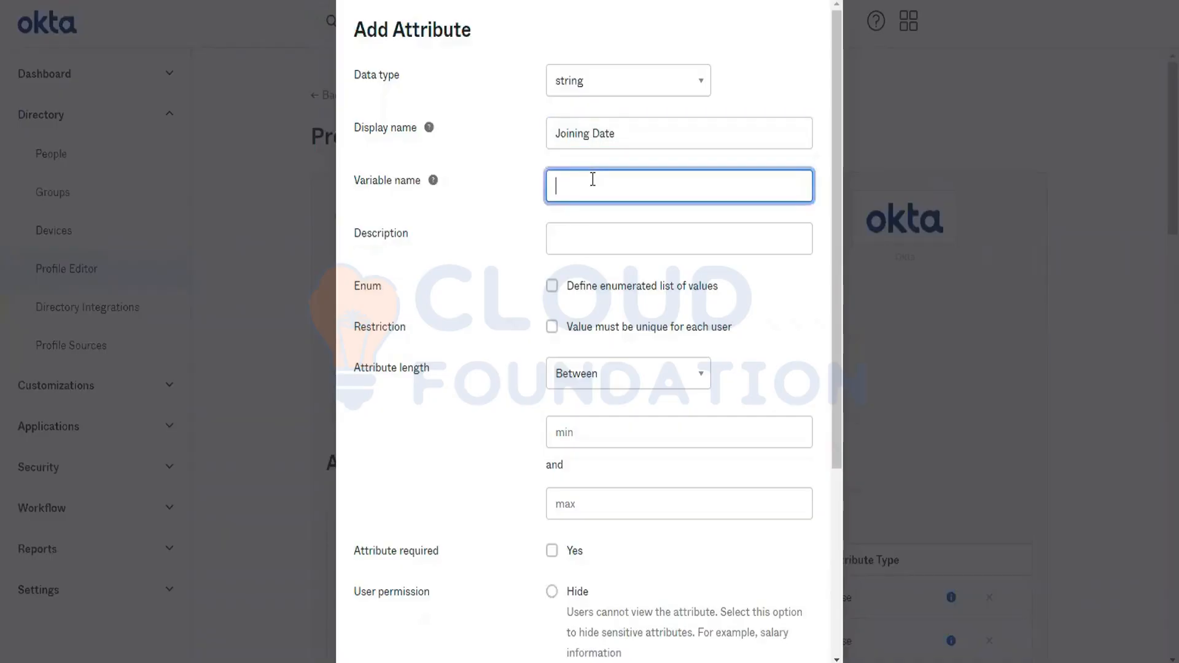
pyautogui.write('hireDate')
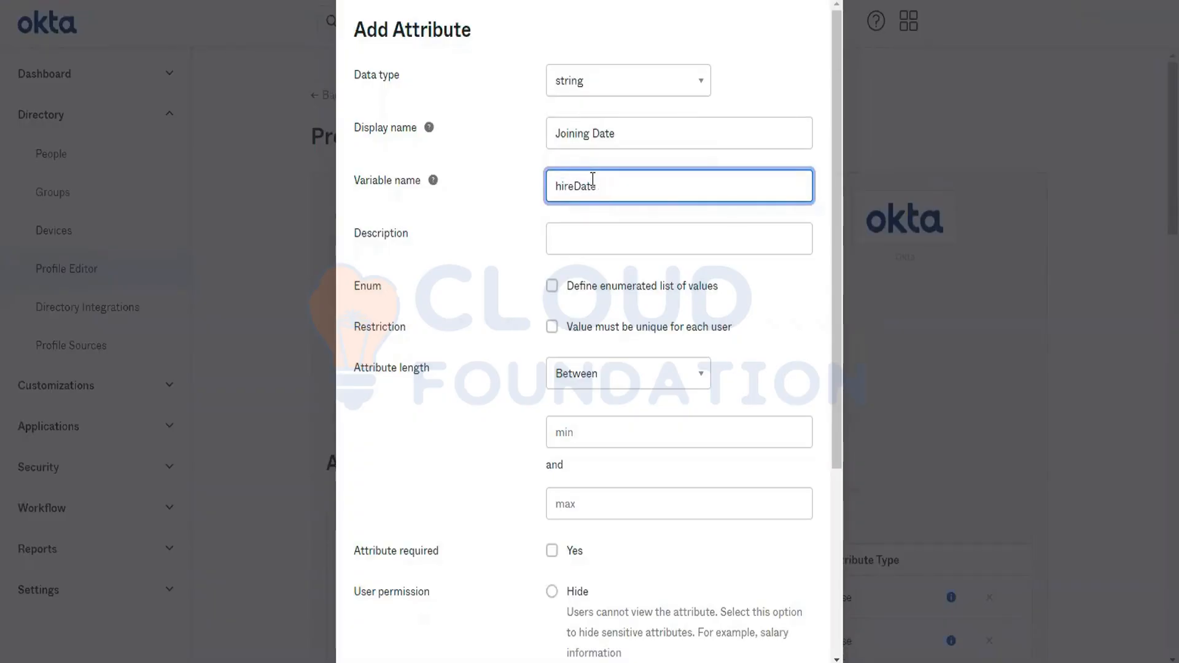
# - Enter "User account creation date" as the description of the Joining Date attribute
pyautogui.click(590, 246)
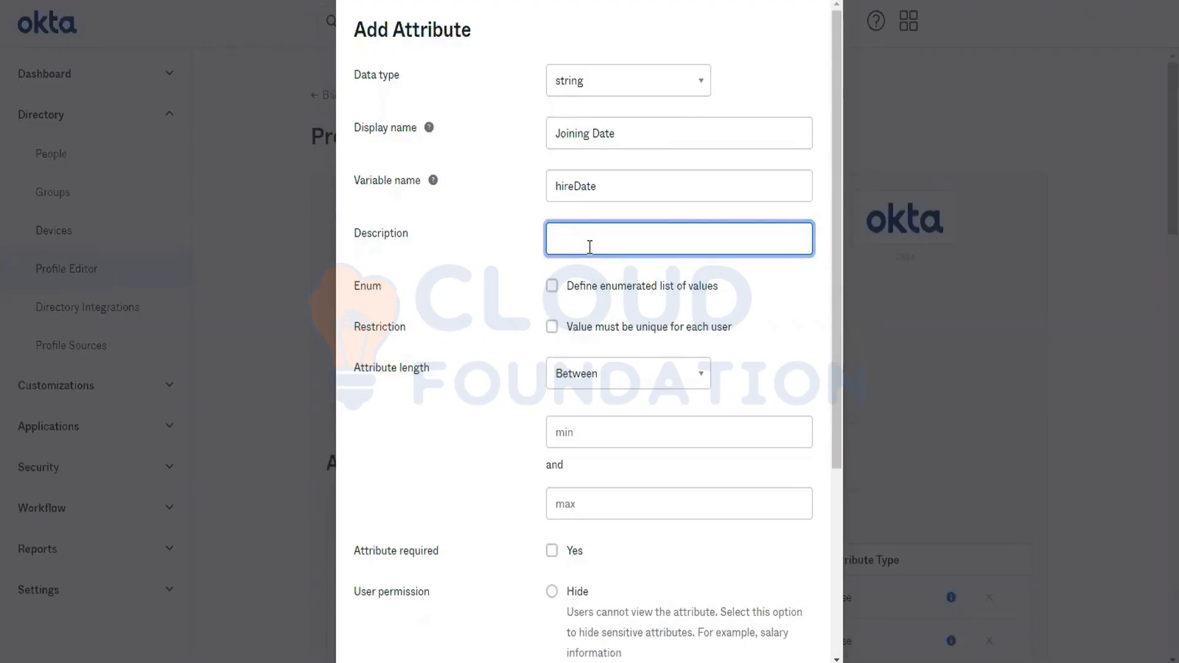
pyautogui.write('User account creationDate')
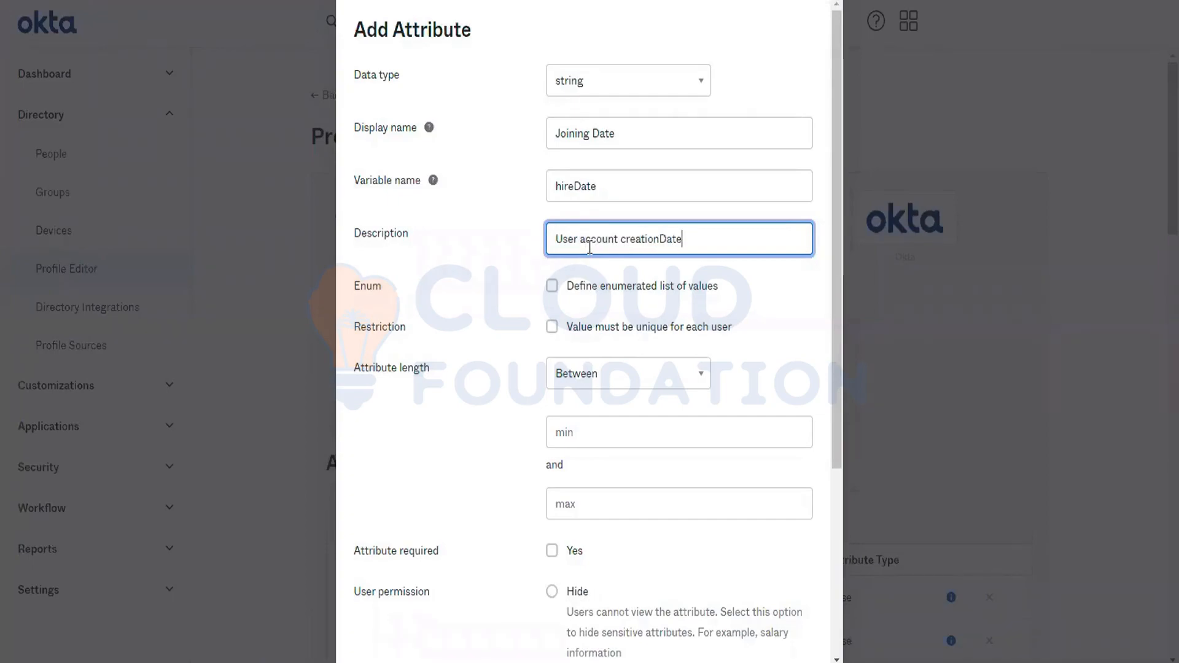
pyautogui.press('BackSpace')
pyautogui.press('BackSpace')
pyautogui.press('BackSpace')
pyautogui.press('BackSpace')
pyautogui.write('date')
# - Make the Joining Date attribute required, keeping the Between length option and Read Only permission, and save it
pyautogui.scroll(-2, 727, 352)
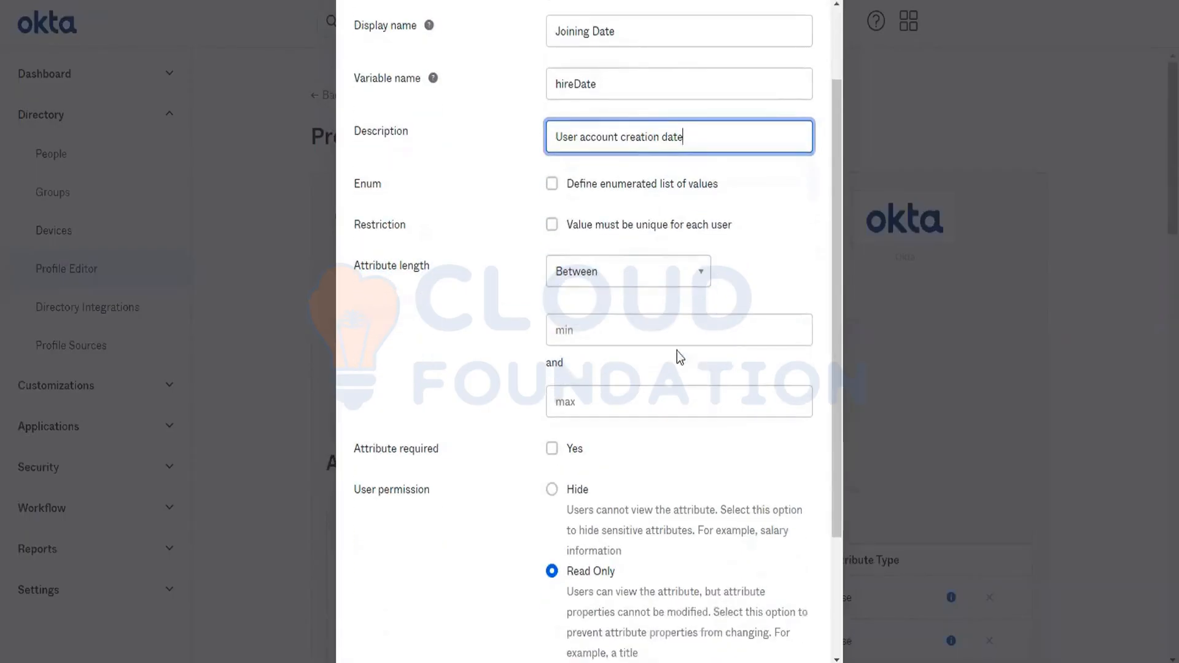
pyautogui.click(629, 271)
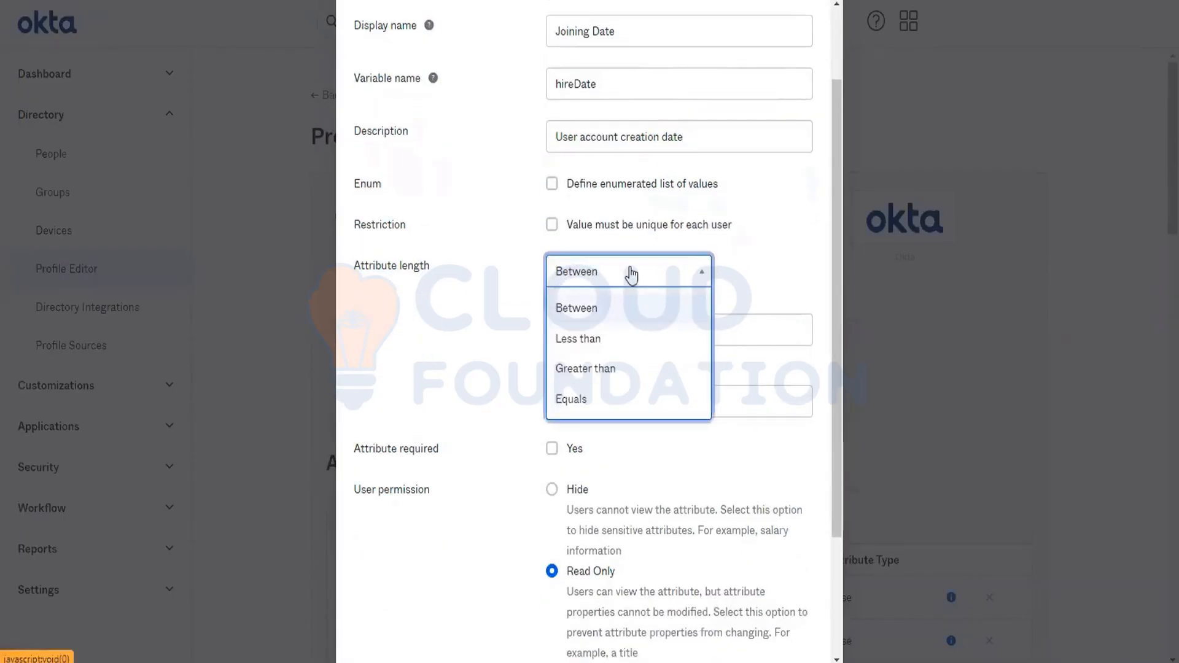
pyautogui.click(750, 280)
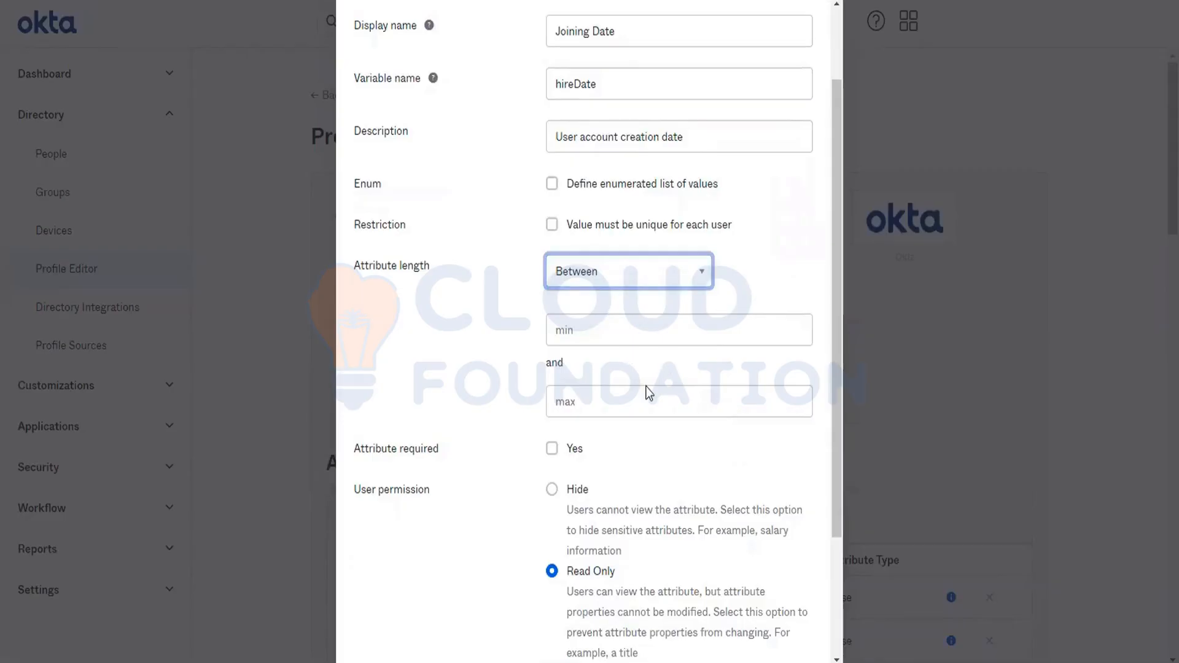
pyautogui.click(656, 406)
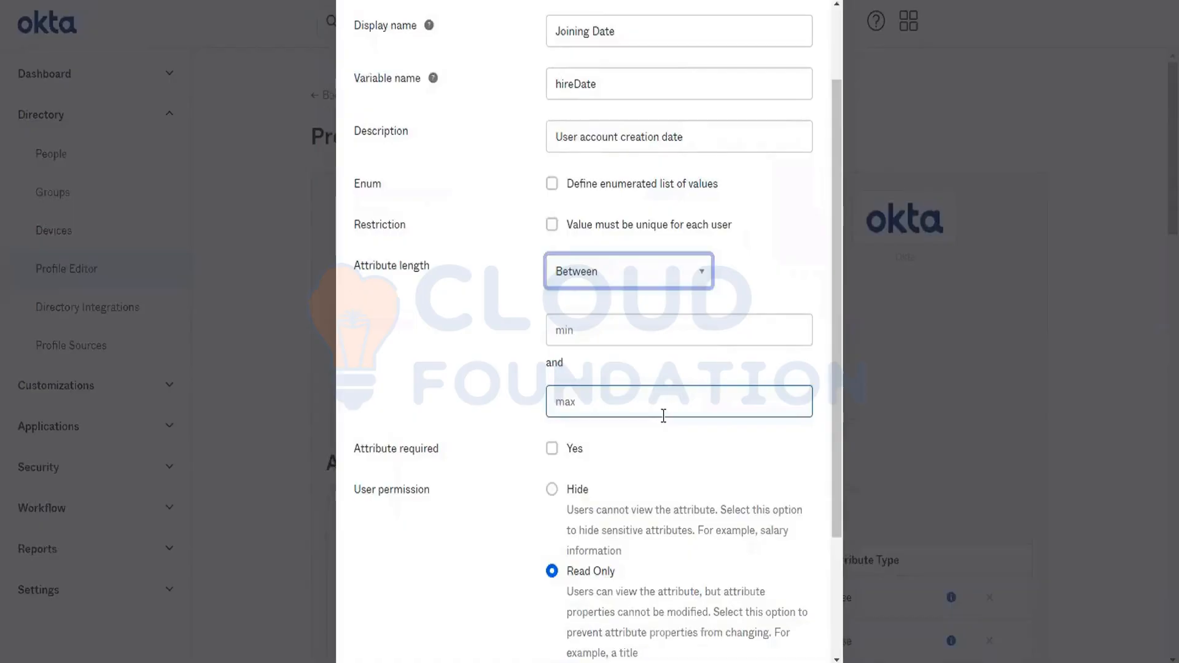
pyautogui.click(566, 449)
pyautogui.scroll(-3, 568, 453)
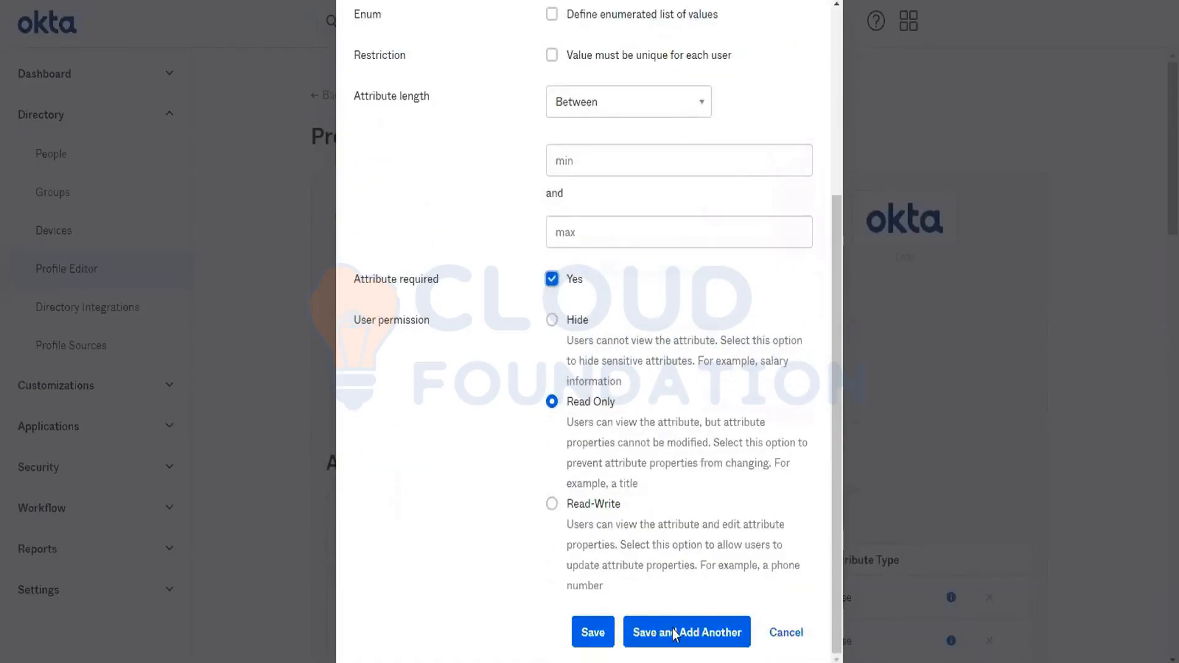
pyautogui.click(596, 642)
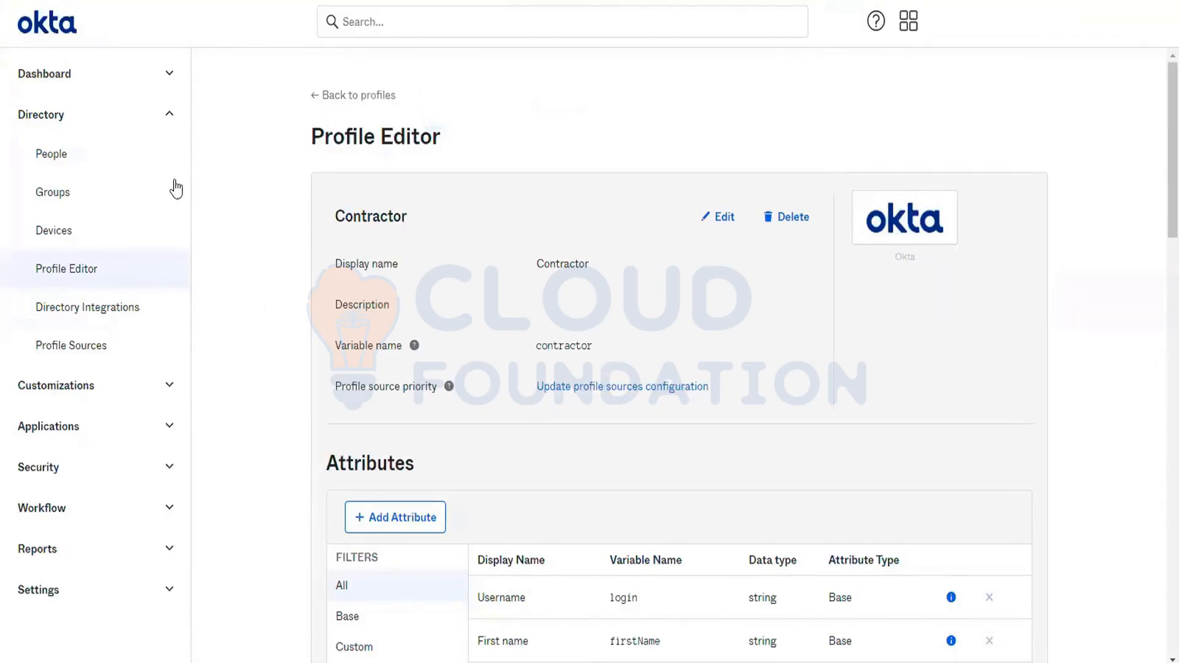
# - Start adding a person in the People directory with the user type Contractor
pyautogui.click(123, 161)
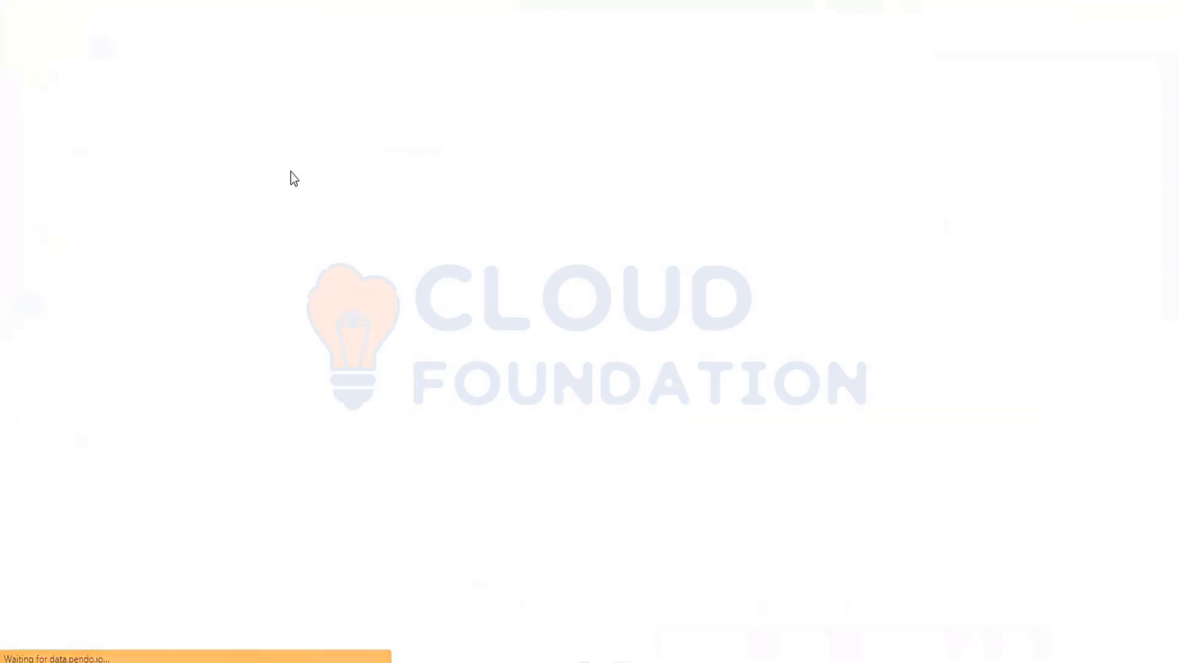
pyautogui.click(339, 161)
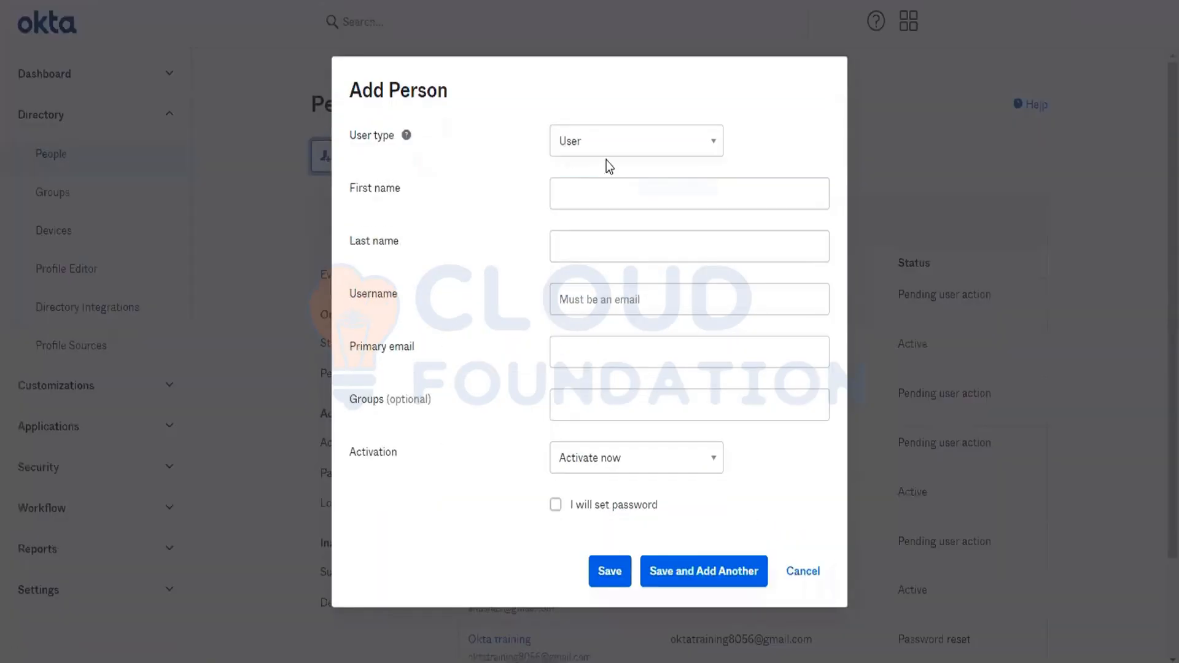
pyautogui.click(594, 144)
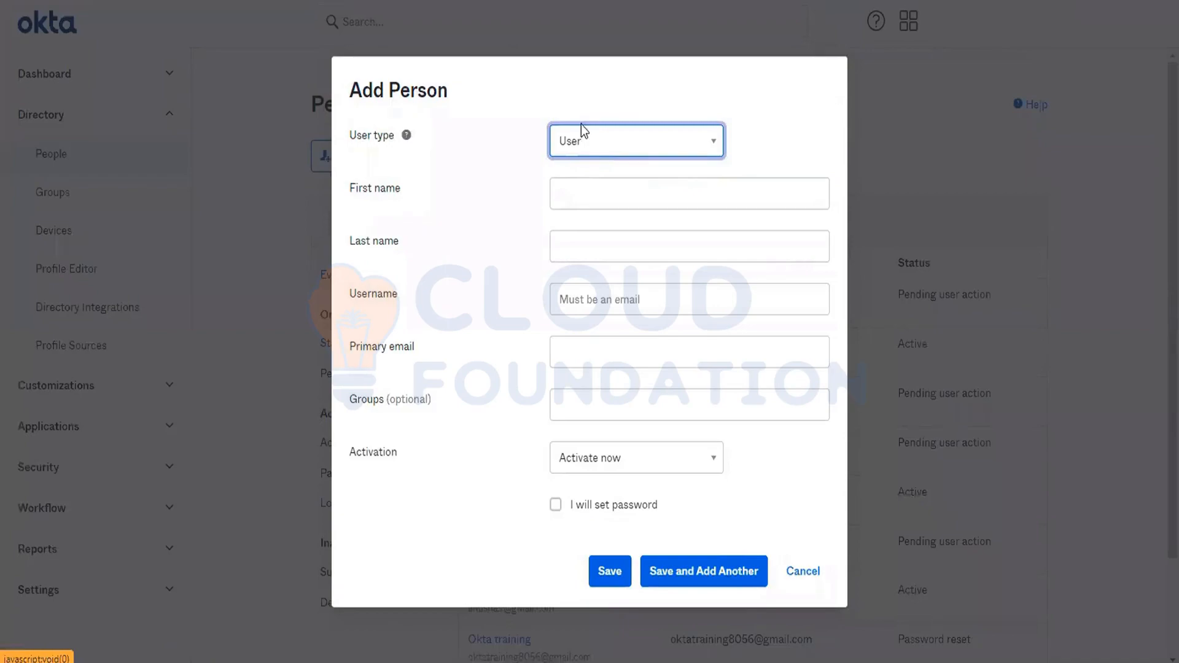
pyautogui.doubleClick(581, 144)
pyautogui.click(581, 147)
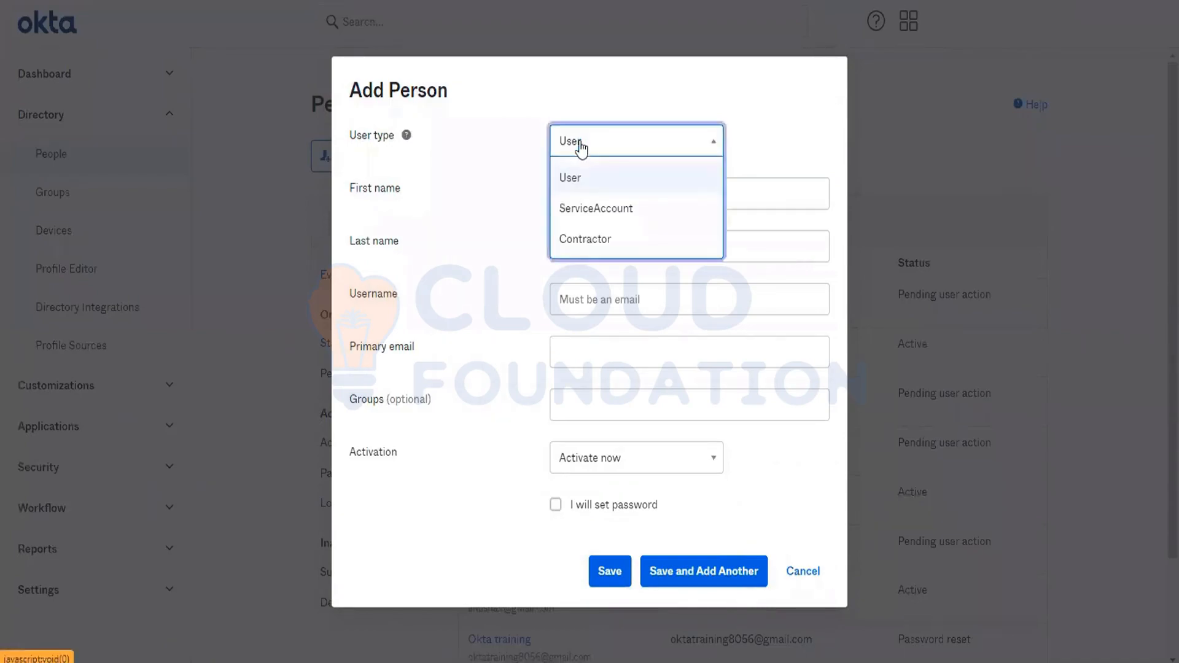
pyautogui.click(594, 237)
# - Check the Joining Date and Vendor Name fields in the Contractor form and cancel adding the person
pyautogui.click(374, 453)
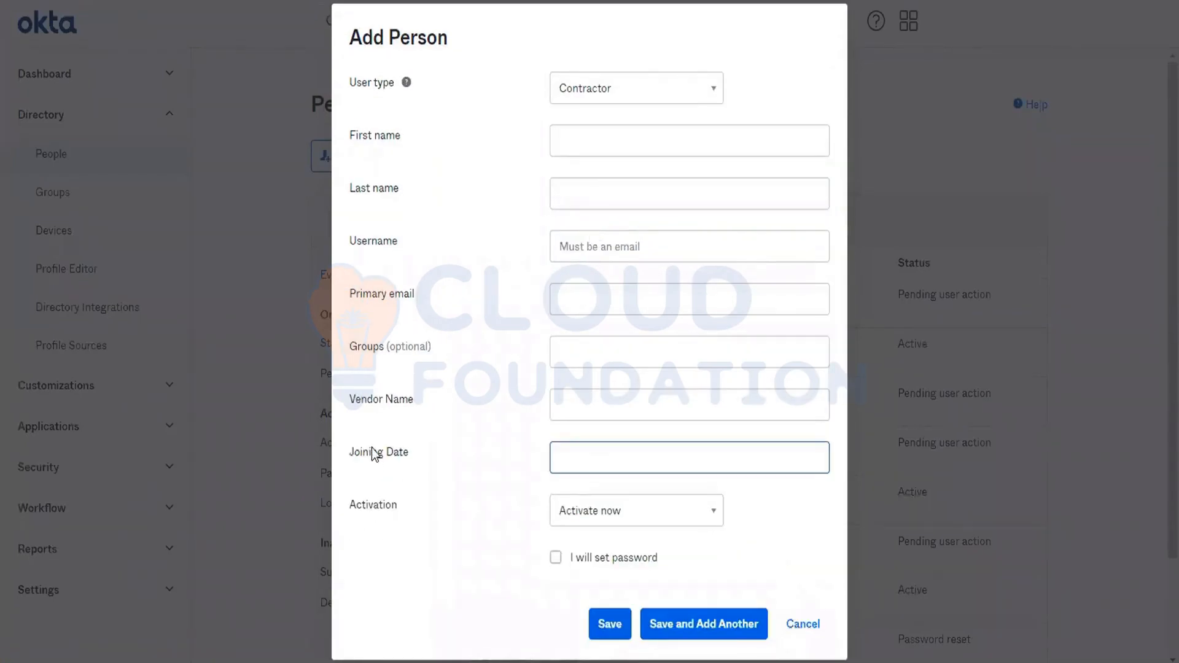
pyautogui.moveTo(372, 453); pyautogui.dragTo(481, 458)
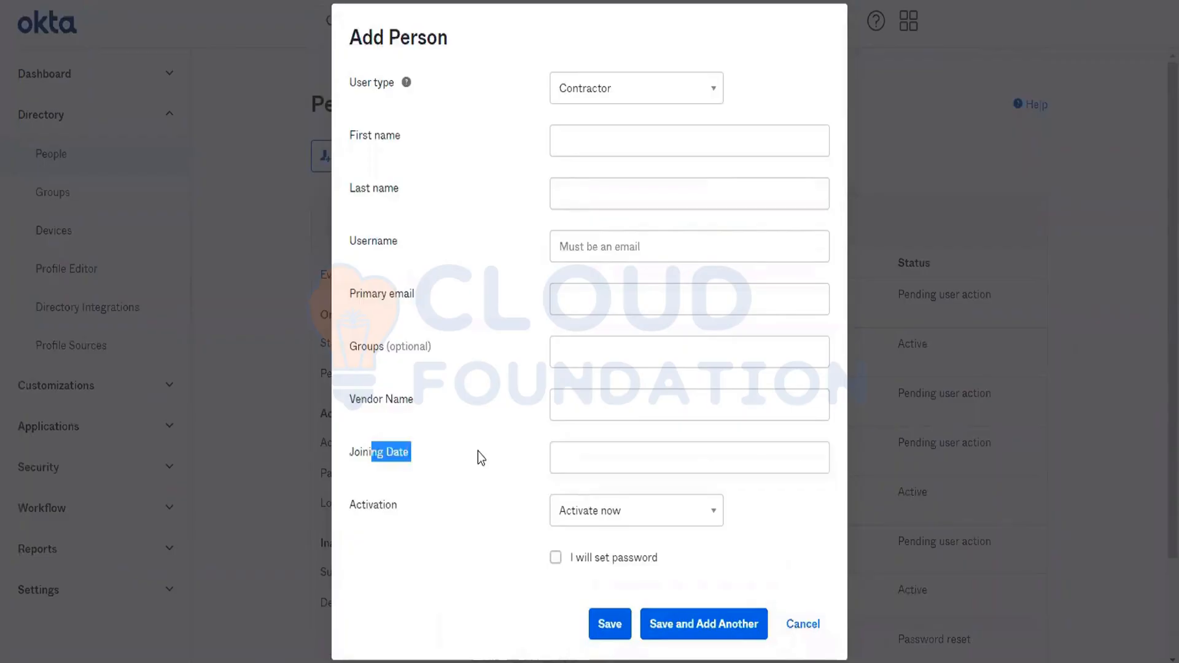
pyautogui.click(639, 451)
pyautogui.moveTo(348, 400); pyautogui.dragTo(545, 424)
pyautogui.click(603, 399)
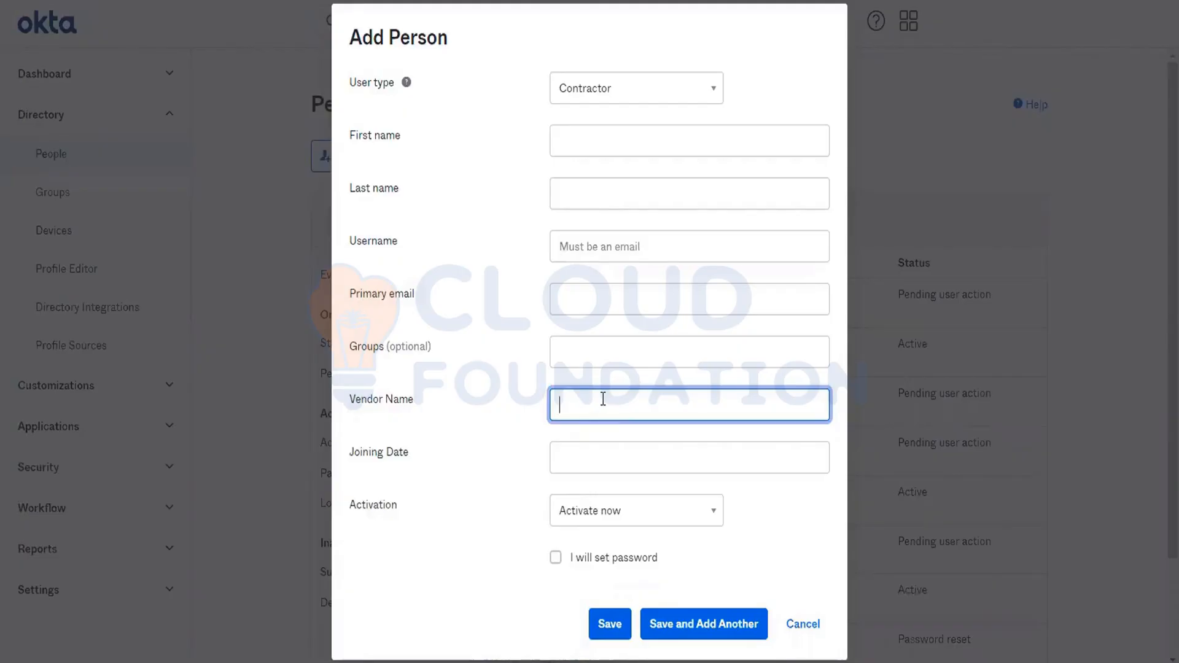
pyautogui.click(802, 625)
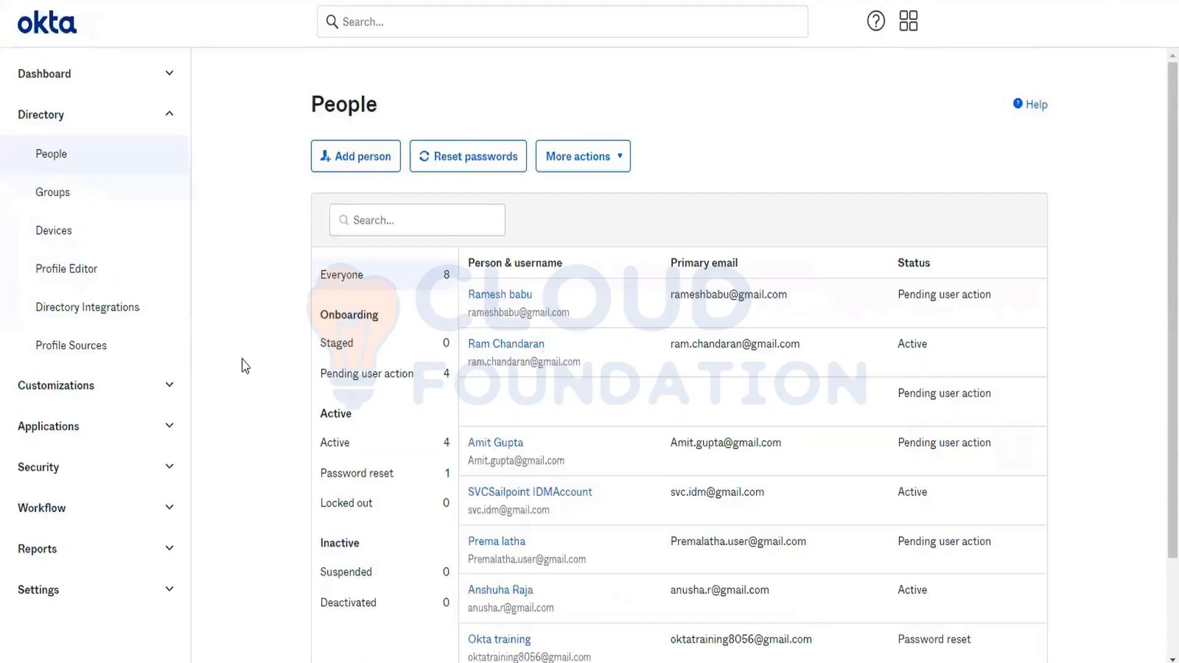
# - Open the default User profile in the Profile Editor and review its full attribute list
pyautogui.click(46, 282)
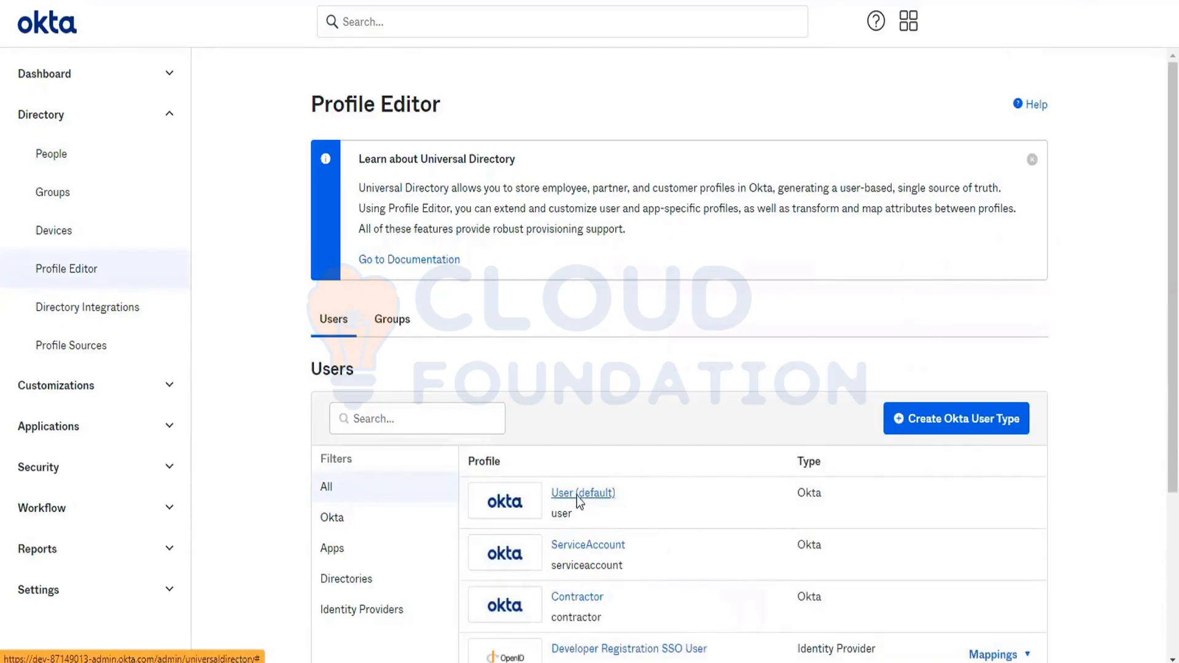
pyautogui.click(580, 495)
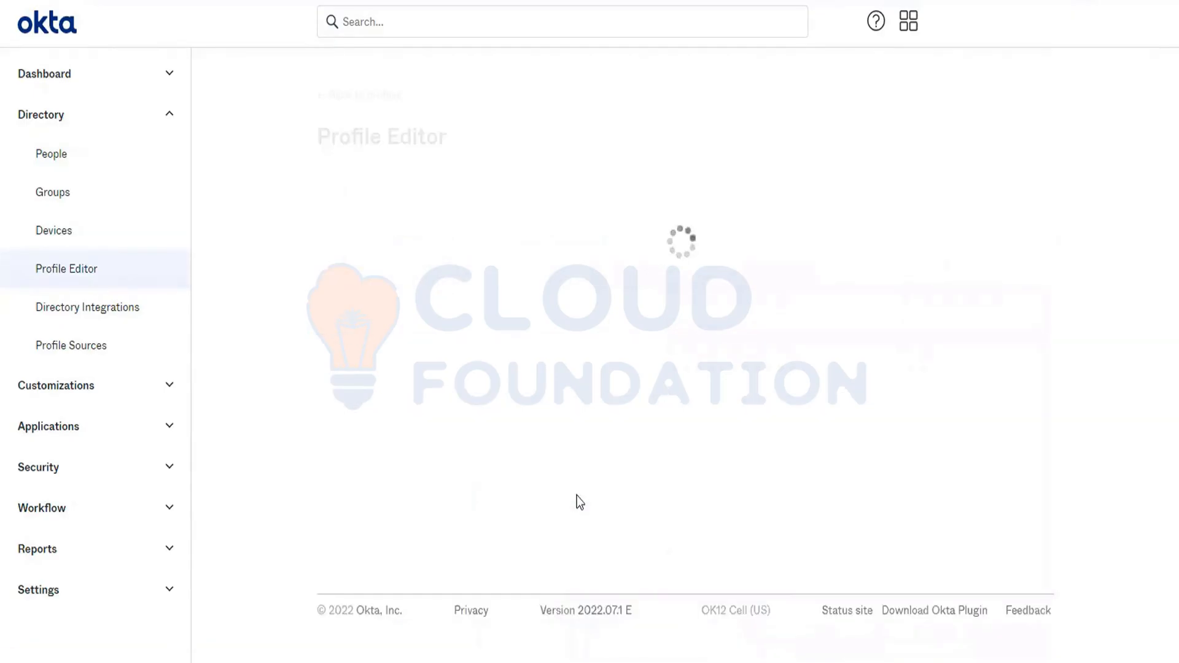
pyautogui.scroll(-7, 756, 472)
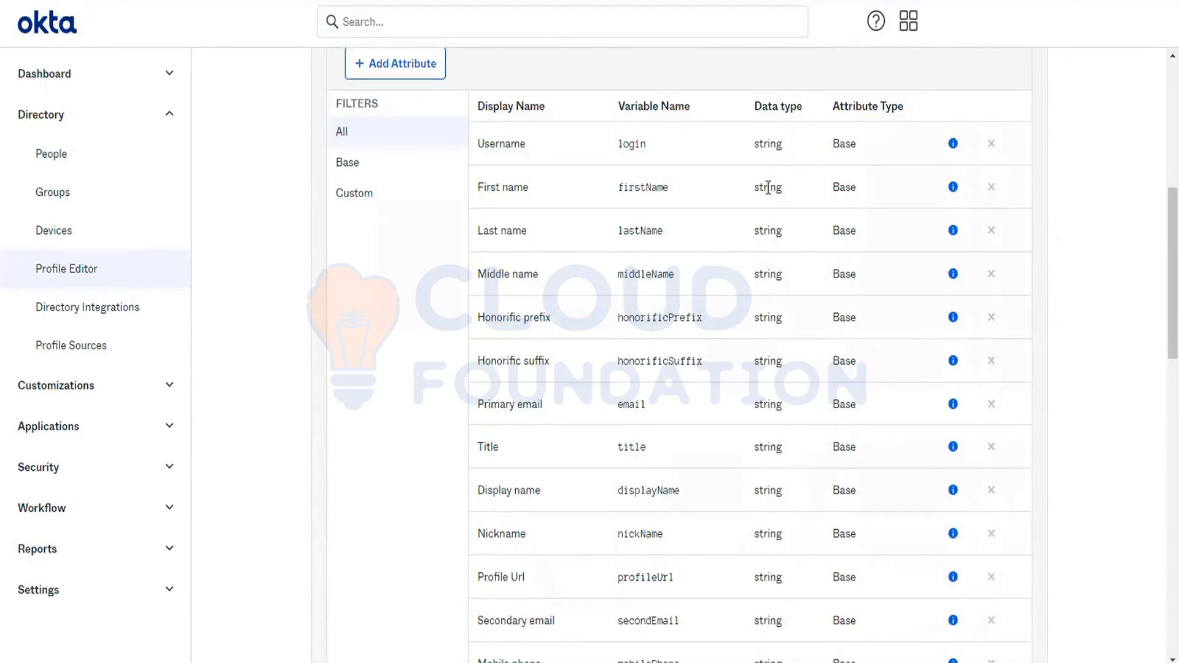
pyautogui.scroll(-5, 775, 349)
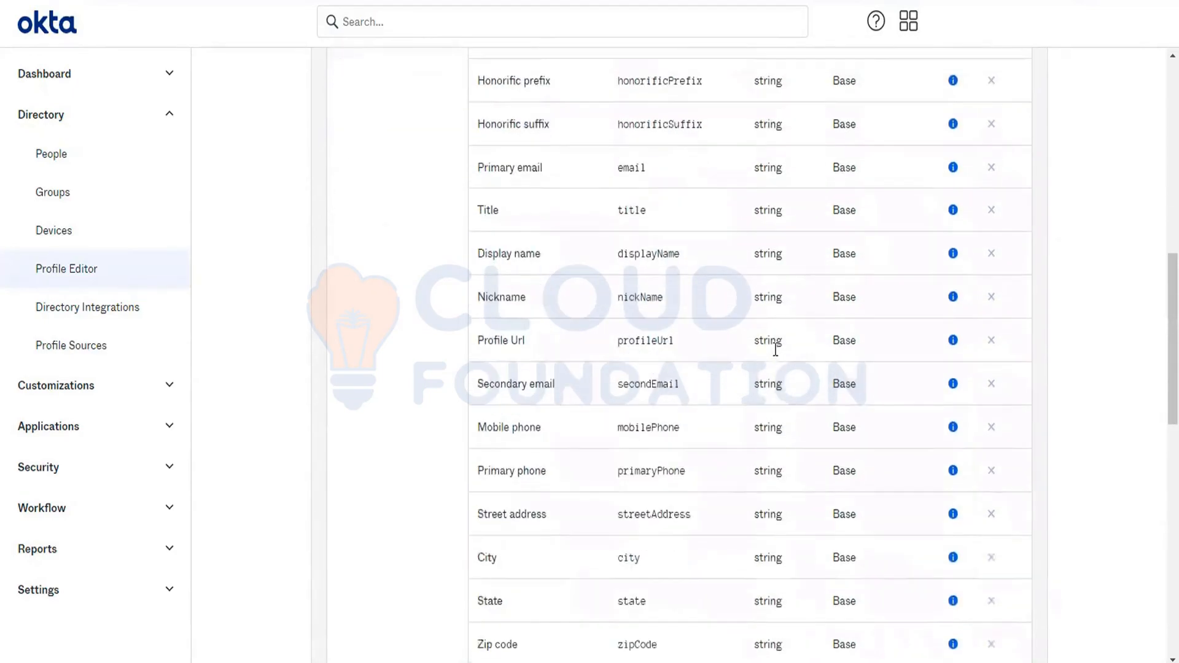
pyautogui.scroll(-7, 776, 452)
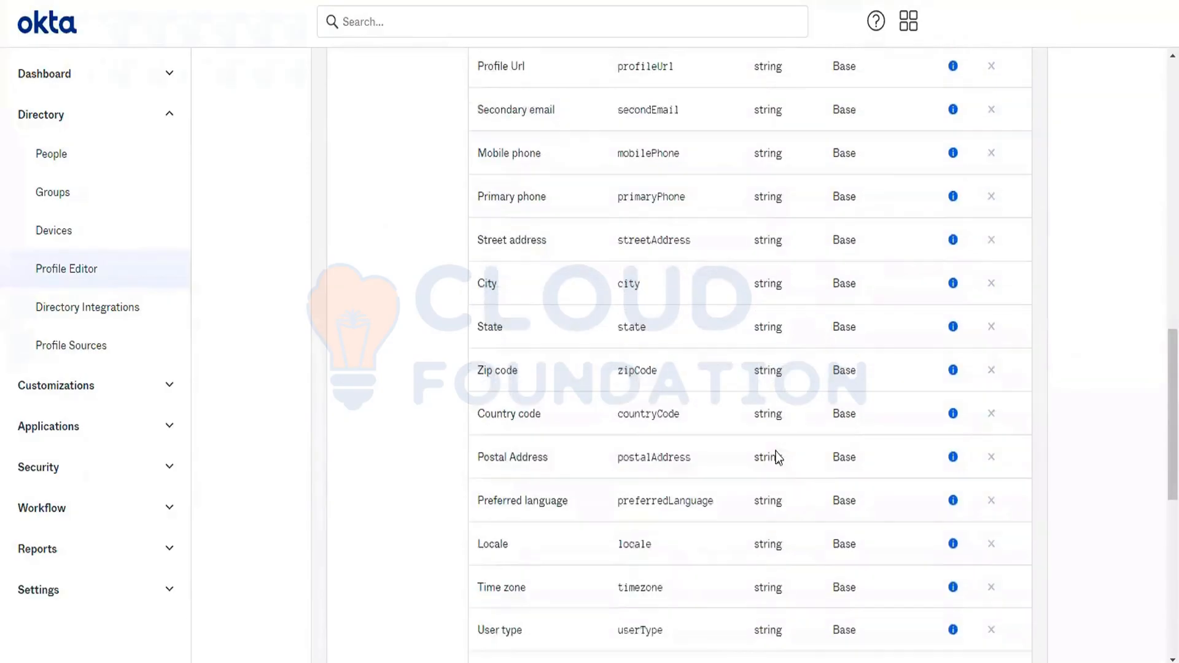
pyautogui.scroll(-3, 775, 453)
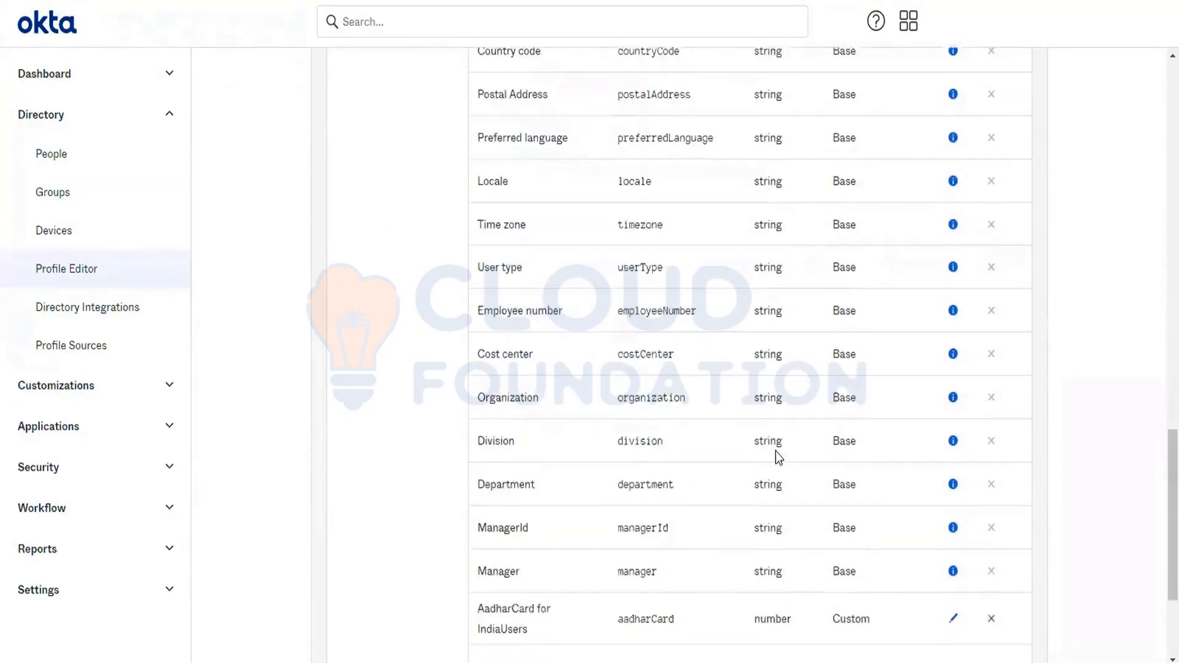
pyautogui.scroll(-2, 776, 451)
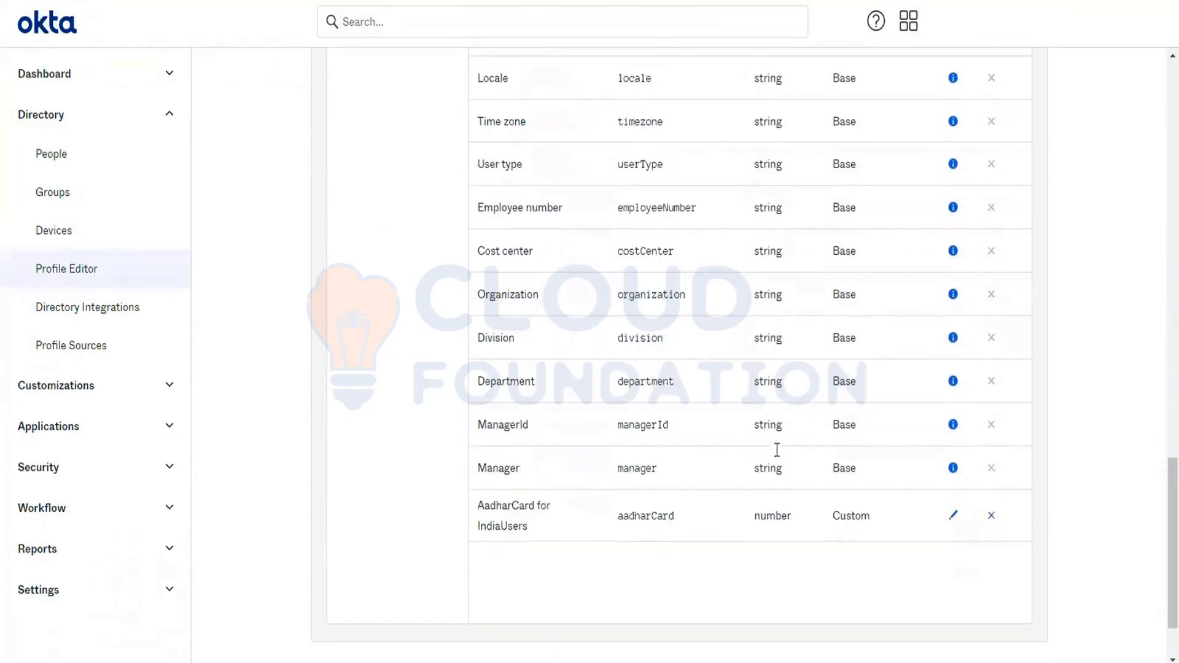
# - Compare the data types of the User profile's base attributes with that of the custom AadharCard for IndiaUsers attribute
pyautogui.moveTo(771, 471); pyautogui.dragTo(744, 138)
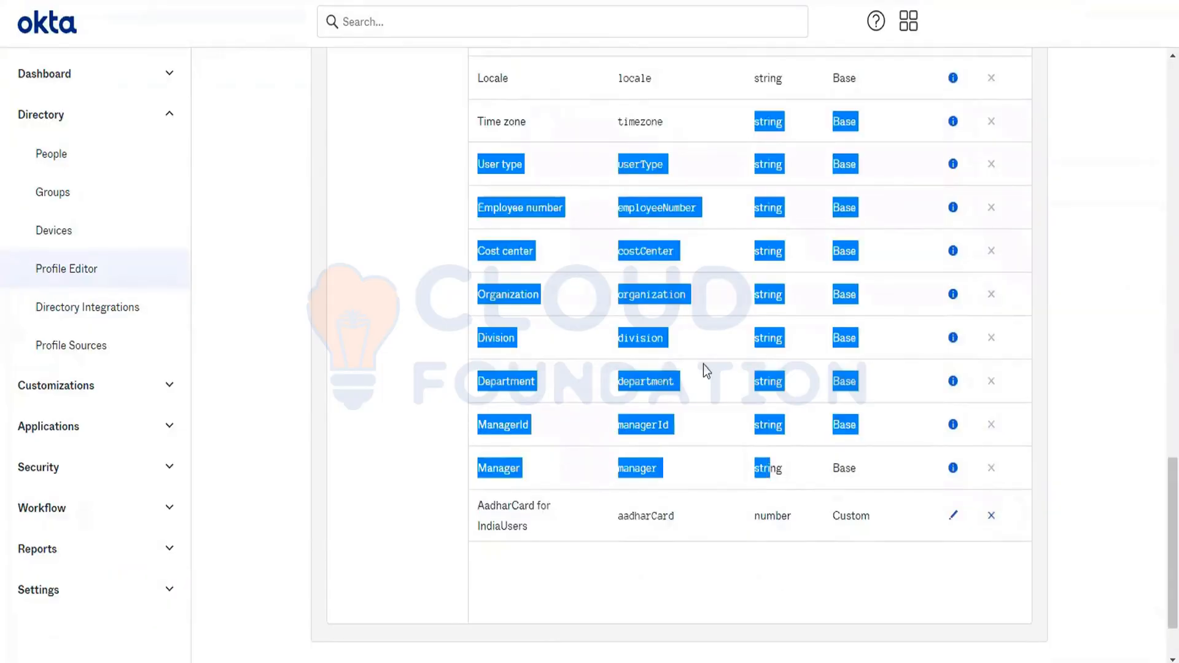
pyautogui.doubleClick(507, 505)
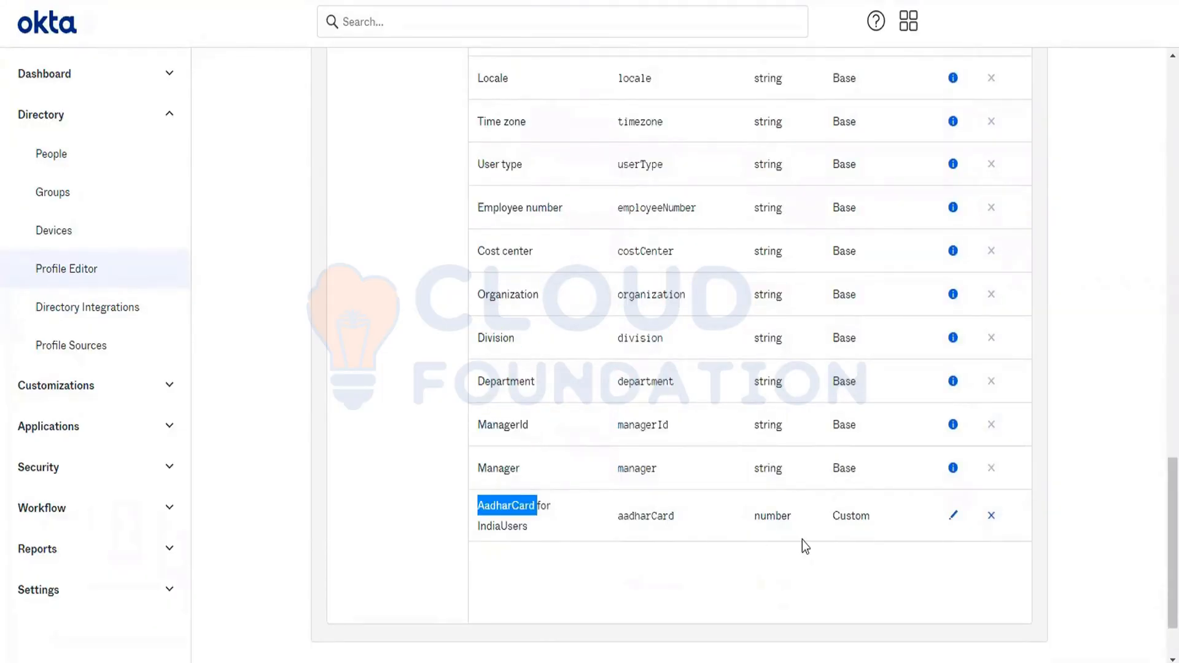
pyautogui.doubleClick(774, 517)
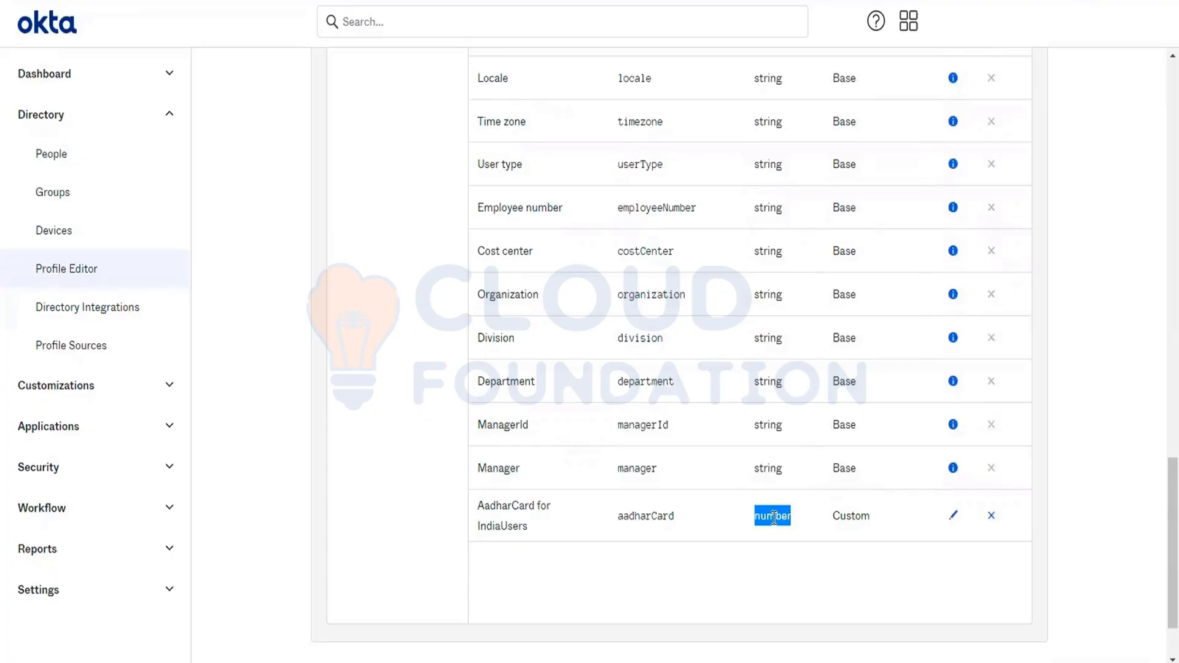
pyautogui.scroll(20, 708, 349)
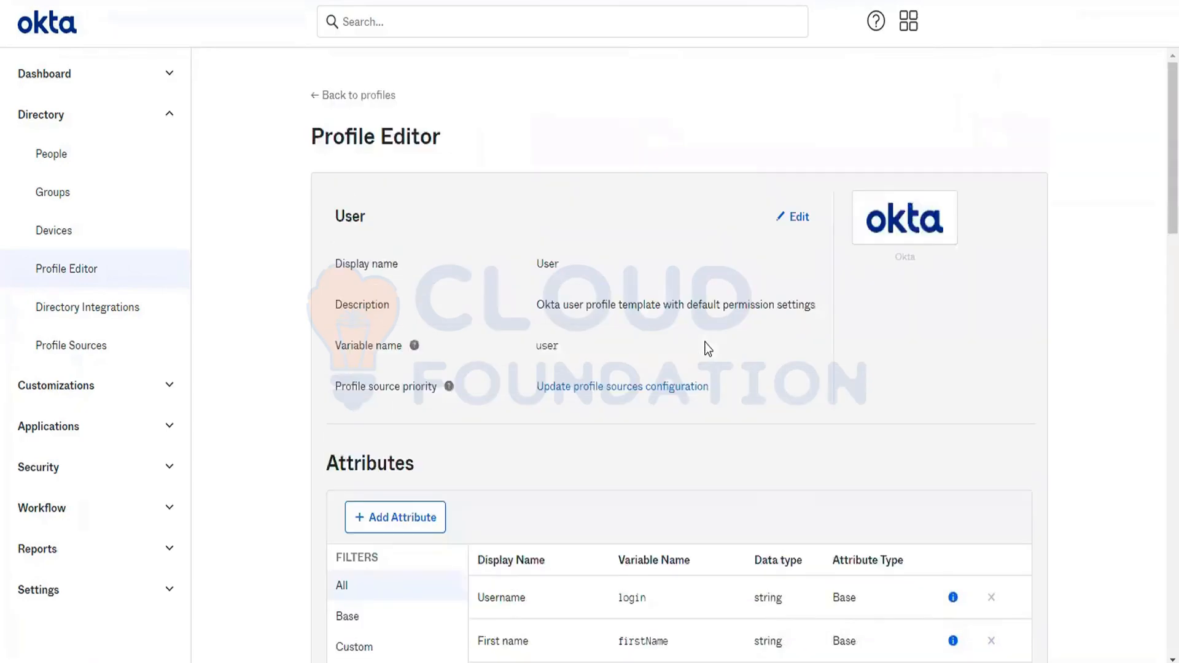
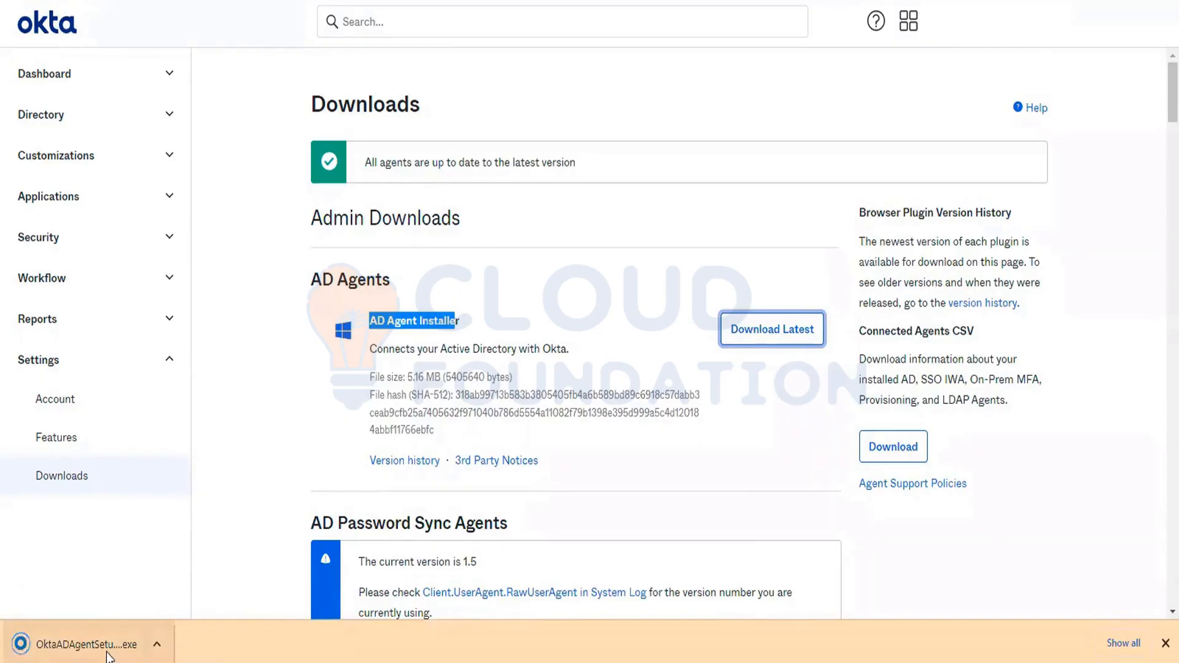
# - Show the downloaded Okta AD agent installer in its folder, and return from the full-screen demo video to the Okta Downloads page
pyautogui.rightClick(109, 650)
pyautogui.click(161, 607)
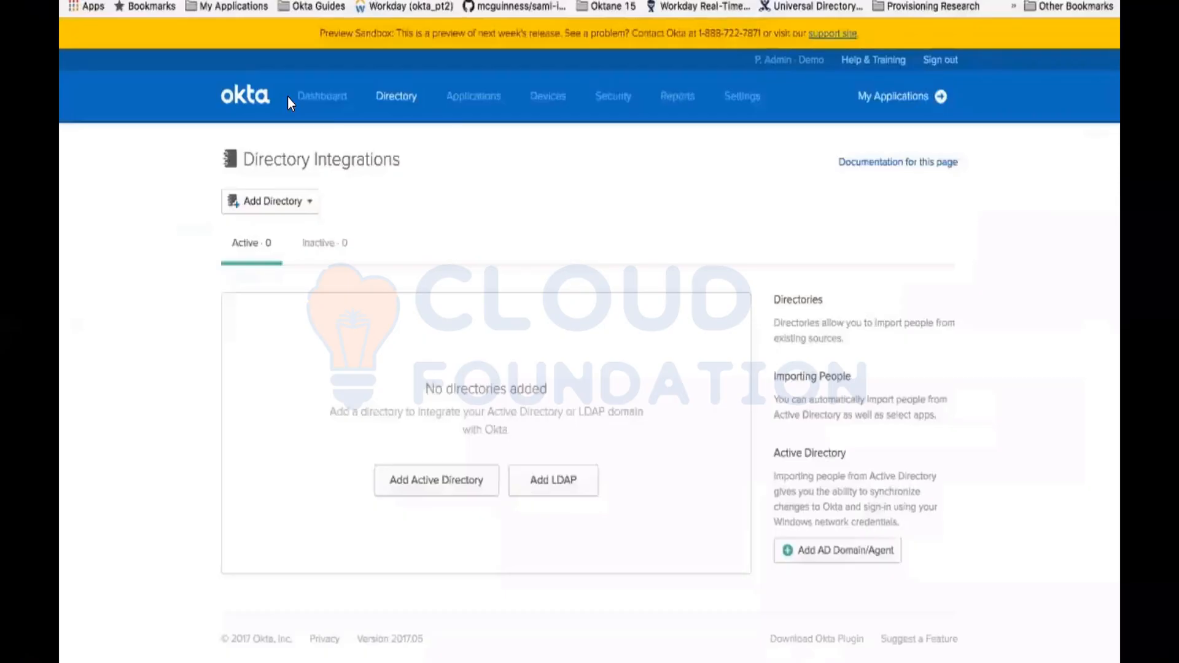
pyautogui.press('Escape')
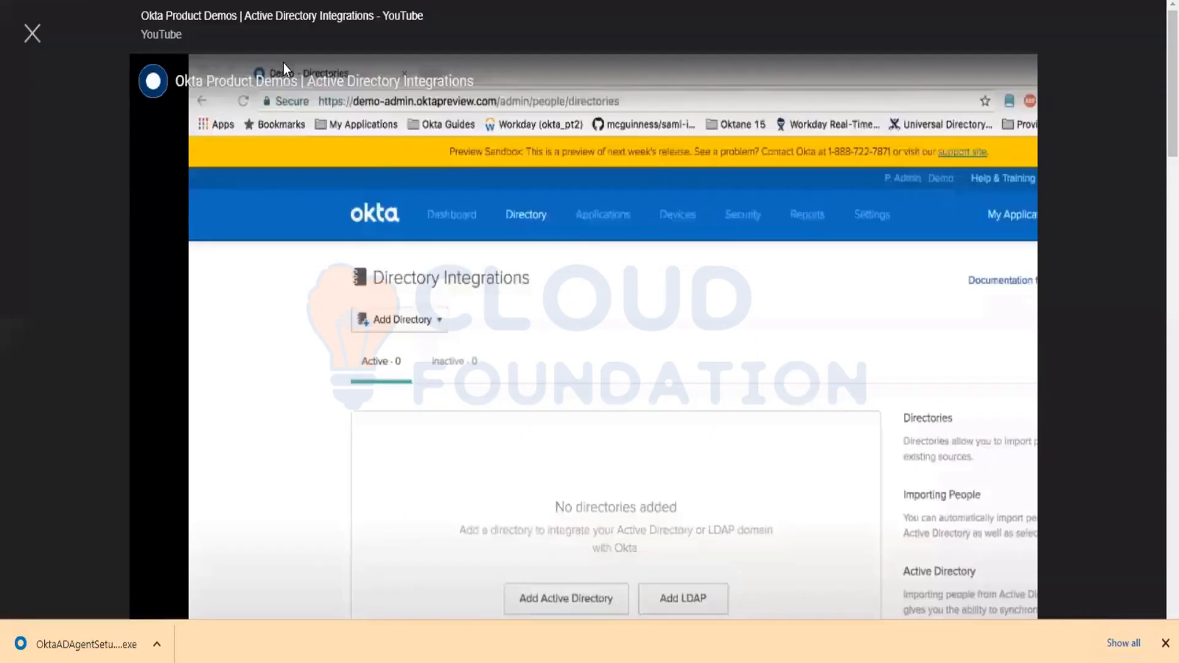
pyautogui.press('Escape')
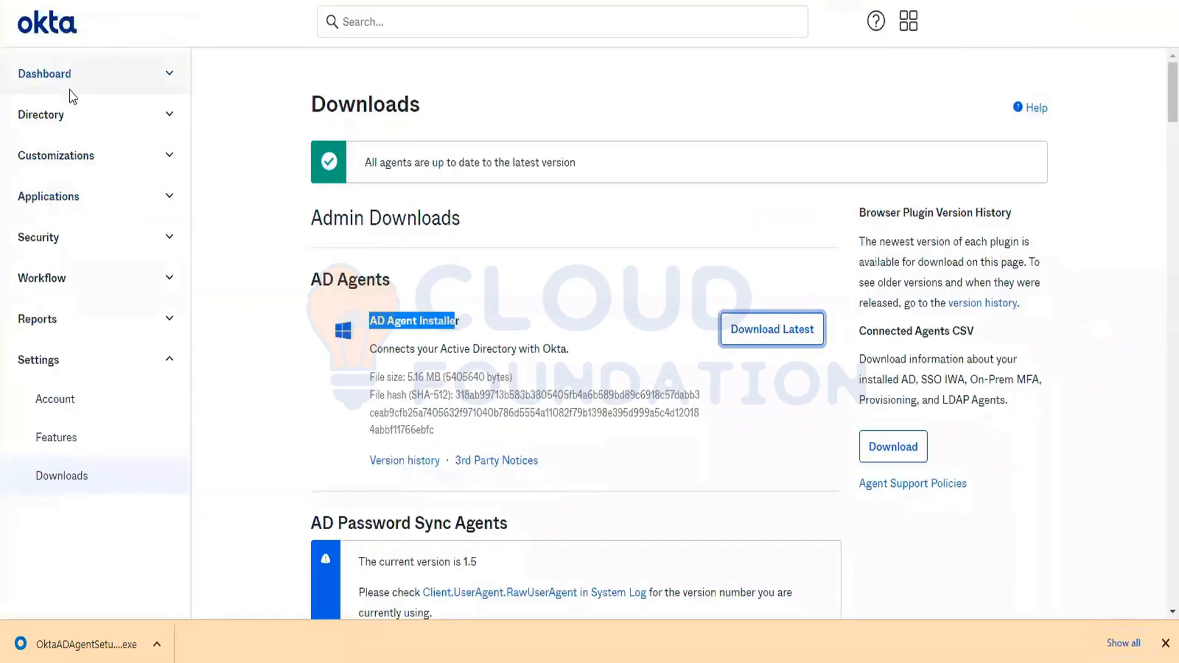
# - Start adding an Active Directory from the Directory Integrations page
pyautogui.click(62, 378)
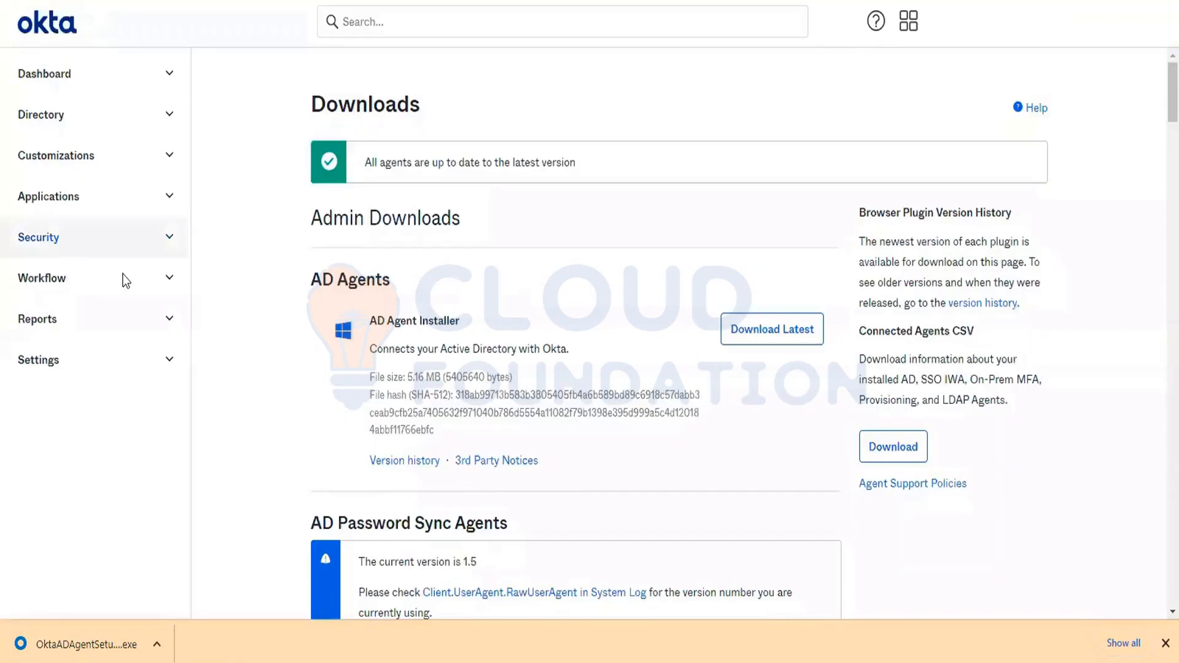
pyautogui.click(97, 122)
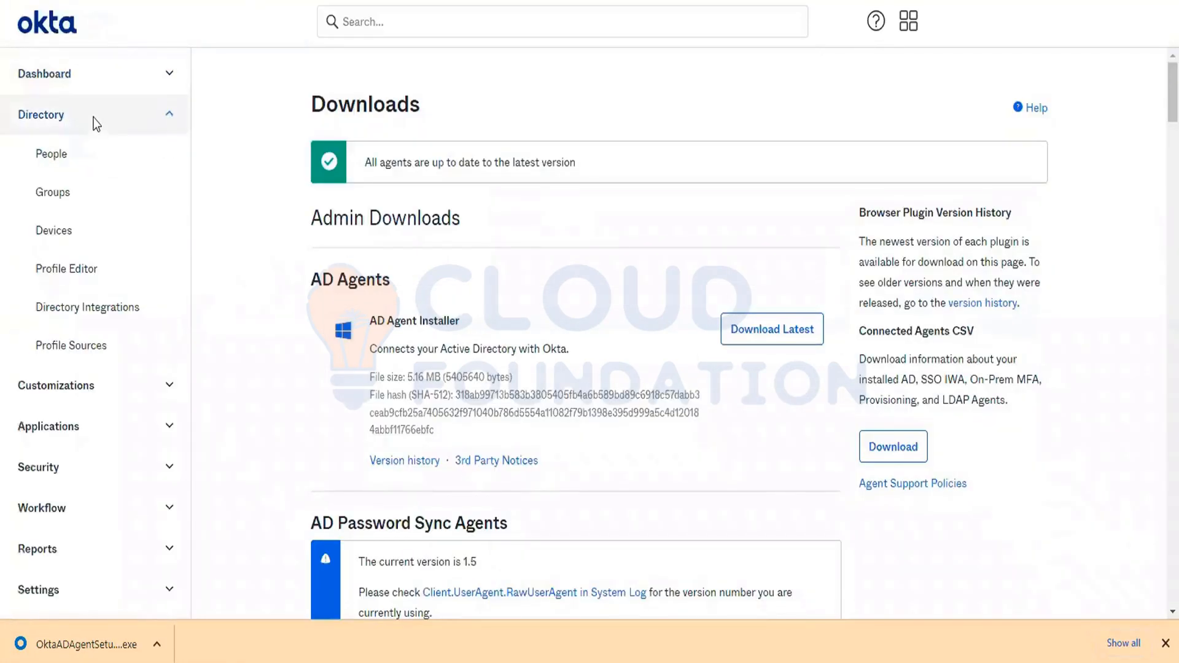
pyautogui.click(92, 310)
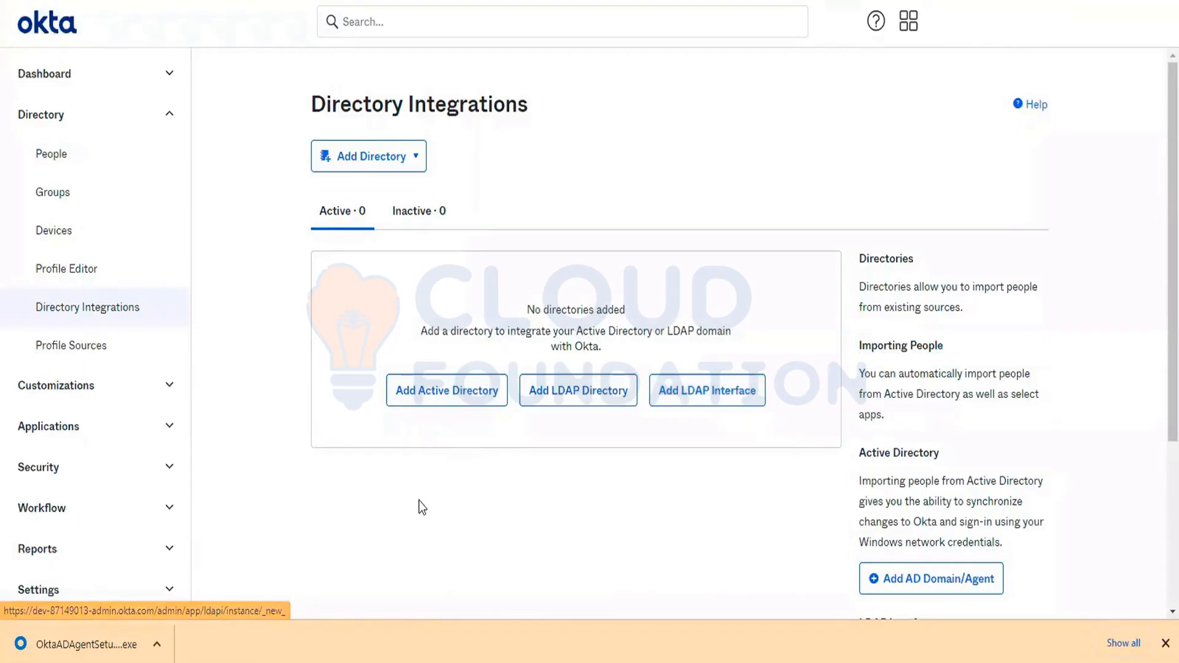
pyautogui.click(434, 403)
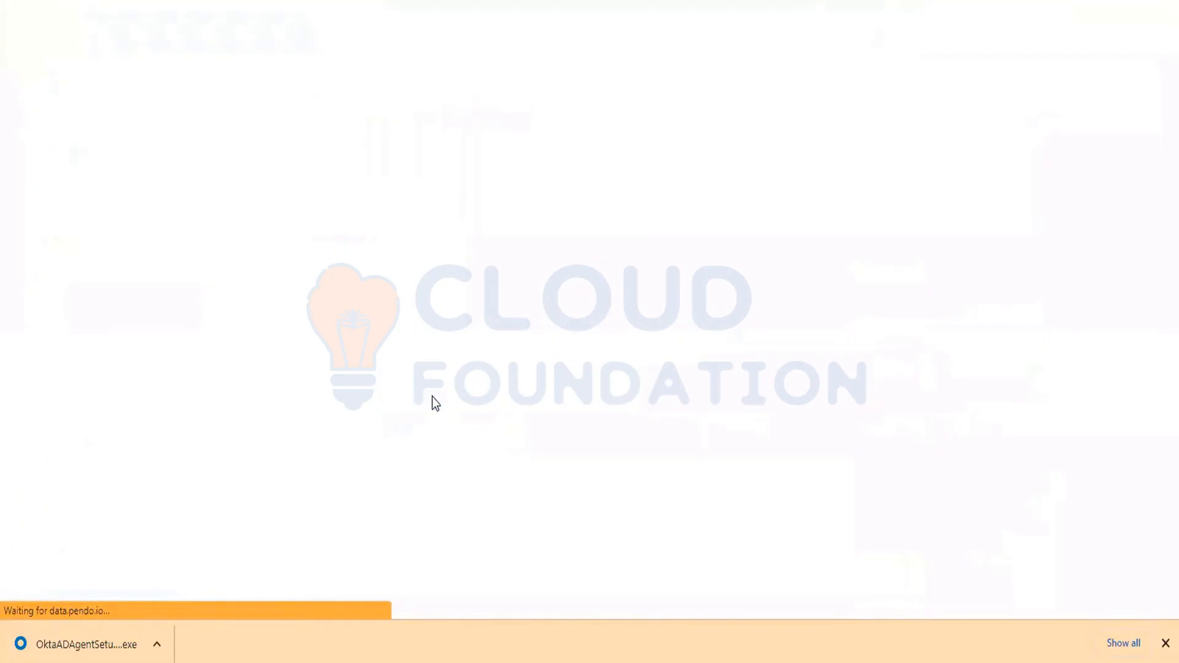
# - Review the agent architecture diagram and the installation requirements, including the Windows Server version and Active Directory domain membership
pyautogui.scroll(-1, 543, 476)
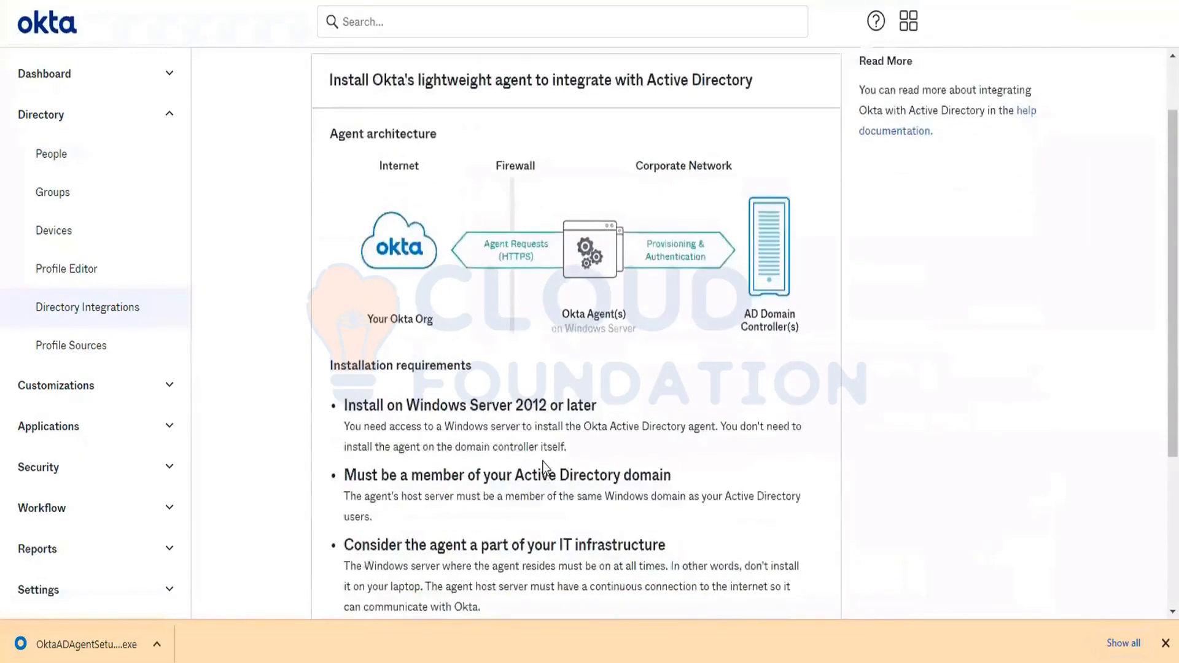
pyautogui.scroll(1, 725, 320)
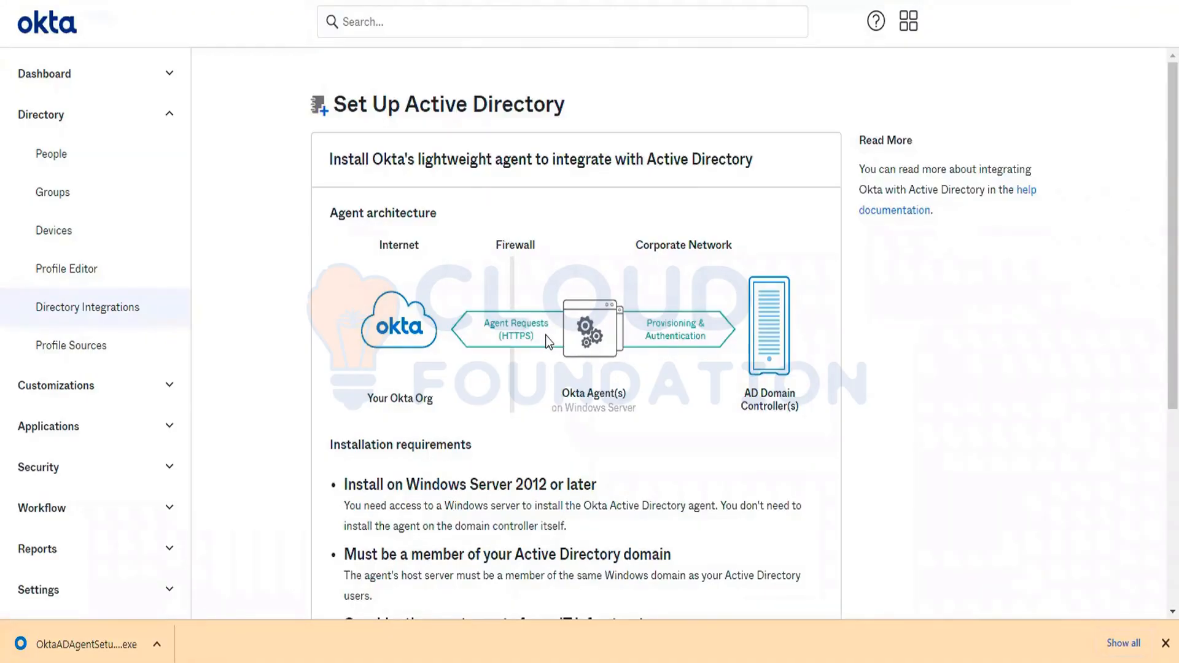
pyautogui.scroll(-4, 547, 336)
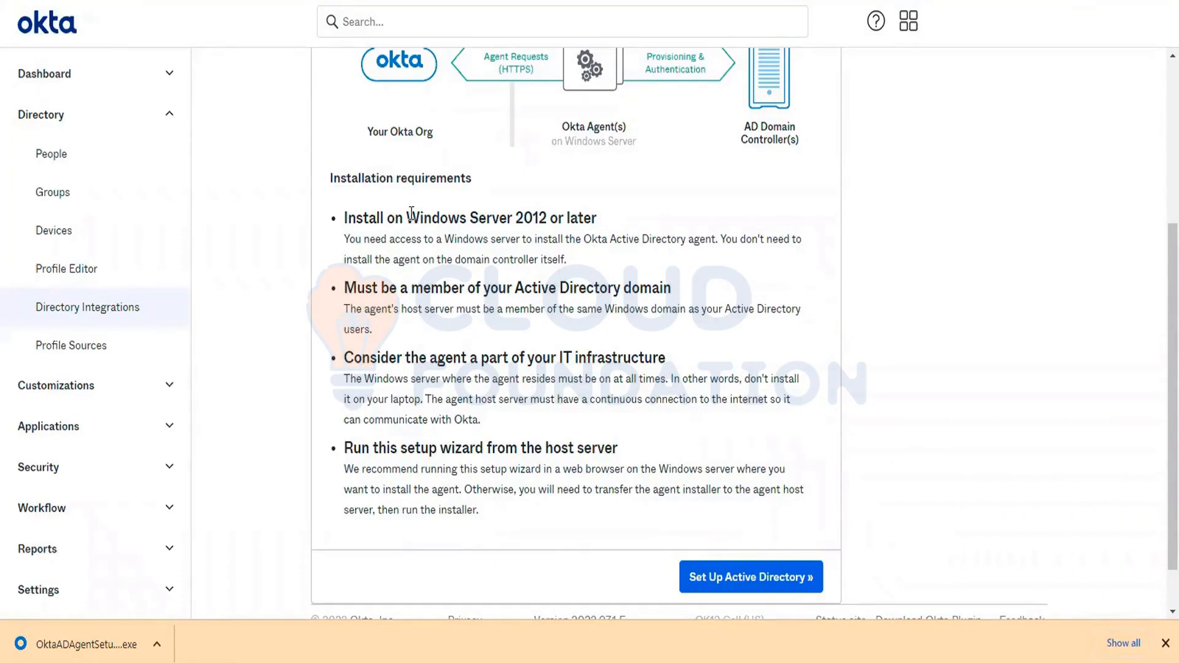
pyautogui.moveTo(407, 218); pyautogui.dragTo(693, 232)
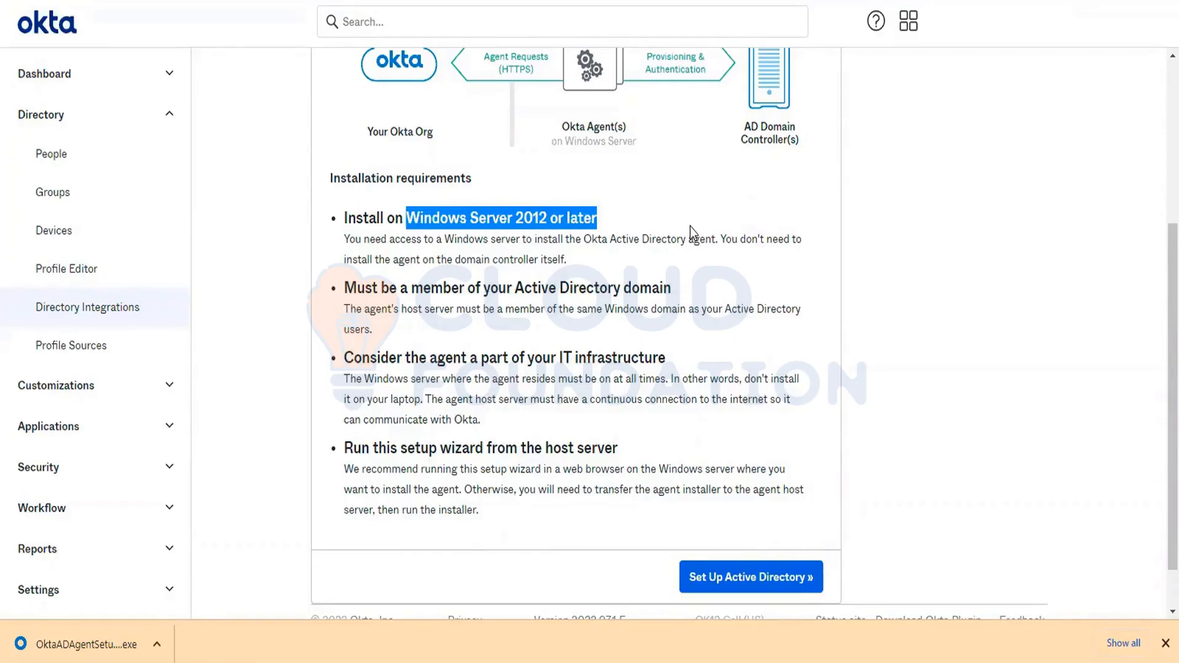
pyautogui.click(686, 229)
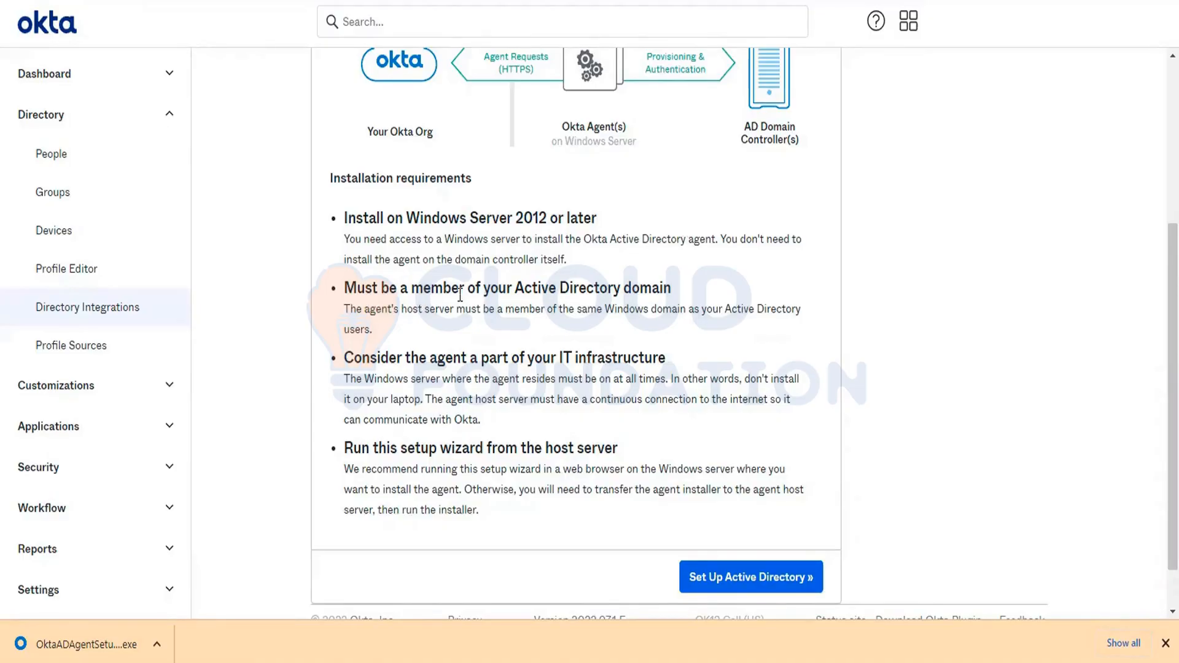
pyautogui.scroll(2, 588, 305)
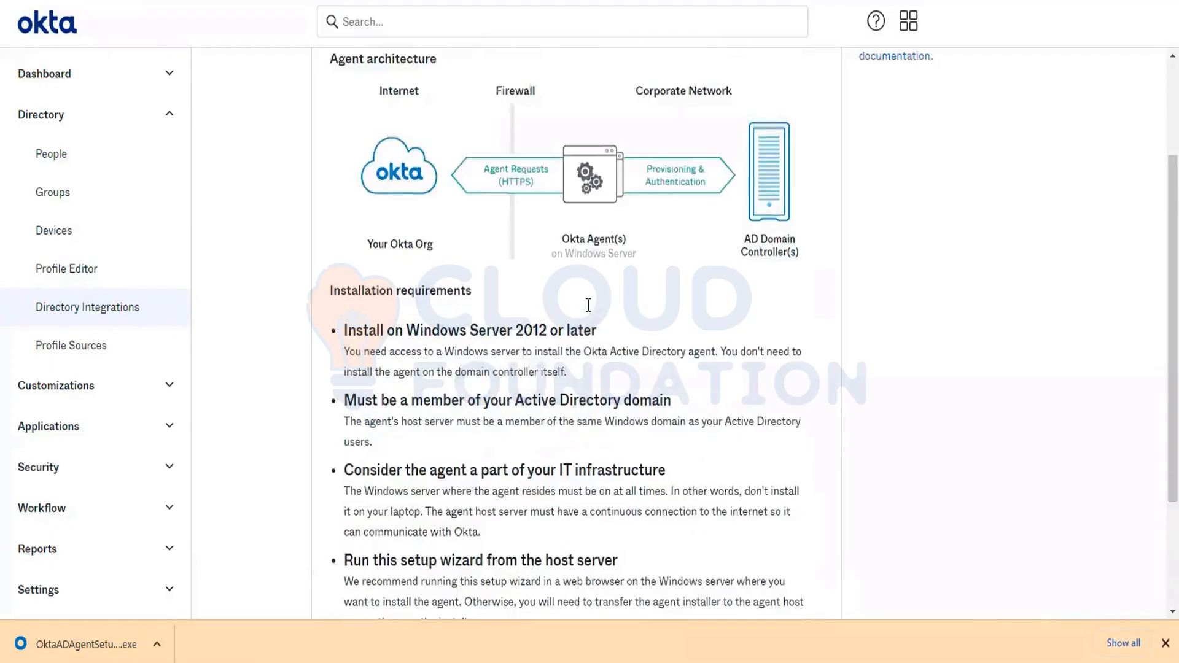
pyautogui.scroll(1, 553, 270)
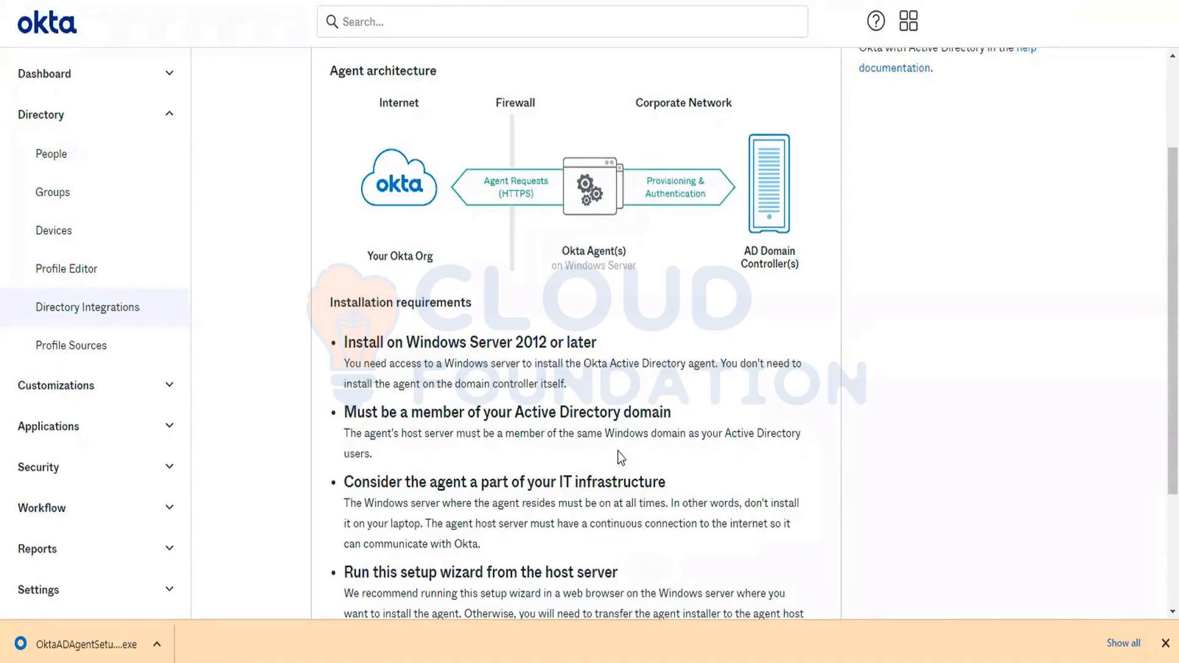
pyautogui.scroll(-2, 619, 458)
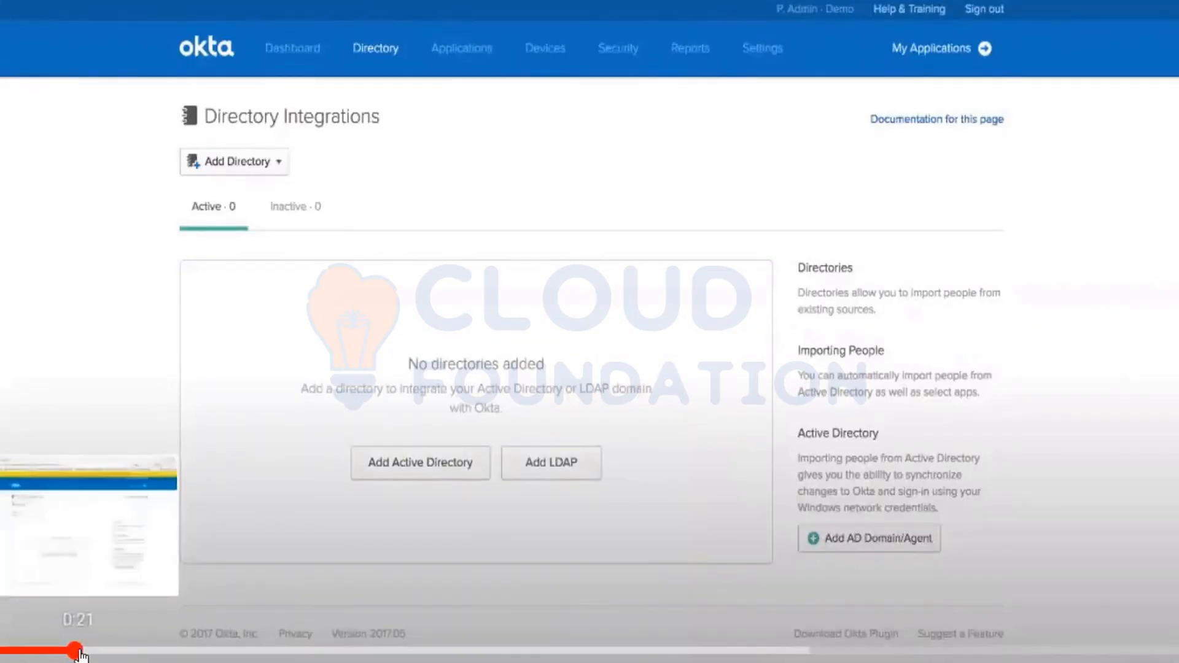
# - Advance the Active Directory integration demo video to the start of the Okta AD Agent installer and exit full screen
pyautogui.click(114, 651)
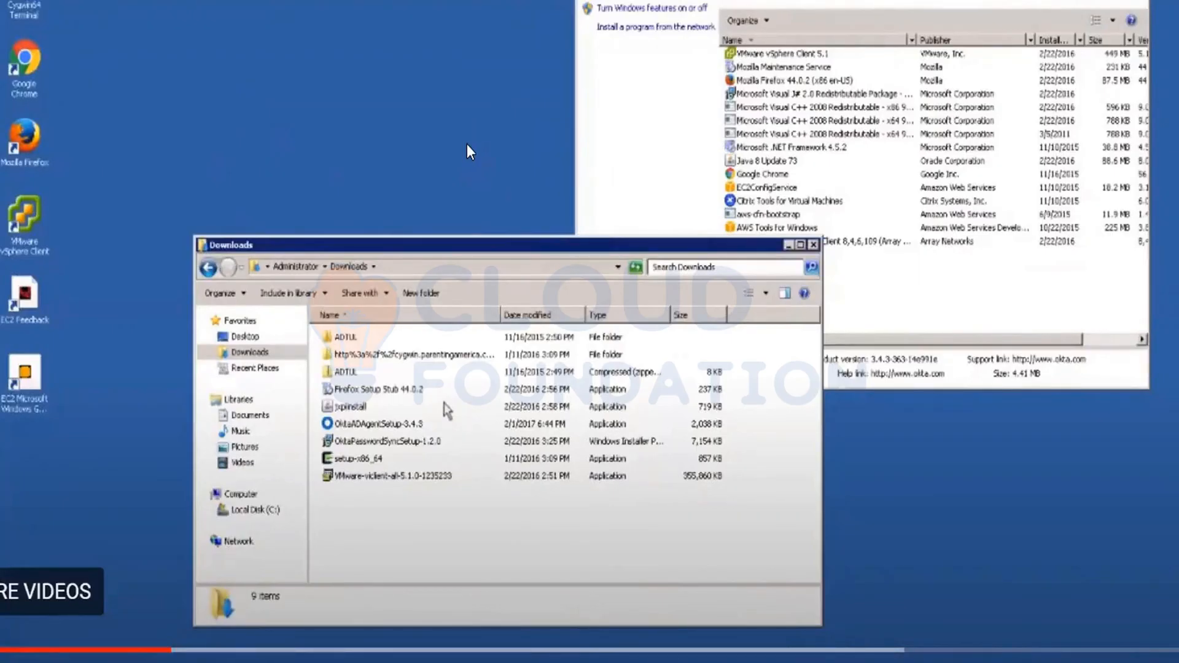
pyautogui.doubleClick(395, 423)
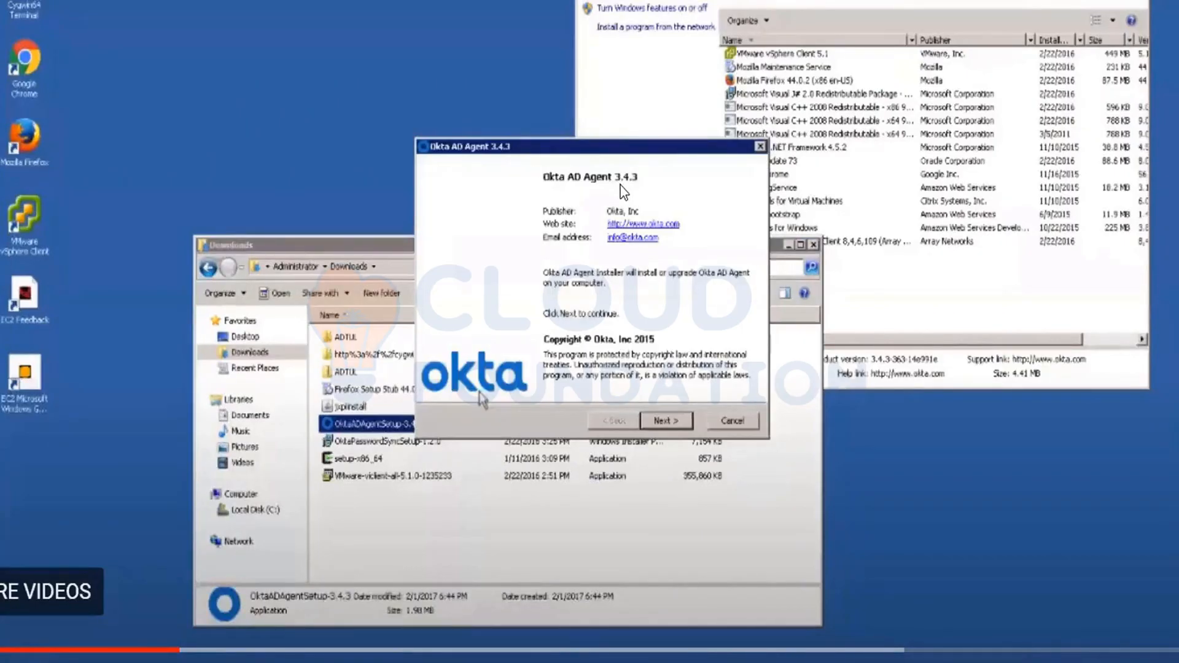
pyautogui.press('Escape')
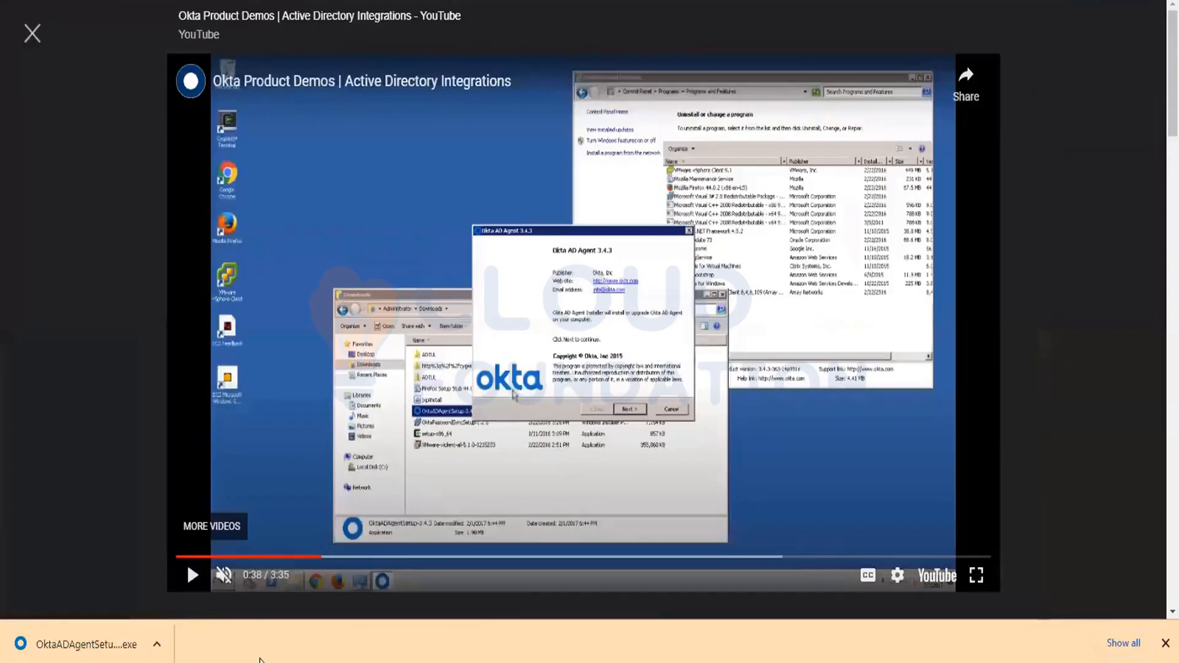
# - Check the downloaded OktaADAgentSetup file in its folder and return to the demo video in full screen
pyautogui.rightClick(70, 646)
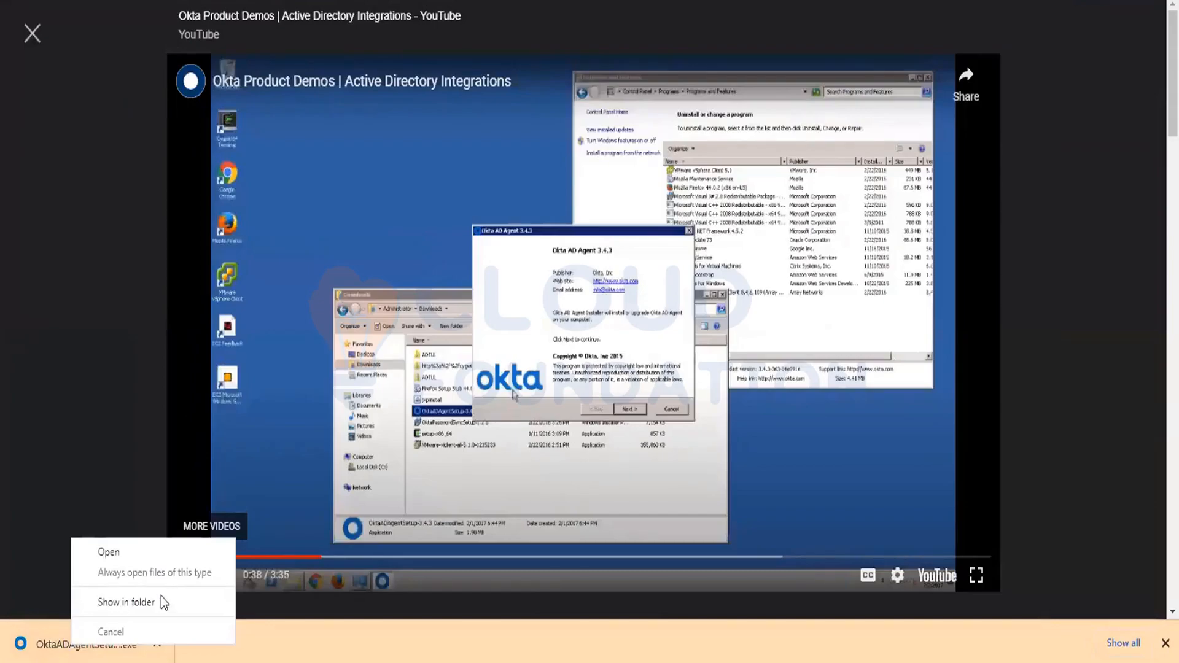
pyautogui.click(126, 602)
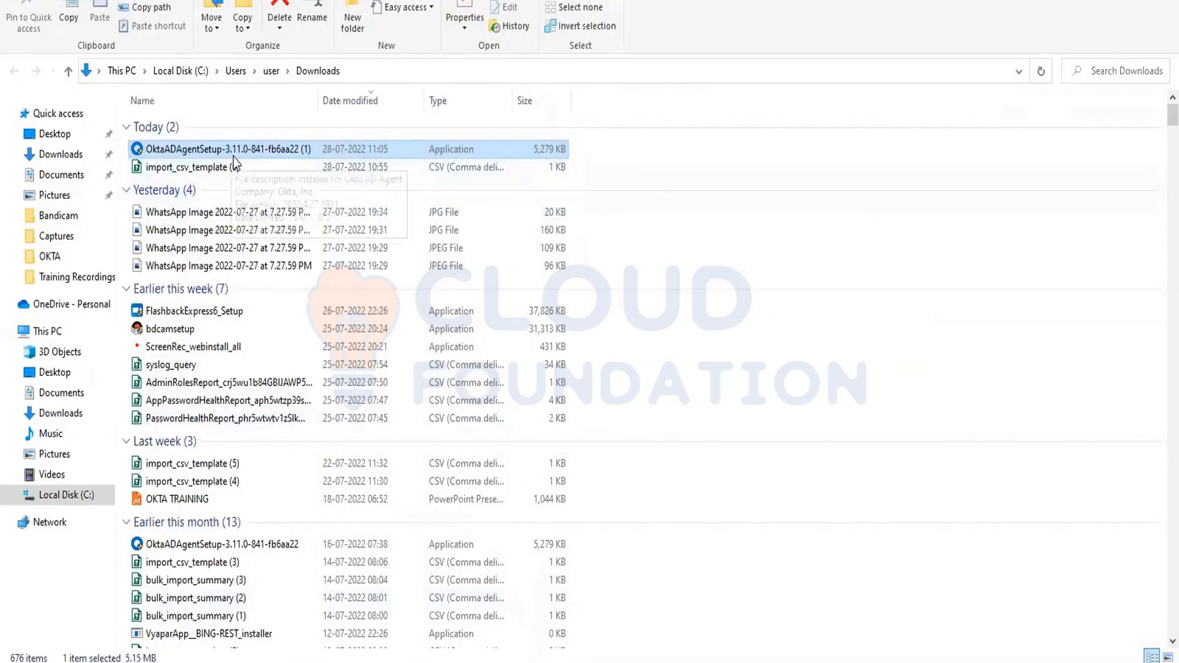
pyautogui.hotkey('alt', 'Tab')
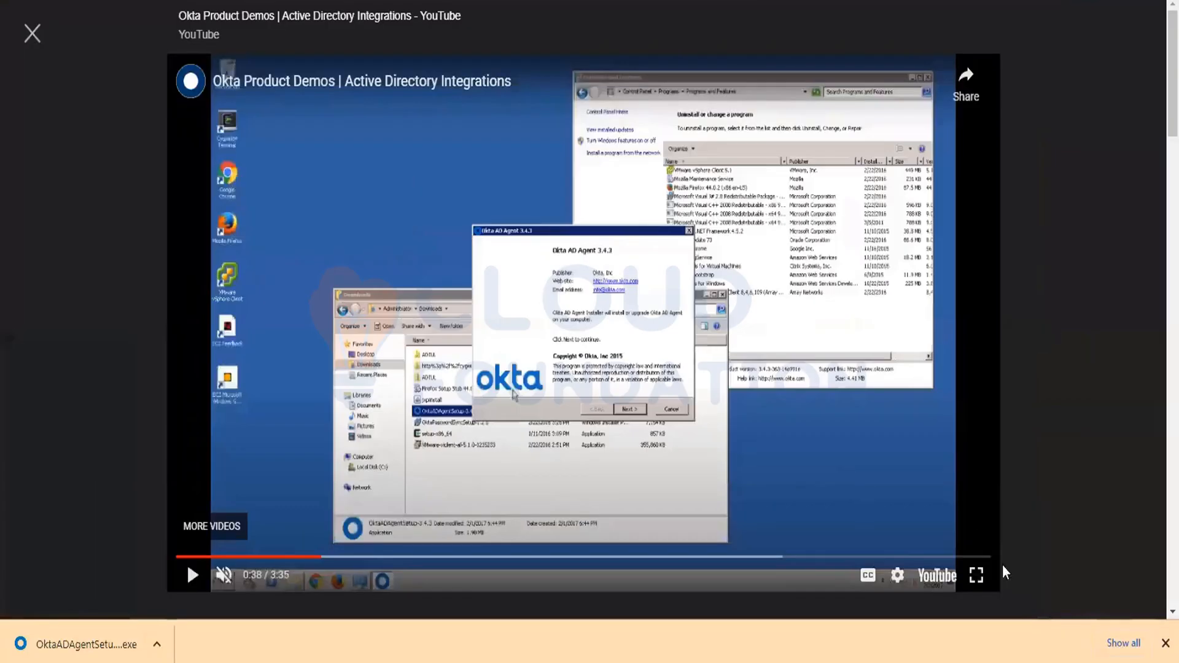
pyautogui.click(976, 576)
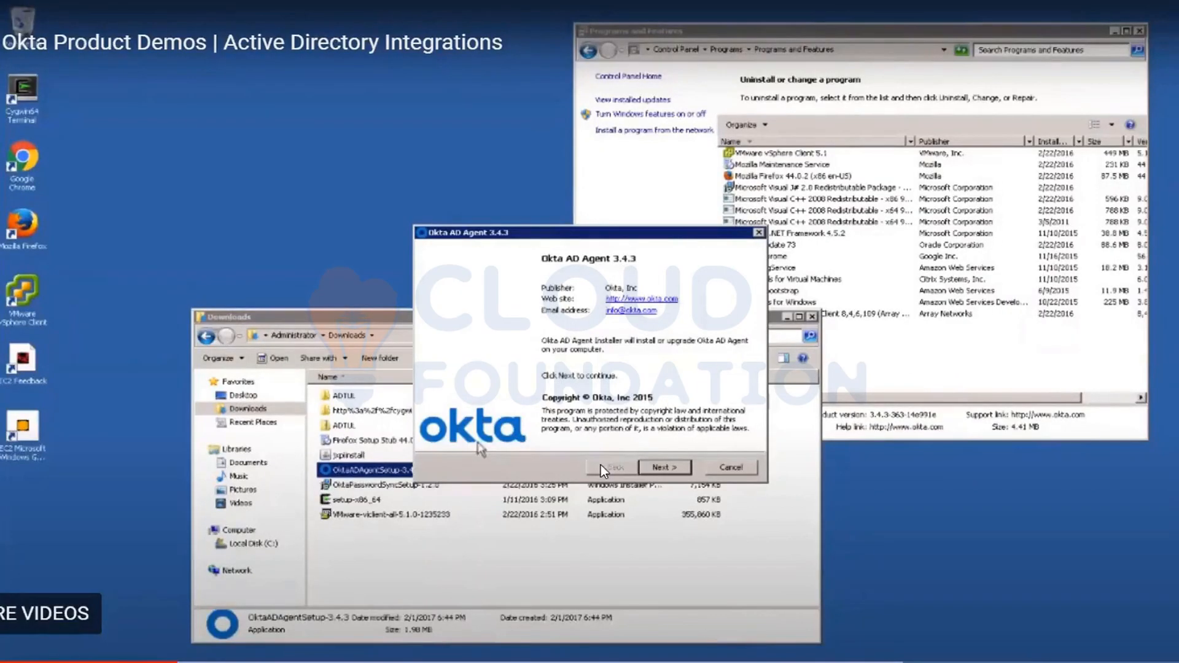
# - Follow the demo installer through the installation folder, AD domain selection and Windows service account pages
pyautogui.click(674, 469)
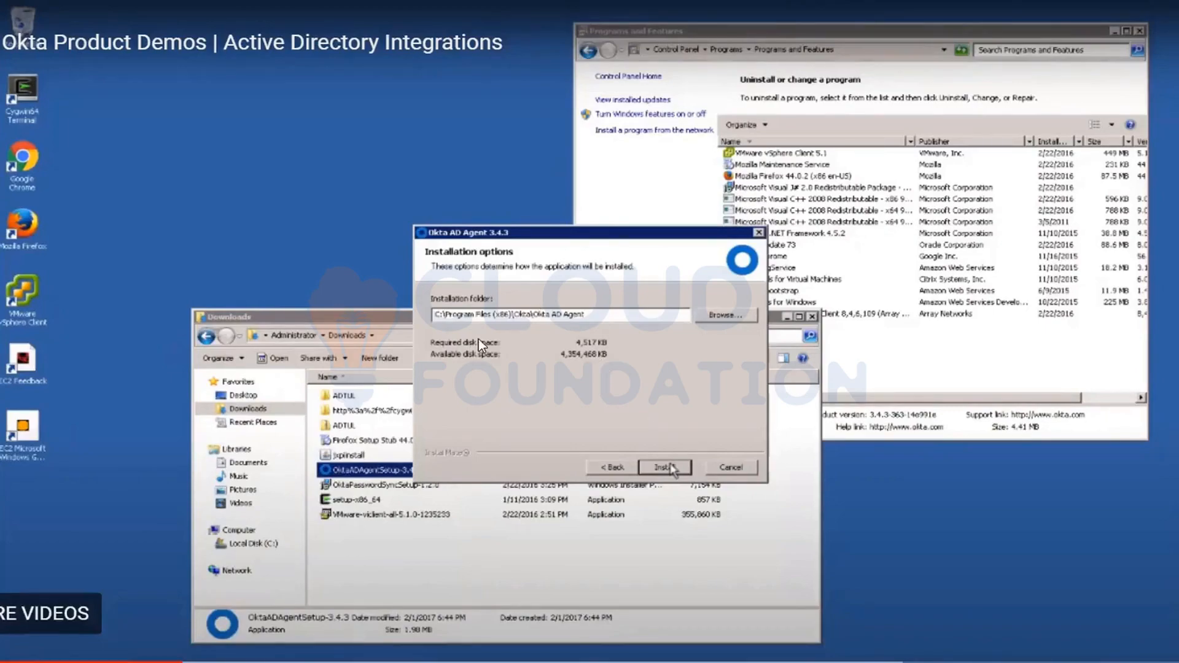
pyautogui.click(670, 467)
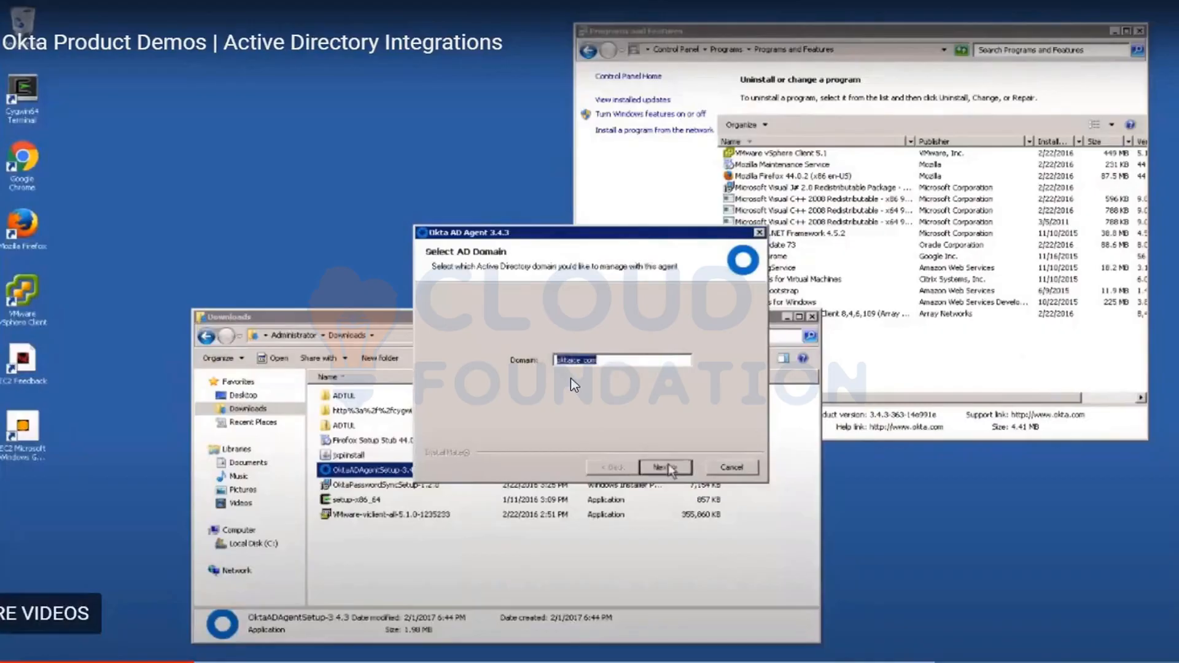
pyautogui.hotkey('ctrl', '+')
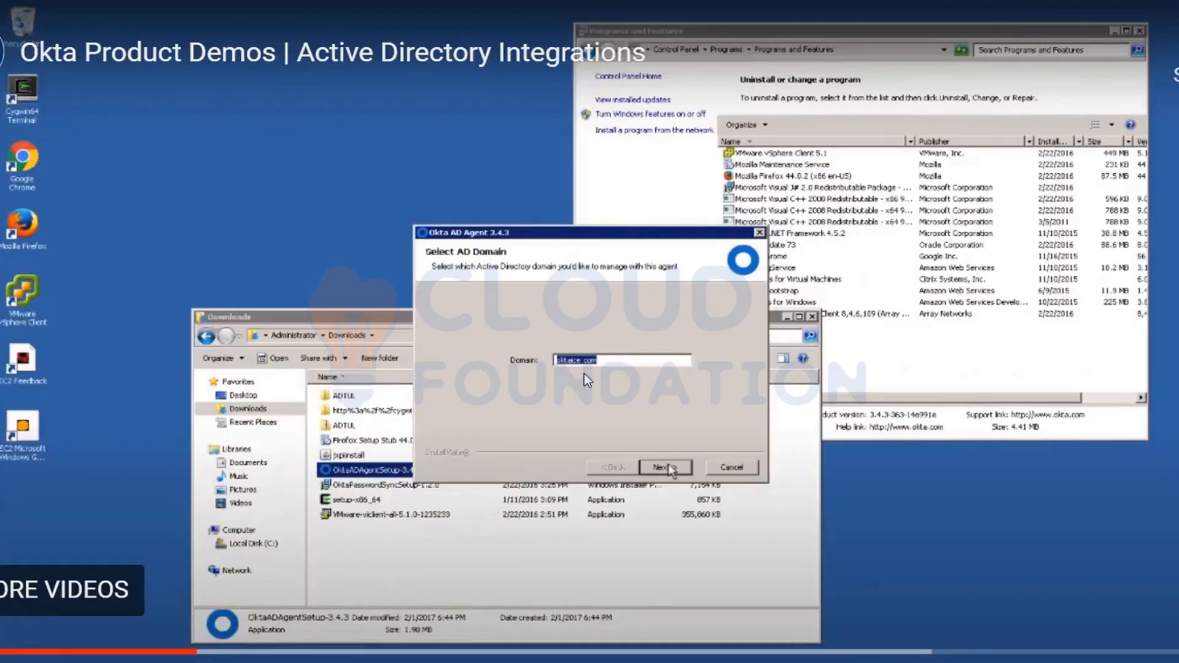
pyautogui.click(666, 467)
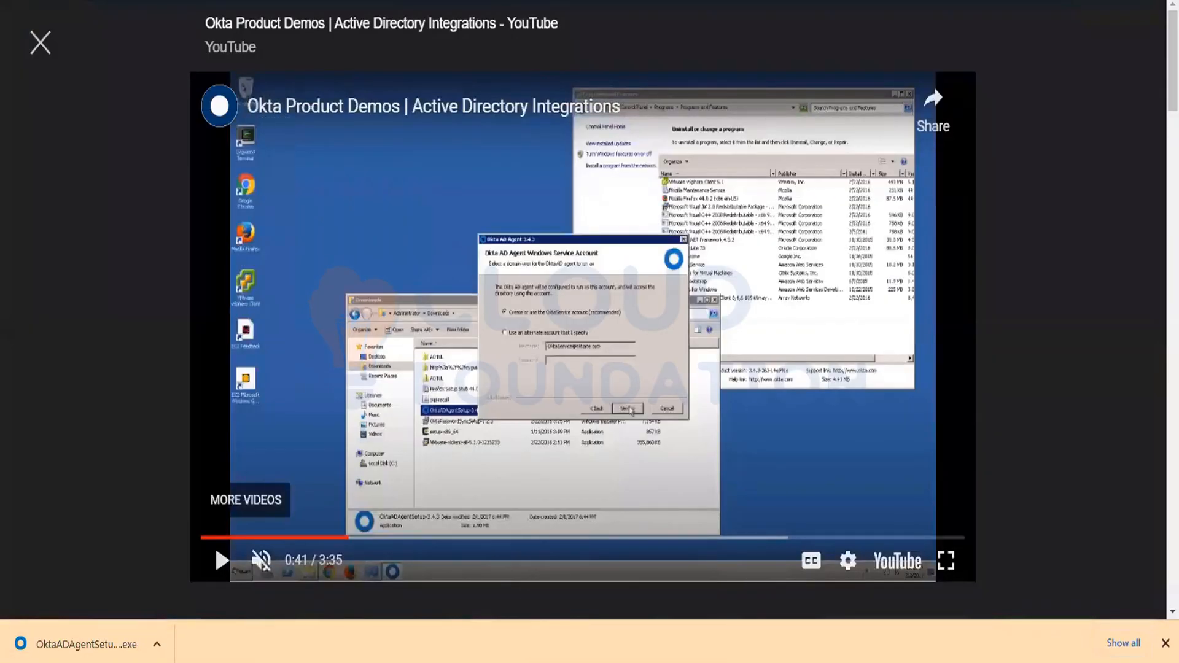
# - Switch to Paint and draw two ellipses of about 141 × 148 px and 224 × 174 px, with a rectangle of about 160 × 113 px between them
pyautogui.press('super')
pyautogui.write('paint')
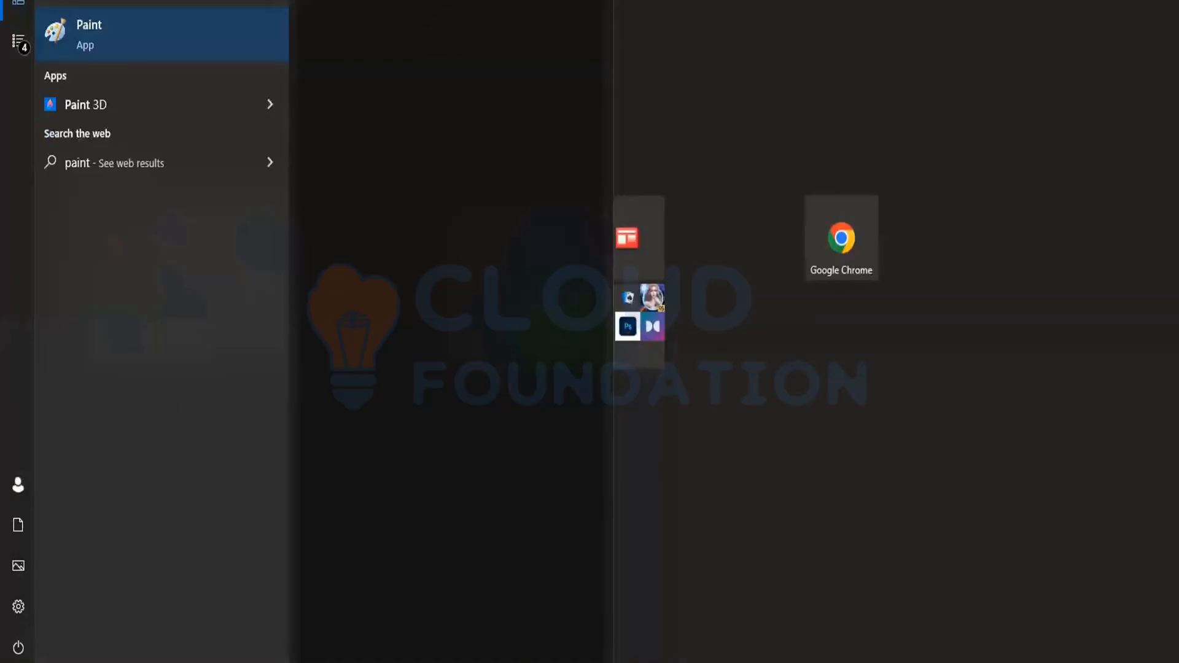
pyautogui.press('Return')
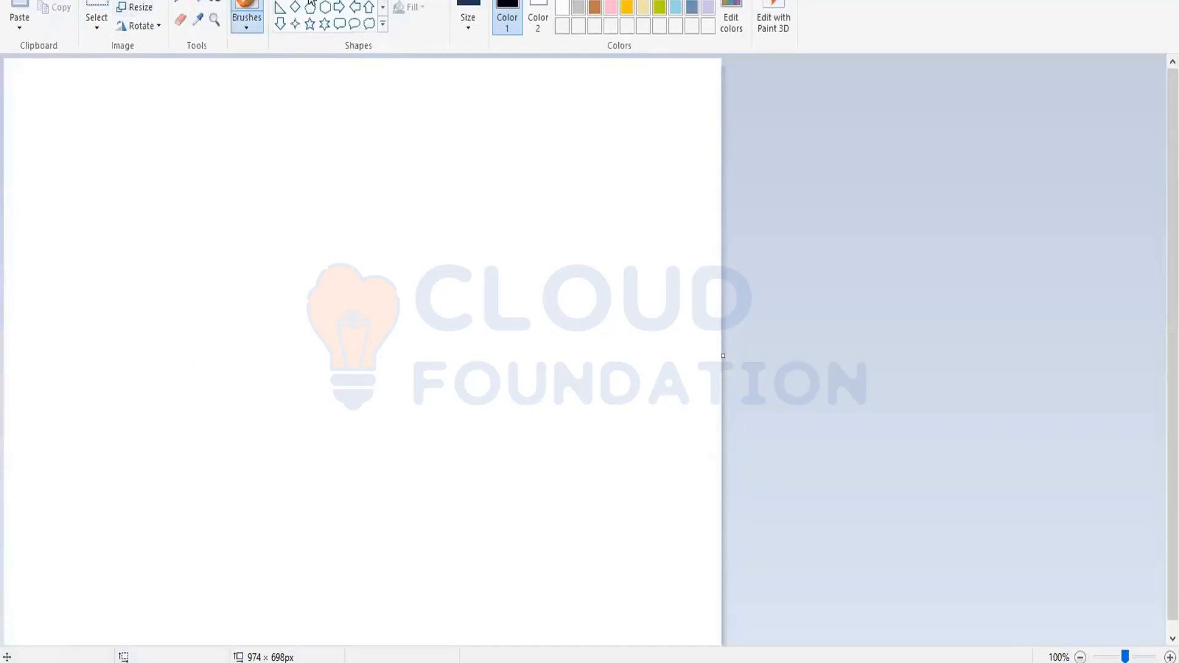
pyautogui.click(310, 1)
pyautogui.moveTo(52, 228); pyautogui.dragTo(156, 354)
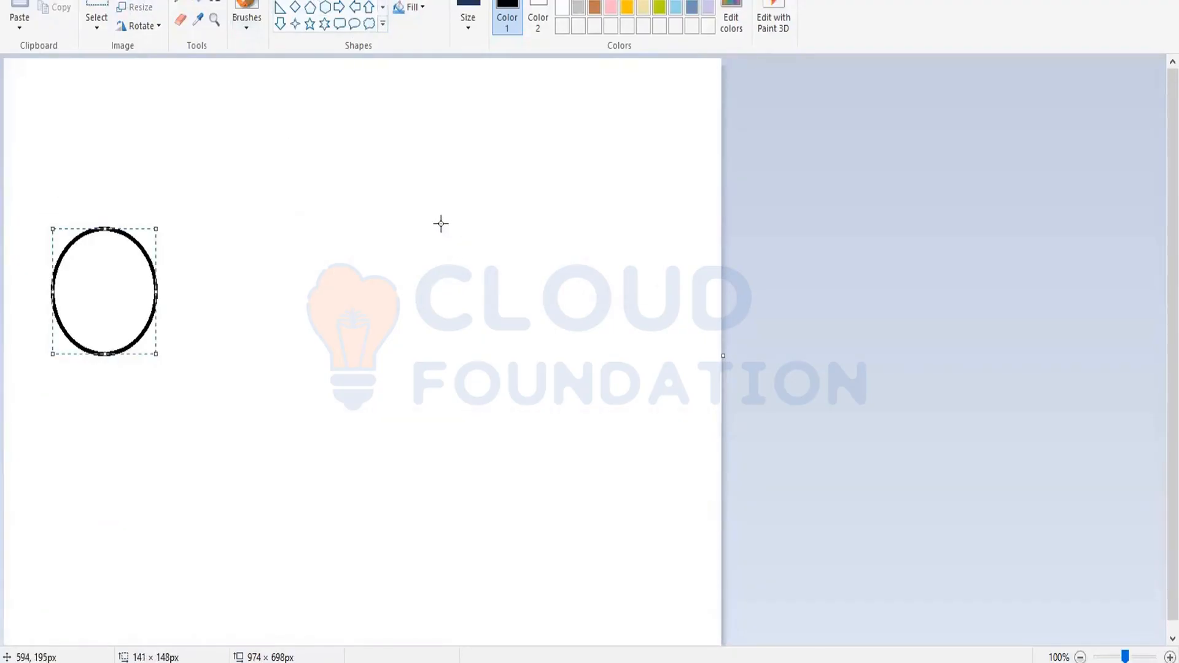
pyautogui.moveTo(439, 224); pyautogui.dragTo(606, 371)
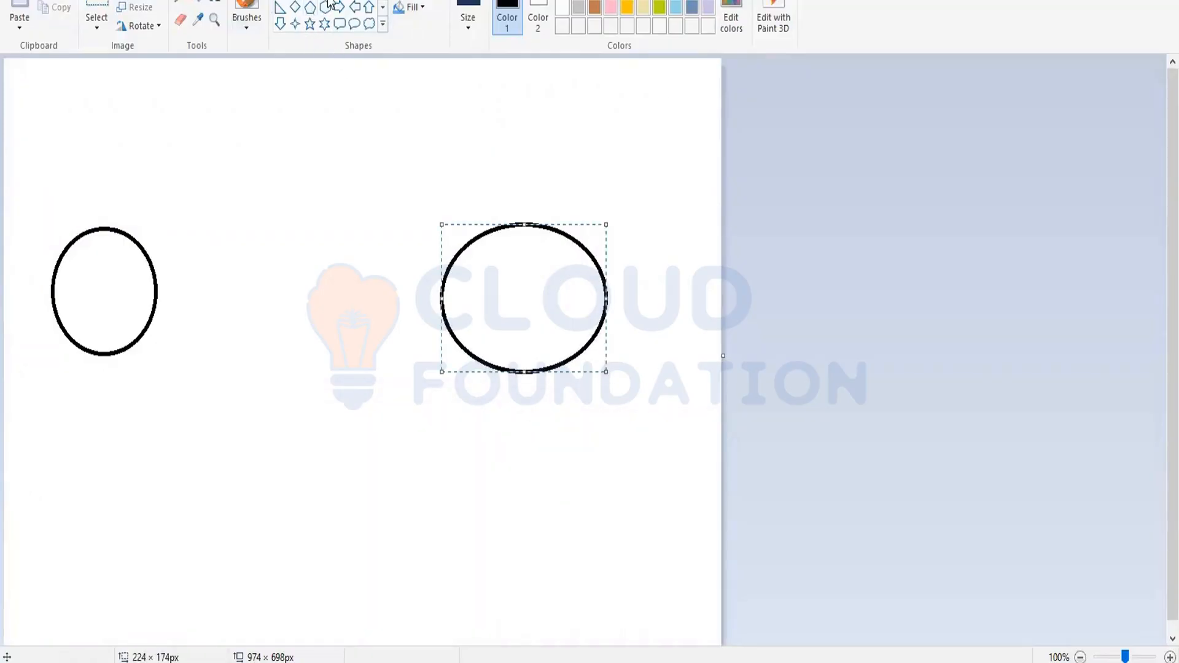
pyautogui.click(255, 238)
pyautogui.moveTo(234, 241); pyautogui.dragTo(352, 338)
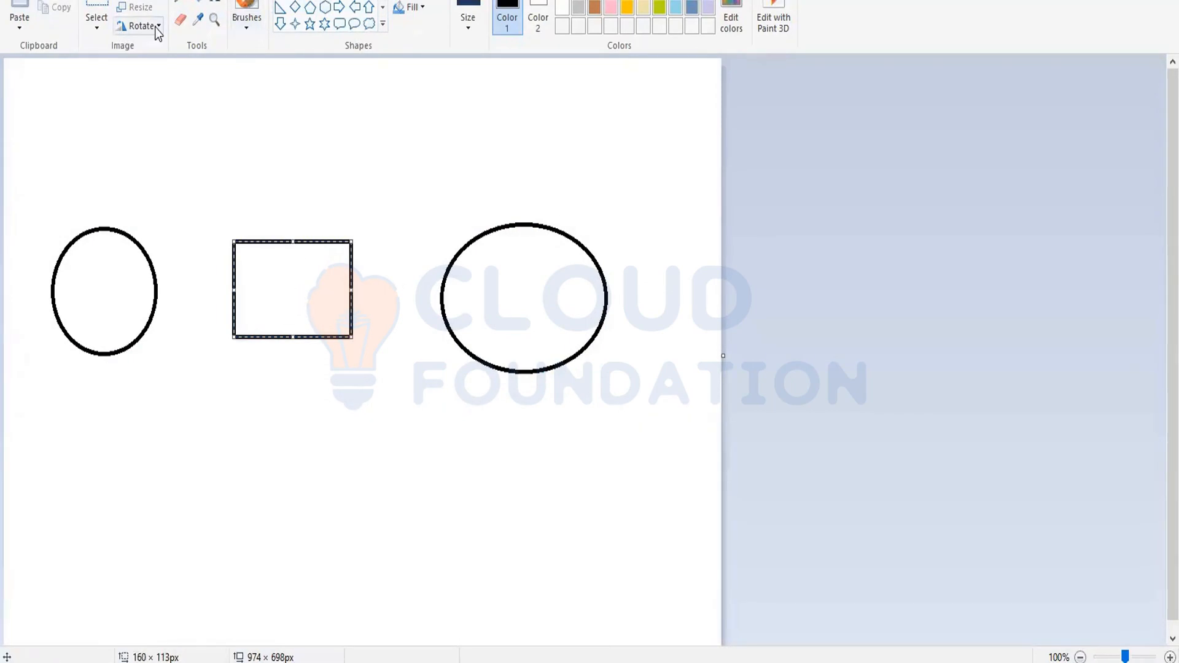
# - Label the rectangle "AD agent server", the small ellipse "AD" and the large ellipse "OKTA"
pyautogui.click(215, 3)
pyautogui.click(259, 263)
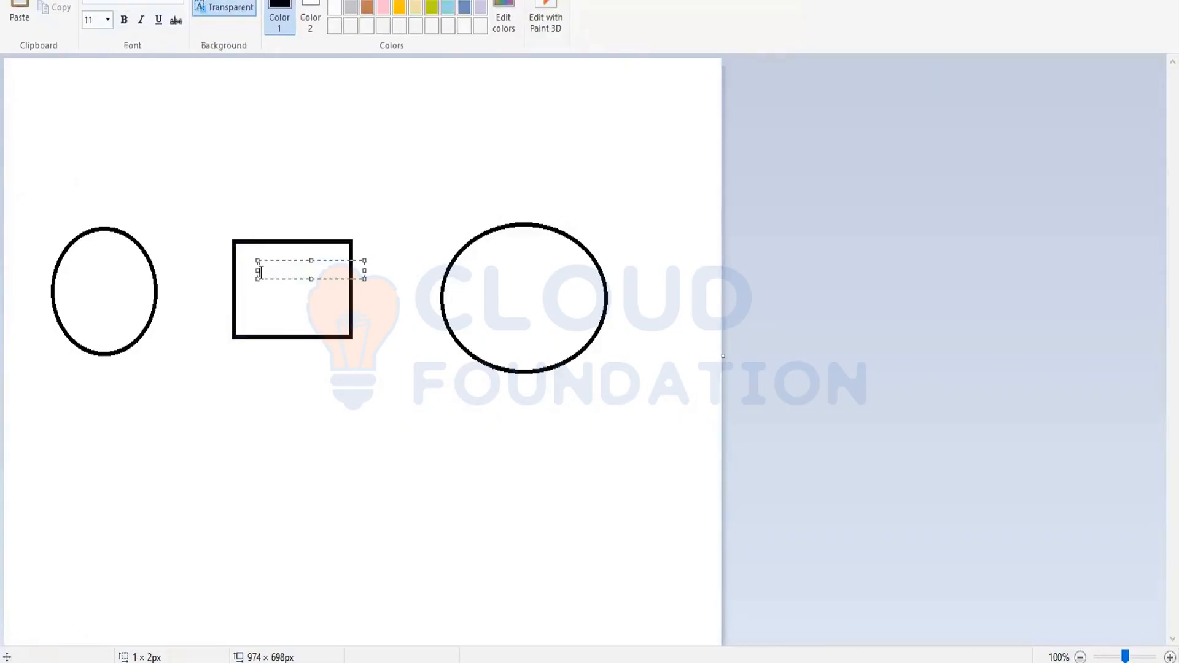
pyautogui.write('AD agent server')
pyautogui.click(72, 290)
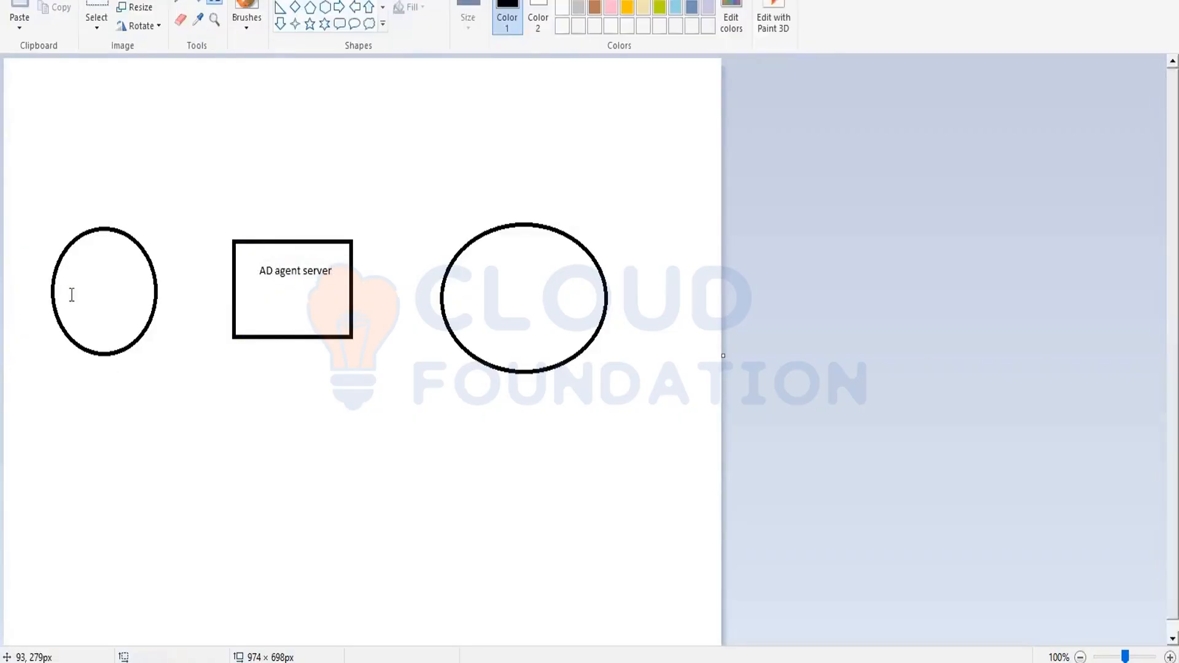
pyautogui.click(75, 276)
pyautogui.write('AD')
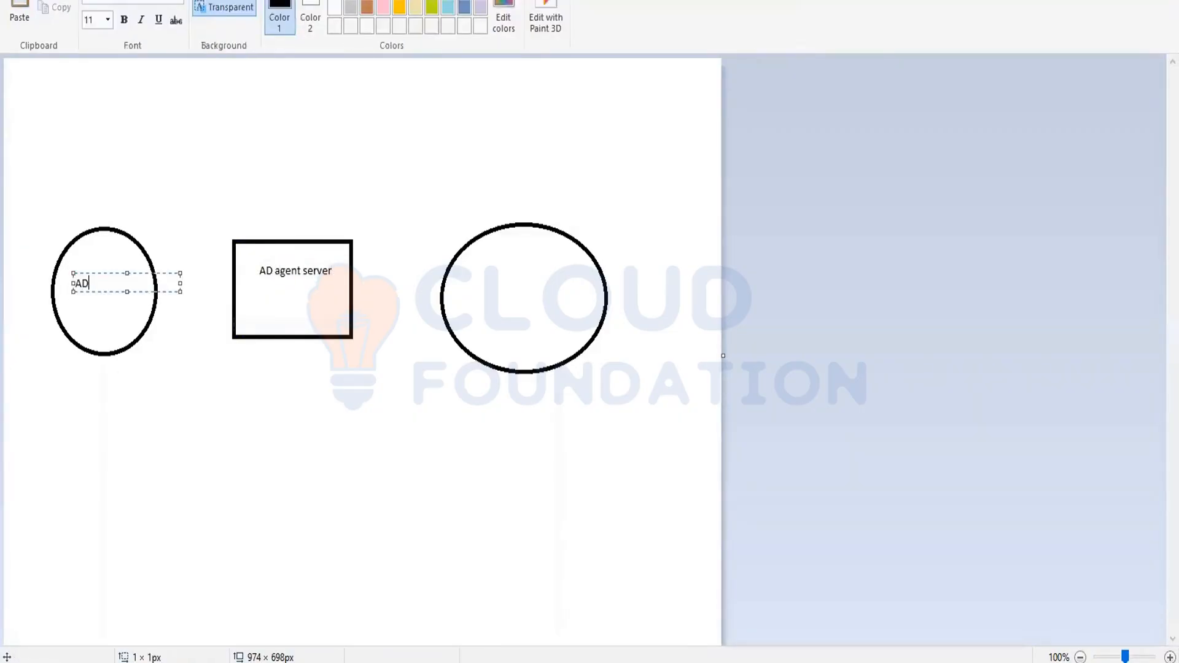
pyautogui.press('BackSpace')
pyautogui.click(490, 294)
pyautogui.click(489, 295)
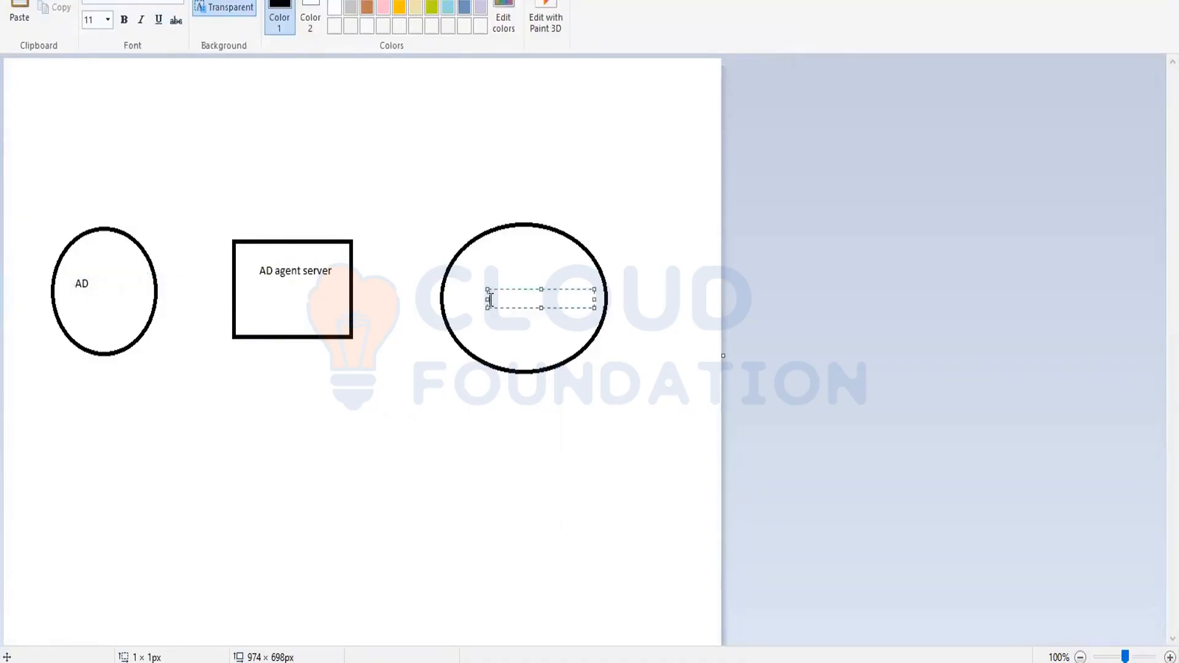
pyautogui.write('OKTA')
pyautogui.click(425, 538)
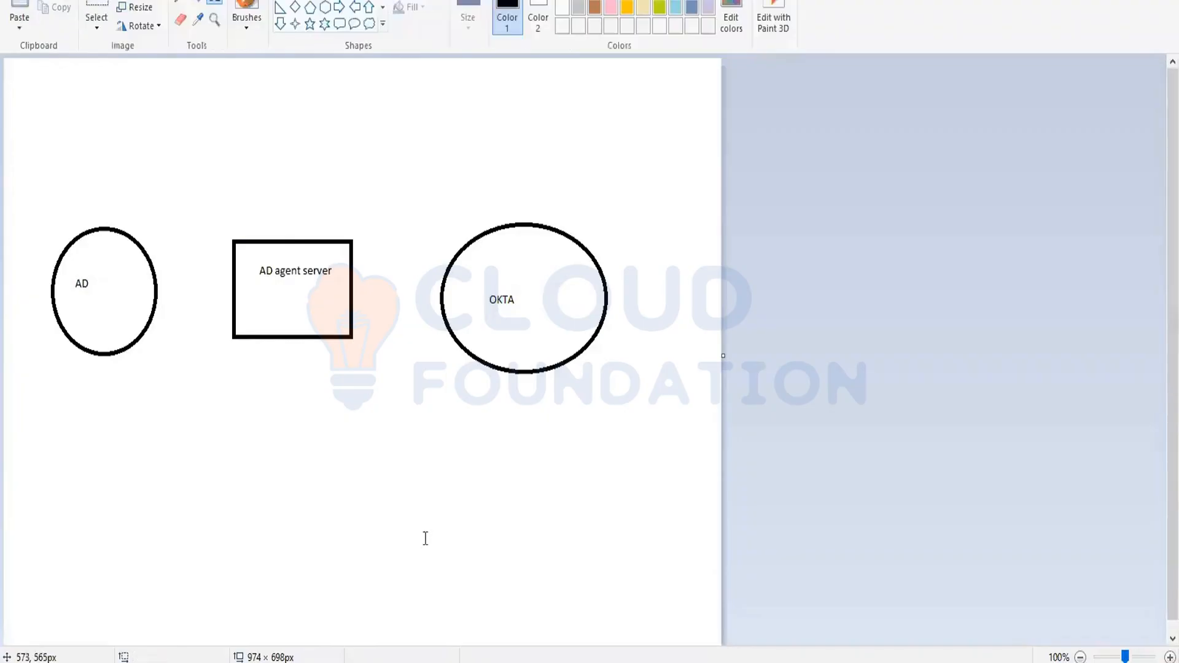
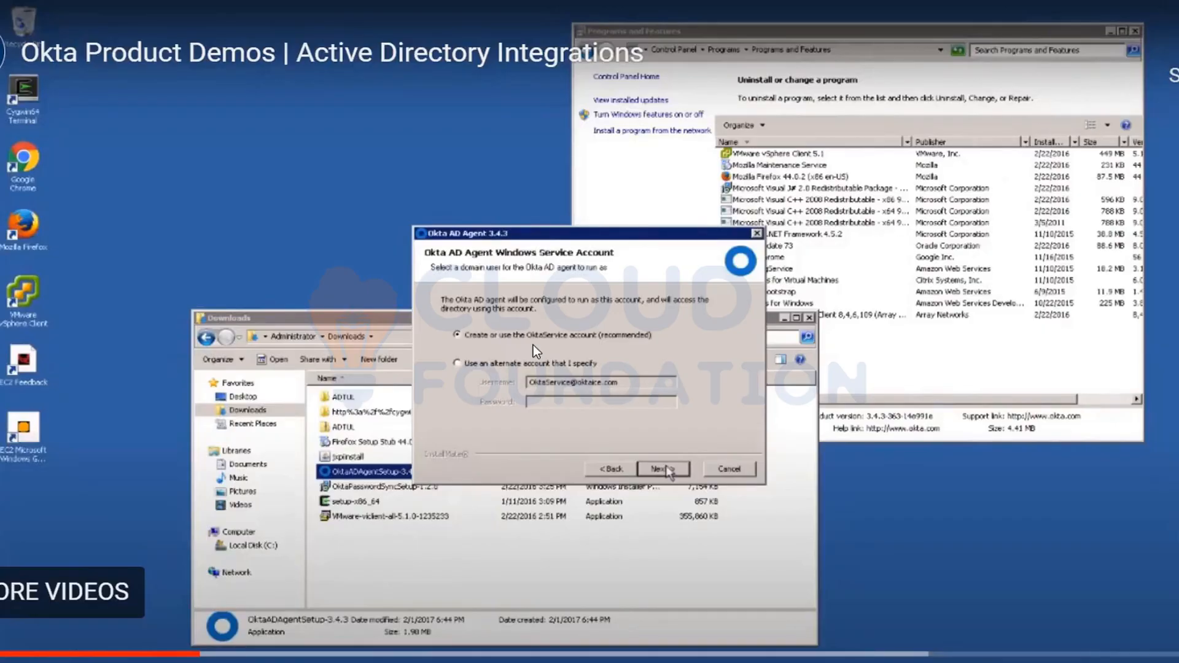
# - Follow the demo installer through the existing service account's password page to the Okta AD Agent Proxy Configuration page
pyautogui.click(533, 345)
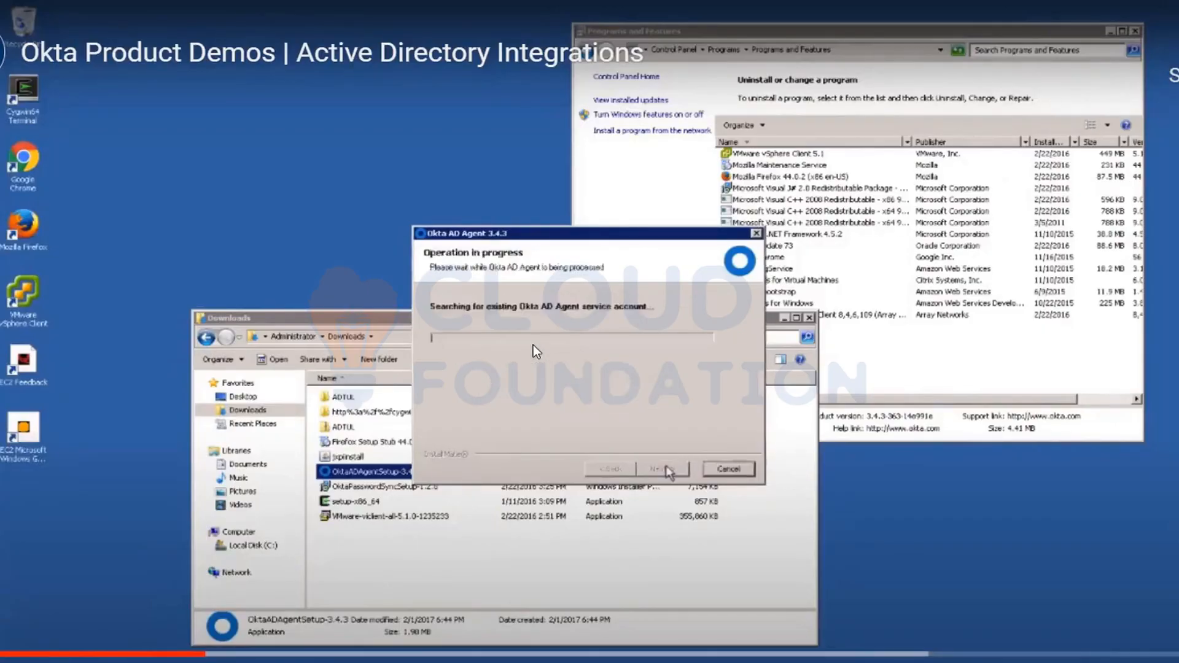
pyautogui.click(533, 345)
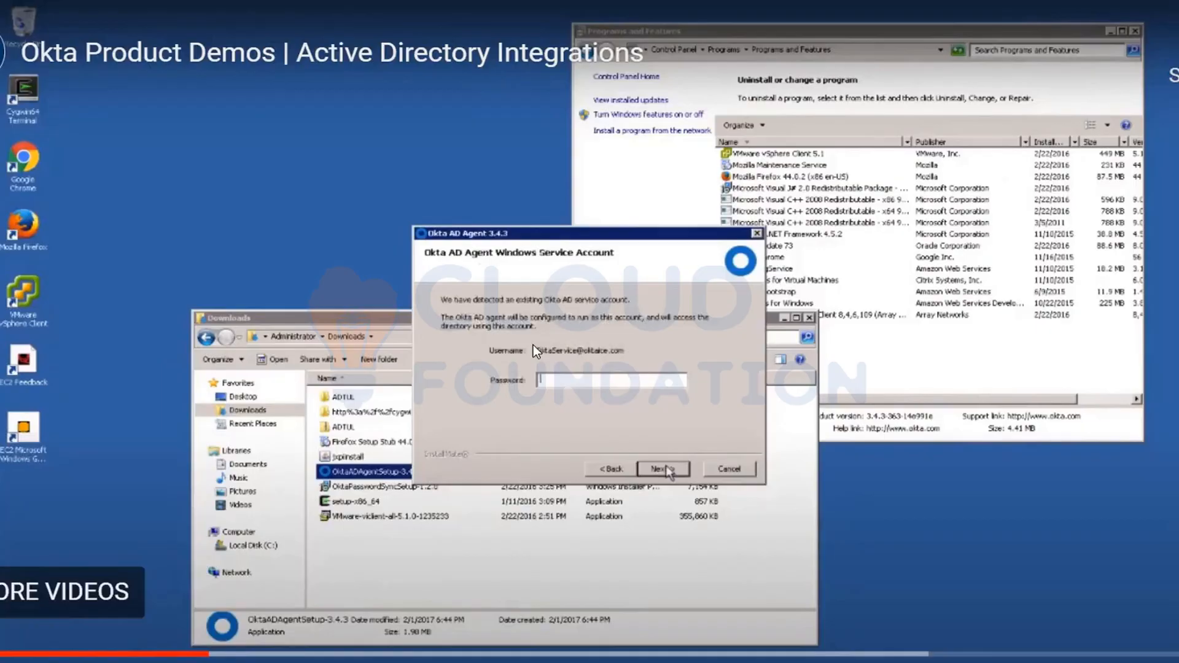
pyautogui.click(561, 371)
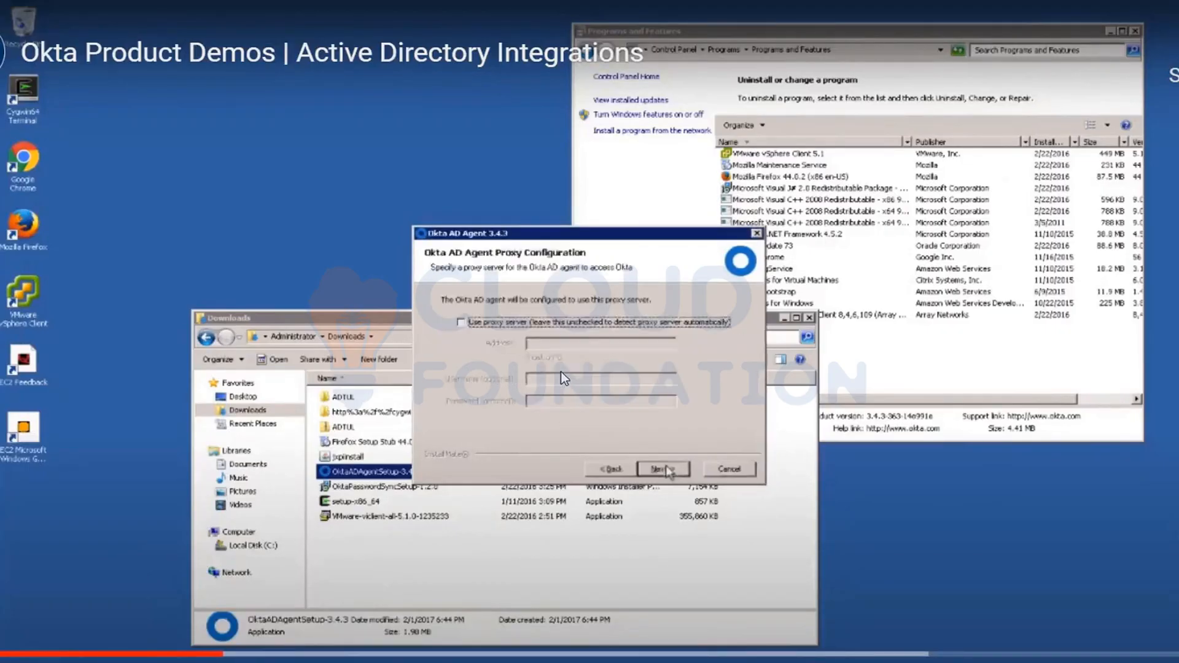
pyautogui.click(562, 371)
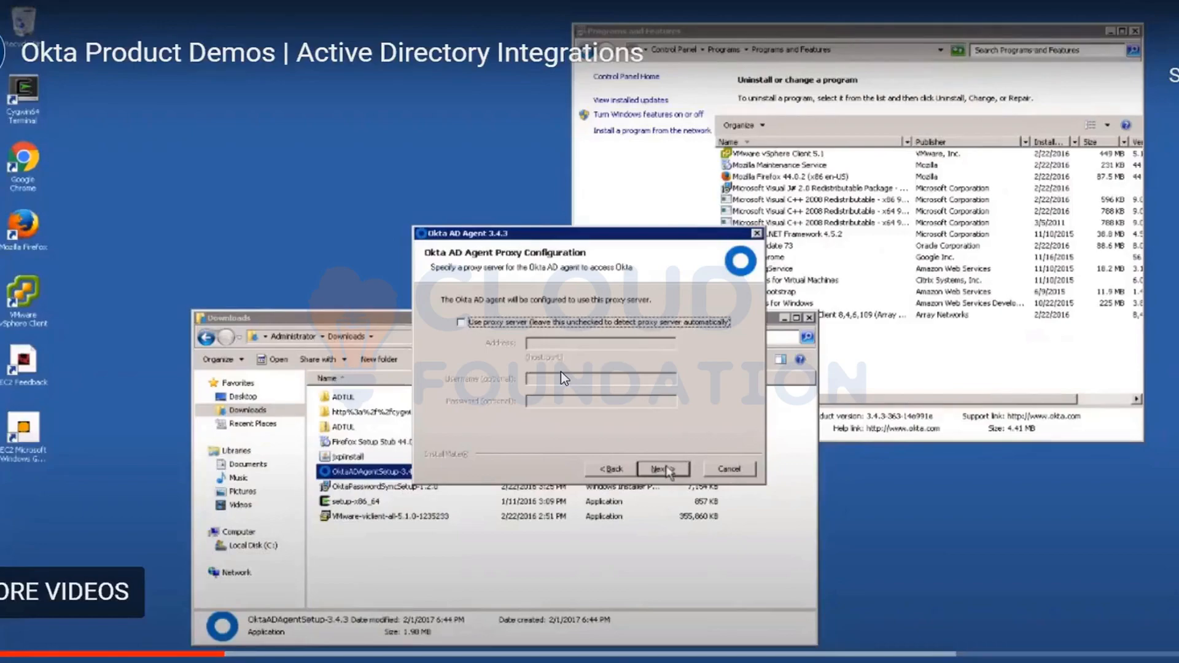
# - Follow the demo's Register Okta AD Agent page, including the Preview option, through to the agent service account sign-in window
pyautogui.click(628, 484)
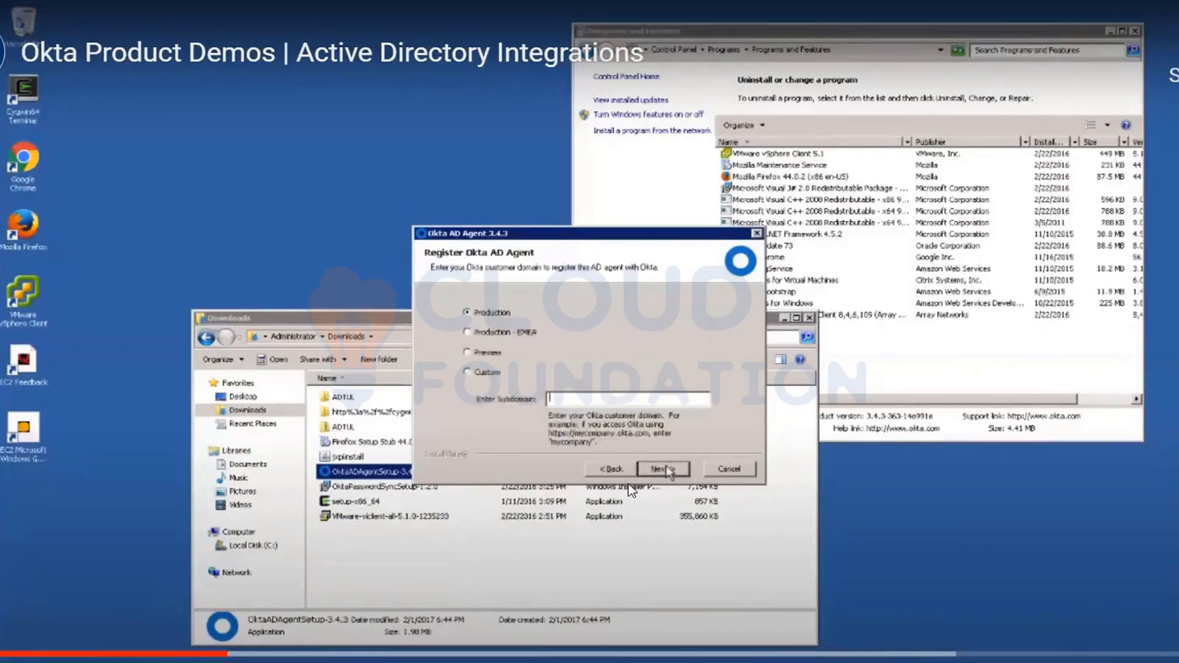
pyautogui.click(629, 484)
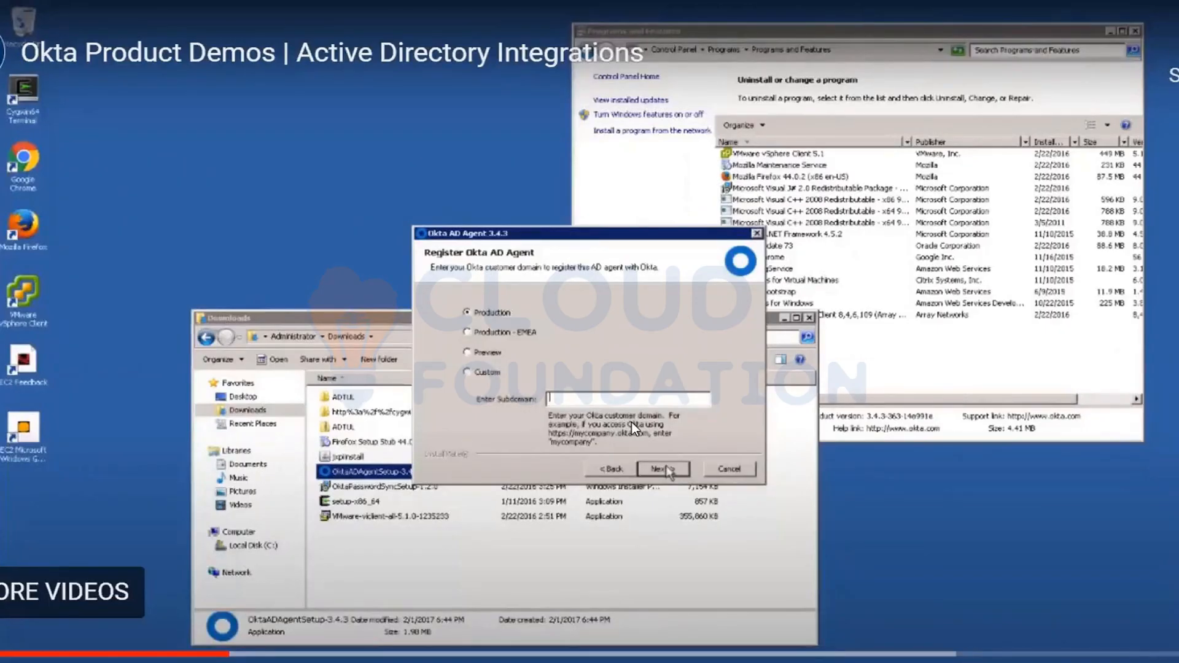
pyautogui.click(468, 353)
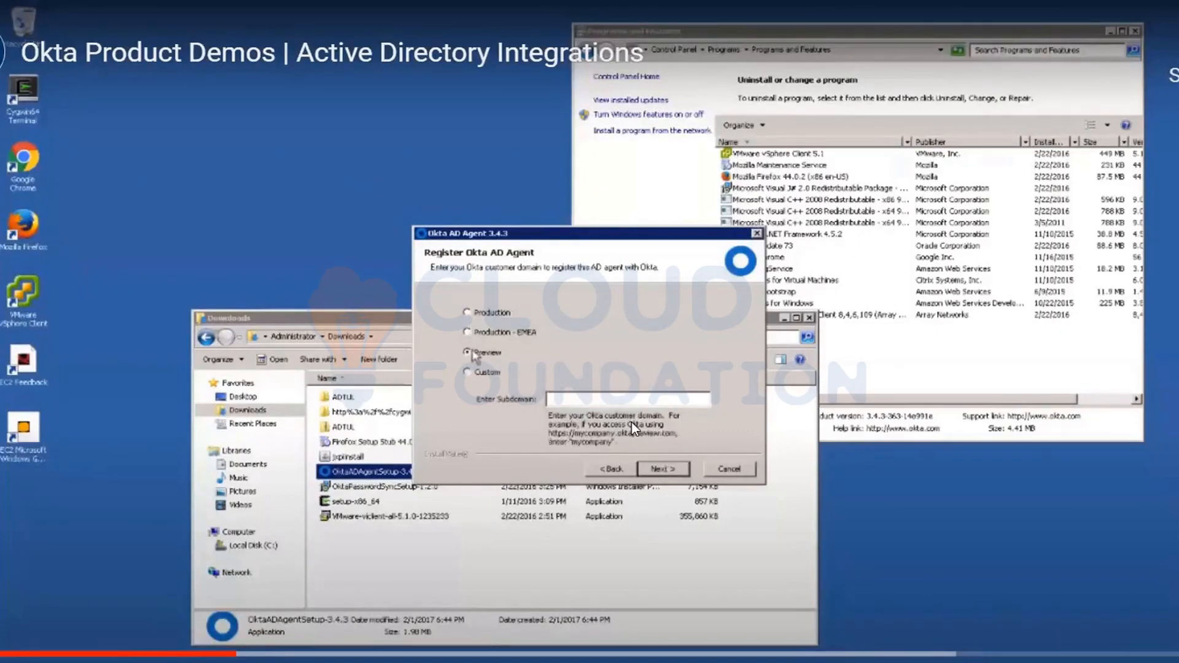
pyautogui.press('Return')
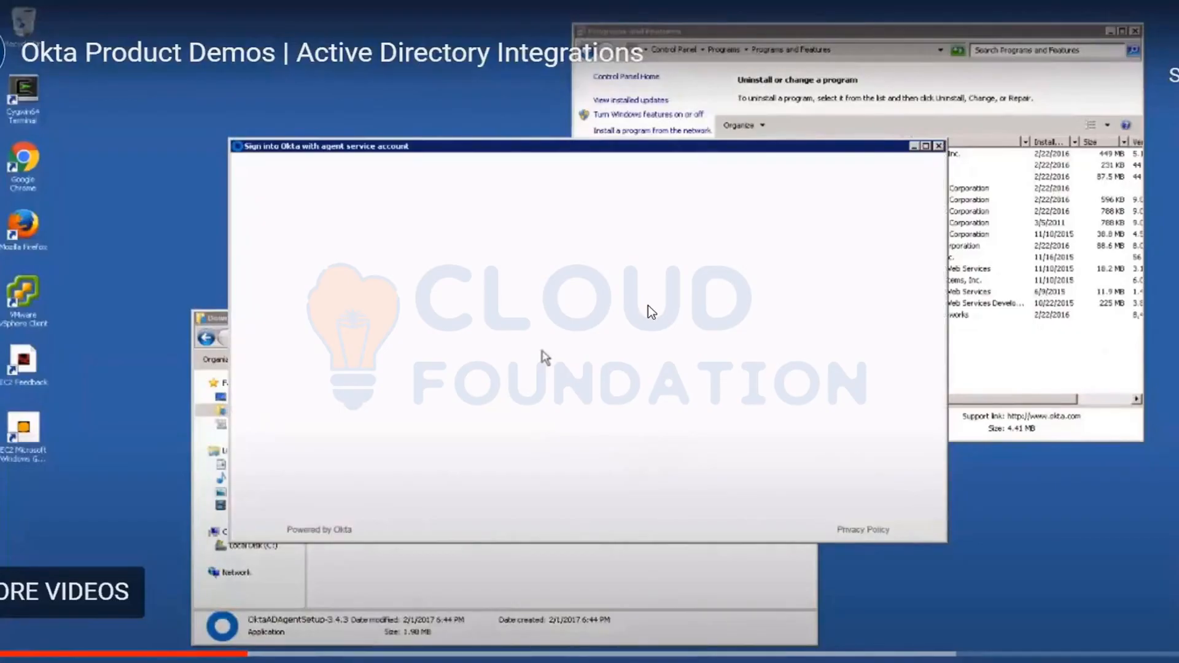
# - Leave the full-screen demo video and switch to the AD agent architecture diagram in Paint
pyautogui.press('Escape')
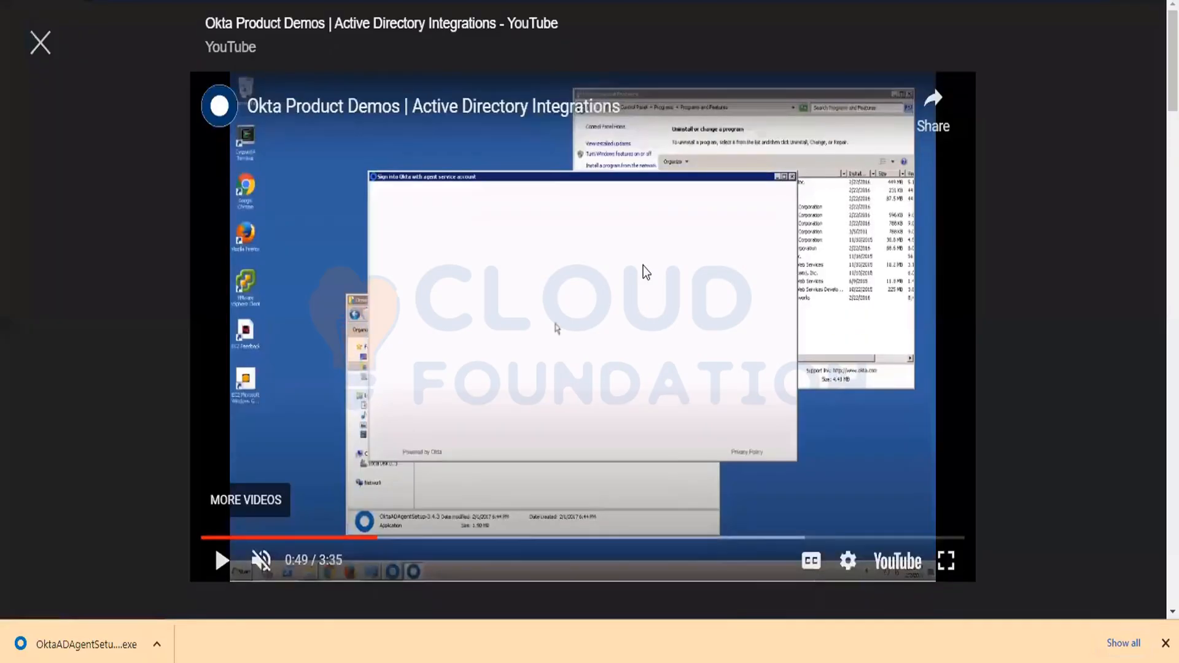
pyautogui.moveTo(679, 651)
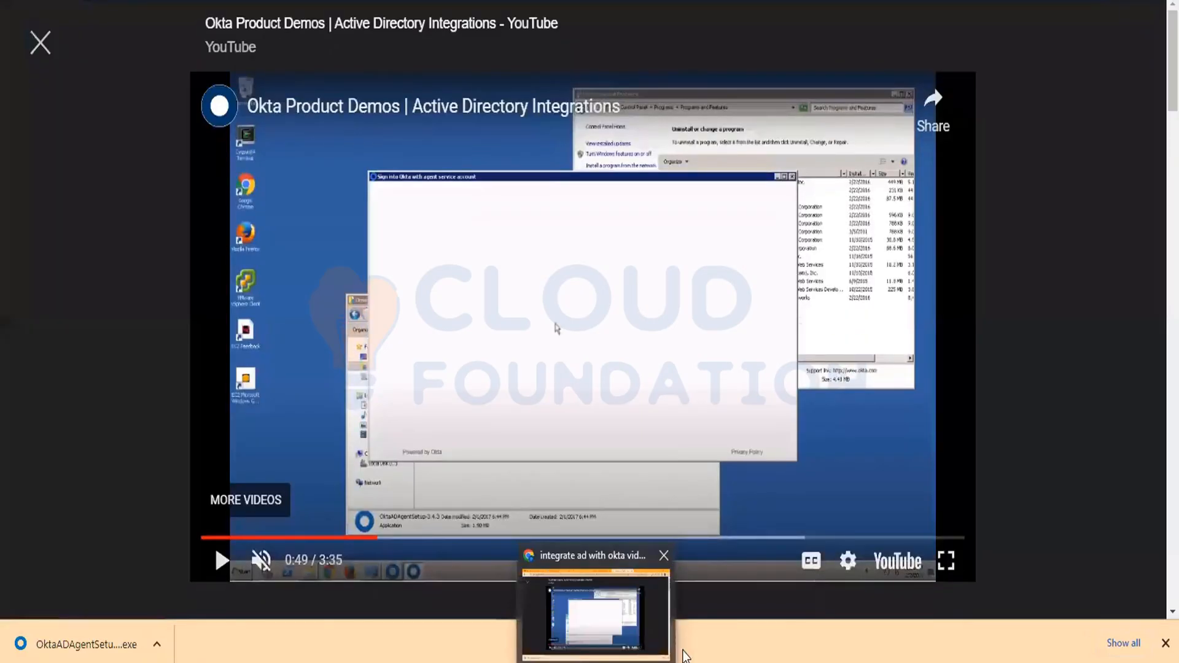
pyautogui.click(610, 629)
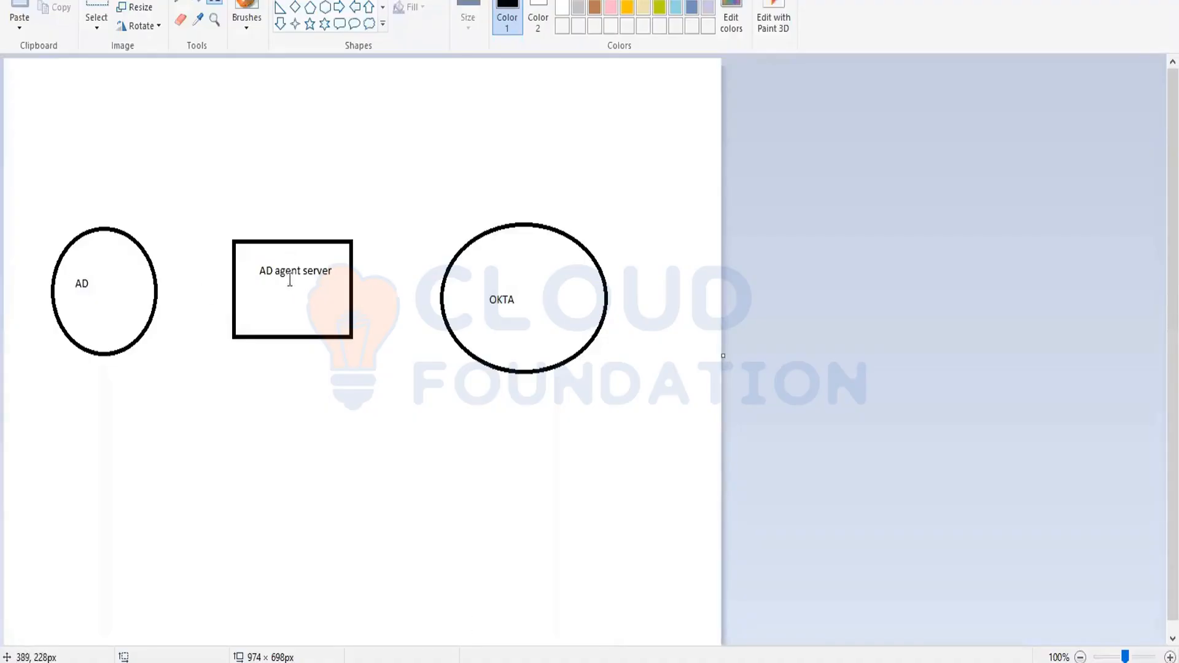
pyautogui.click(319, 268)
pyautogui.click(319, 268)
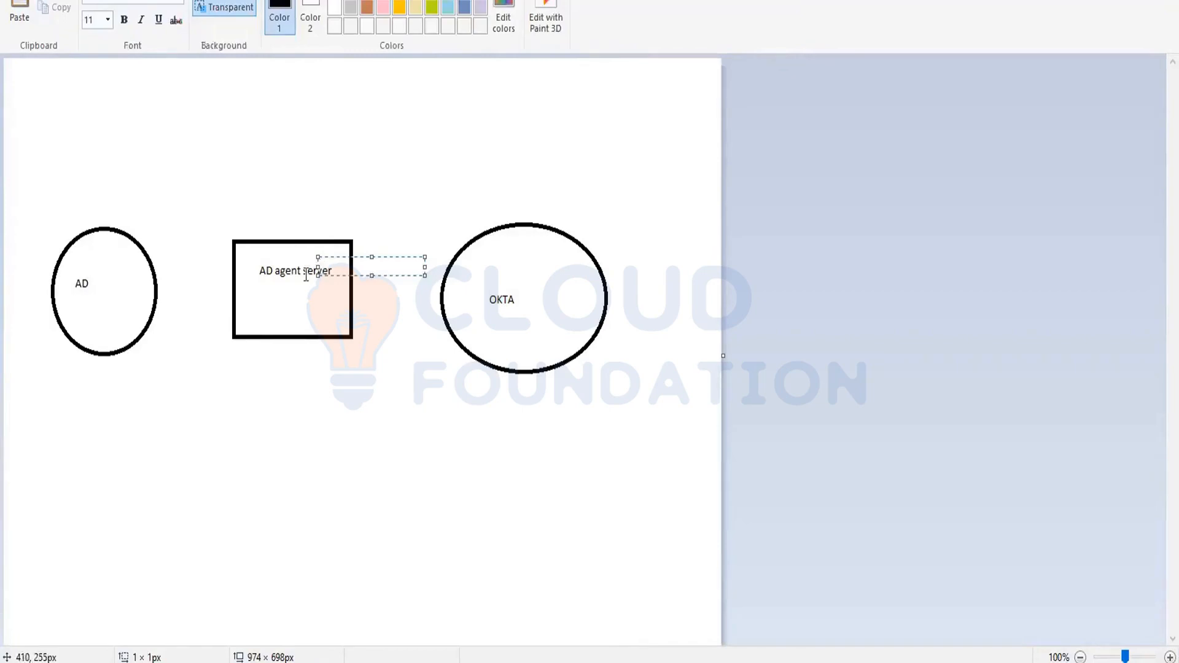
pyautogui.click(307, 274)
pyautogui.click(308, 274)
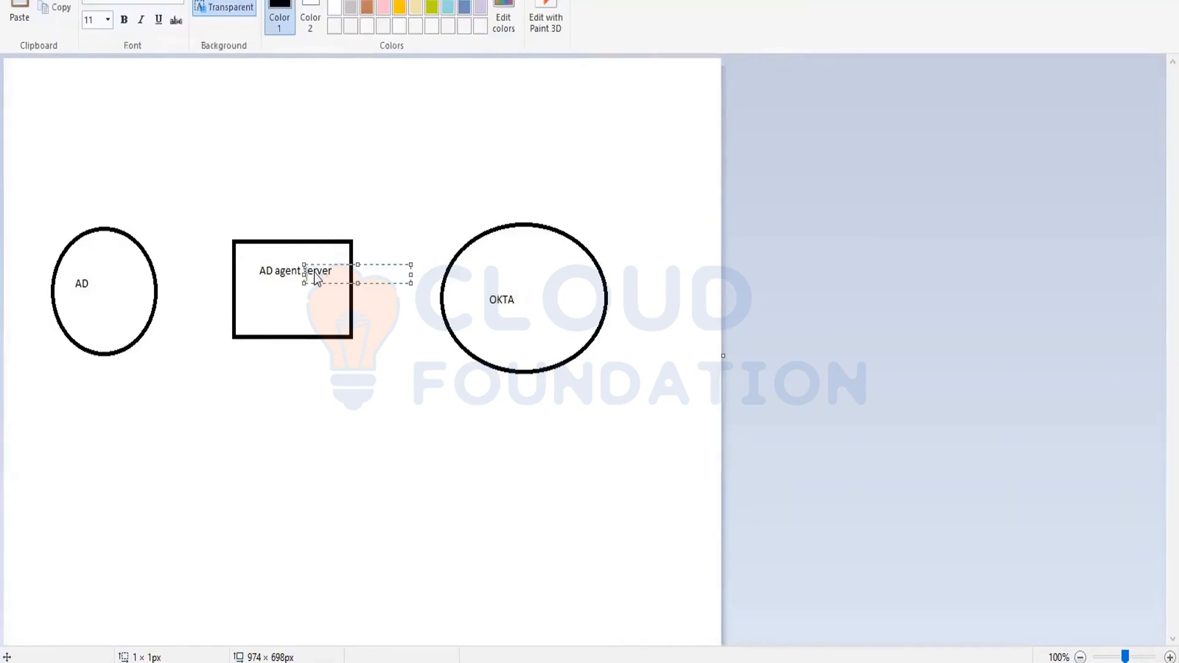
pyautogui.click(272, 275)
pyautogui.click(272, 275)
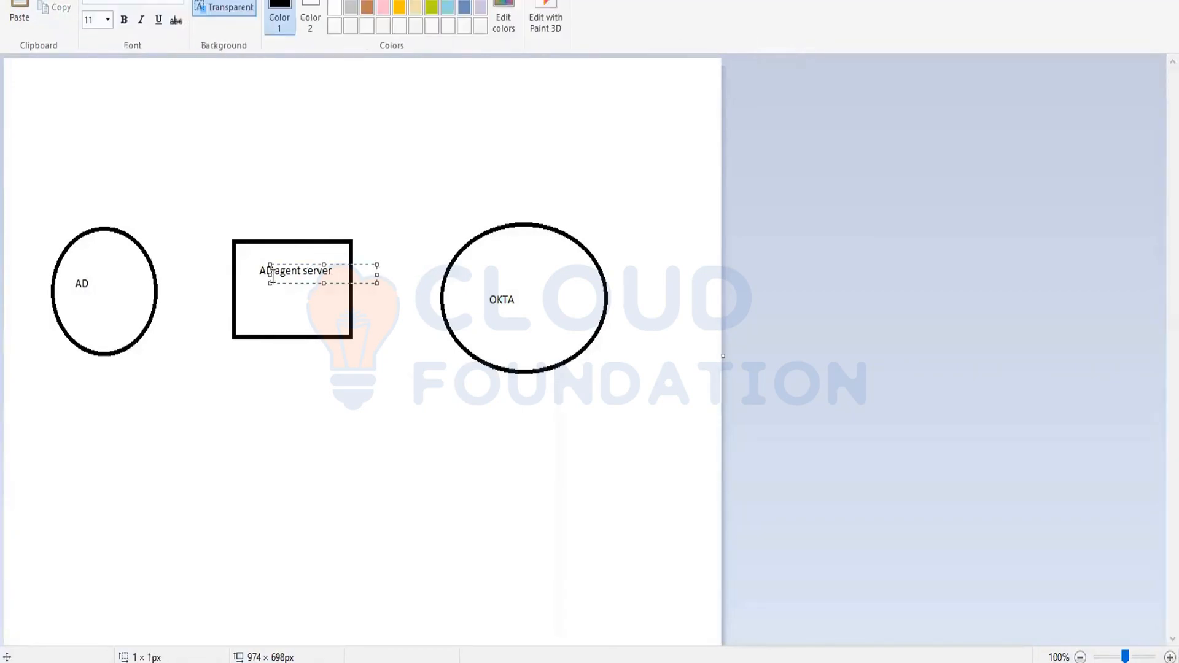
pyautogui.click(261, 274)
pyautogui.click(261, 274)
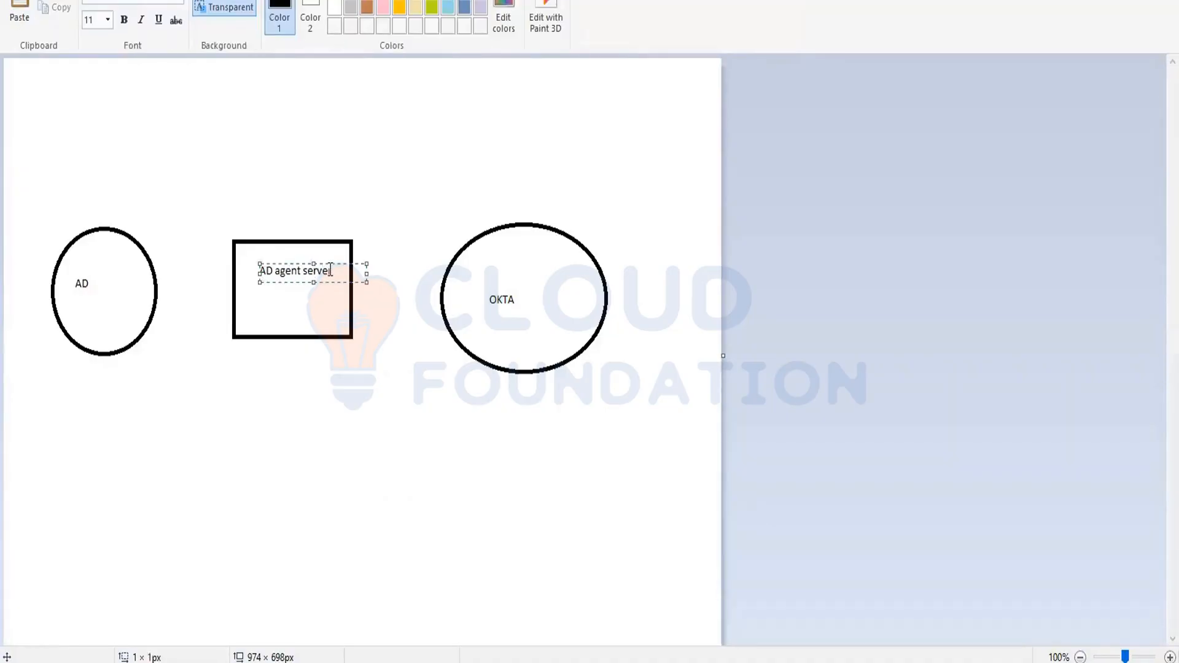
pyautogui.click(382, 475)
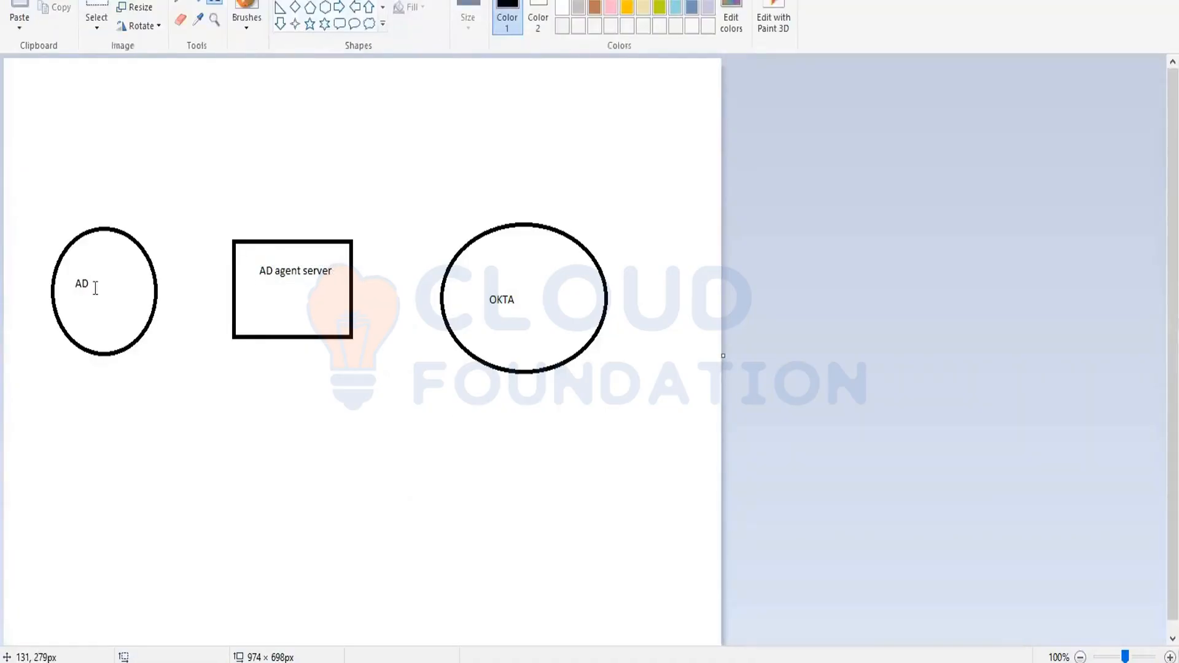